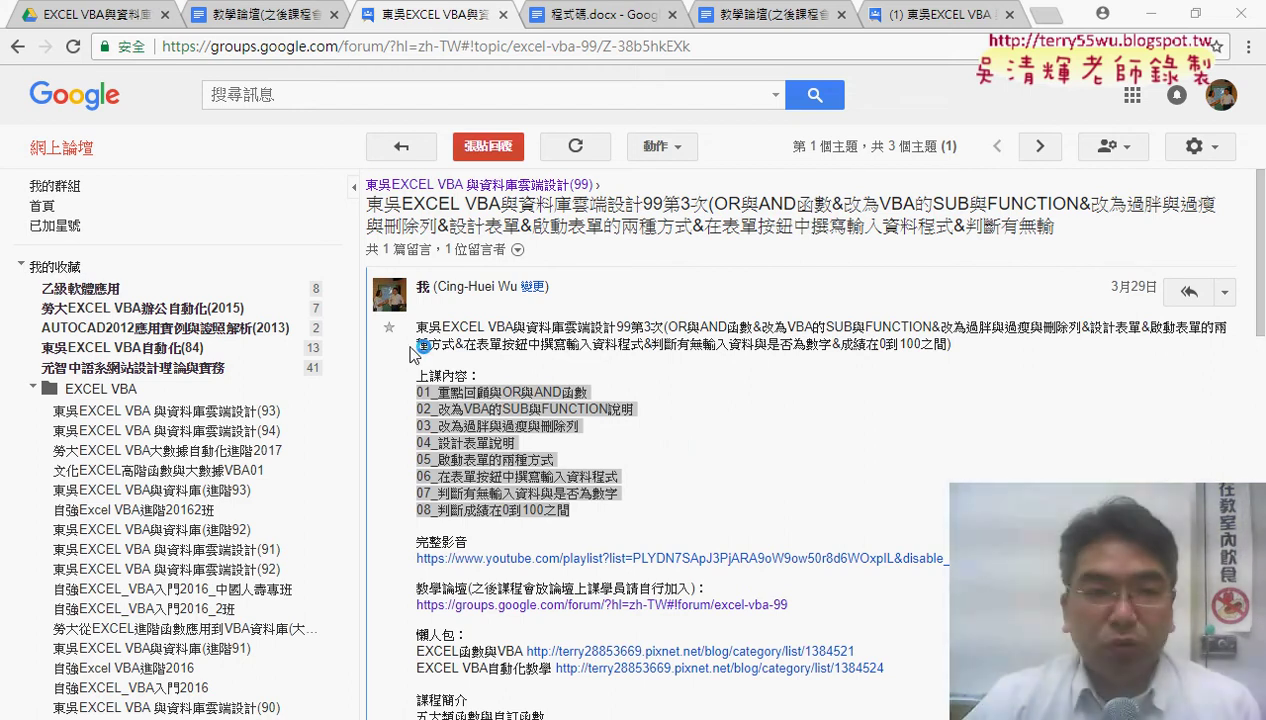
Review the group's pending membership requests, go back to the forum, and minimize Chrome
left_click(17, 46)
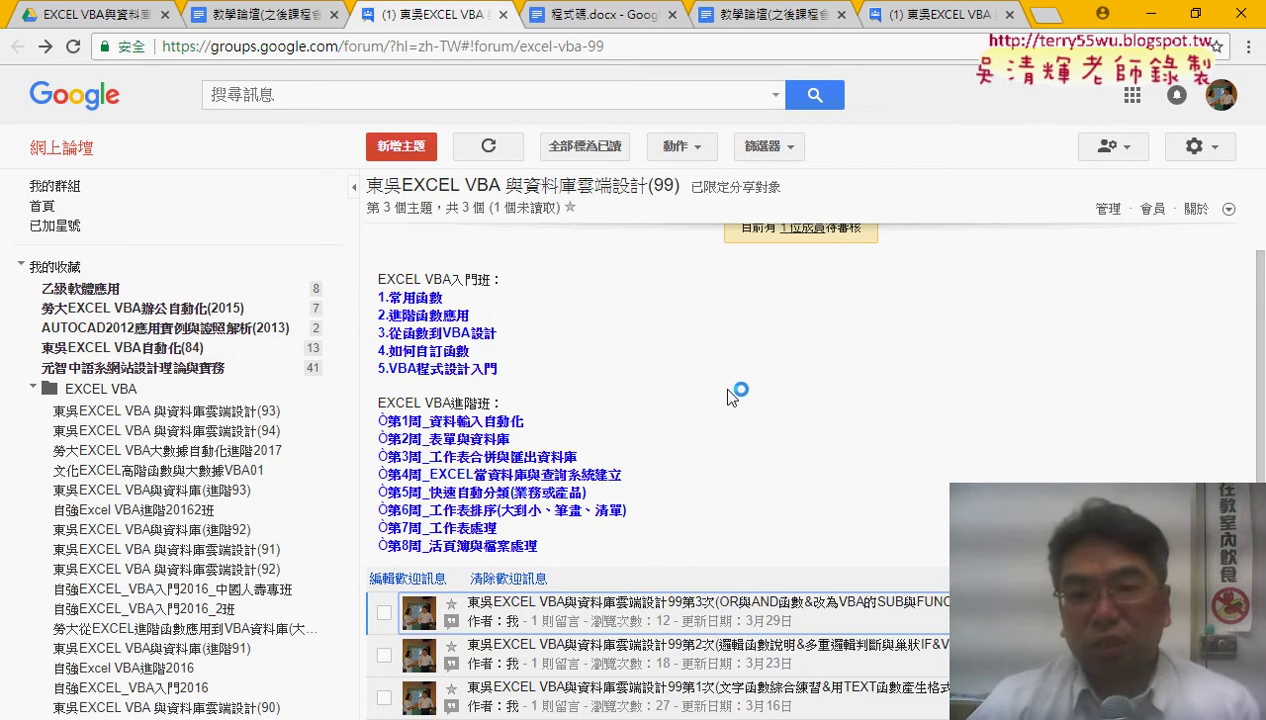
left_click(798, 257)
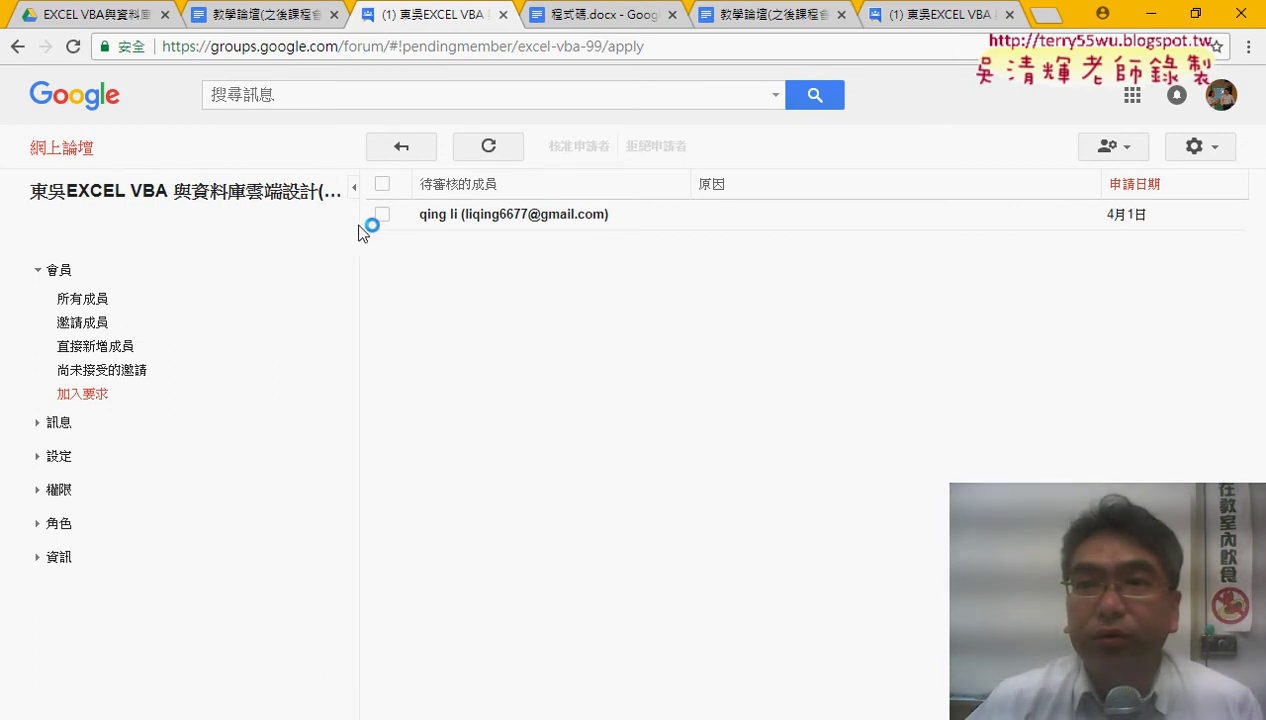
left_click(160, 207)
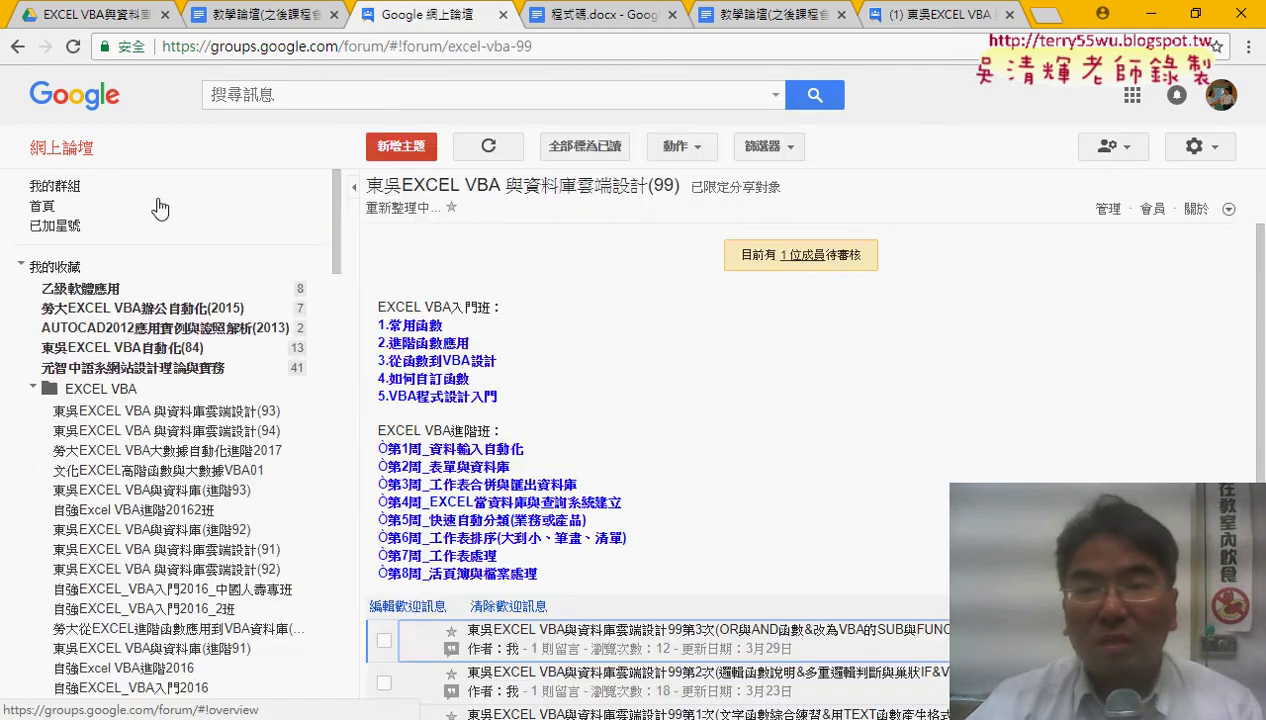
left_click(1145, 20)
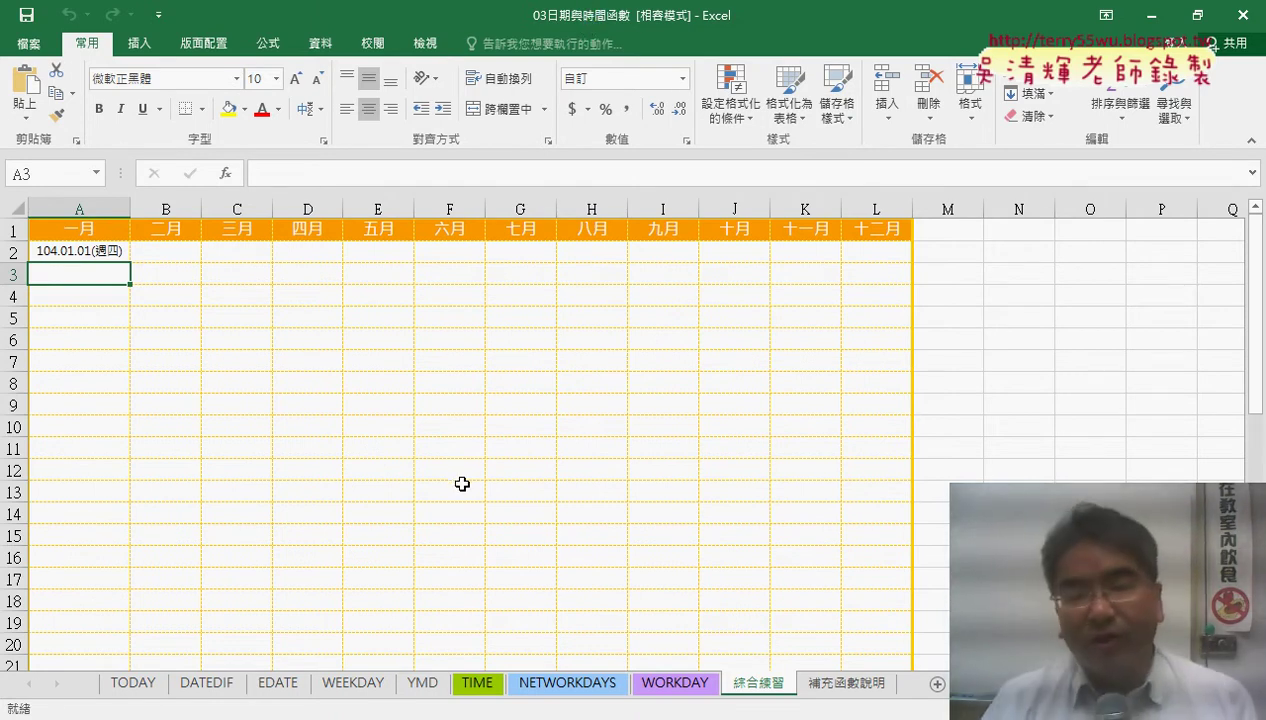
Select A2 and mark its 104.01.01(週四) date and the 綜合練習 tab with the pen, then clear the marks
left_click(110, 251)
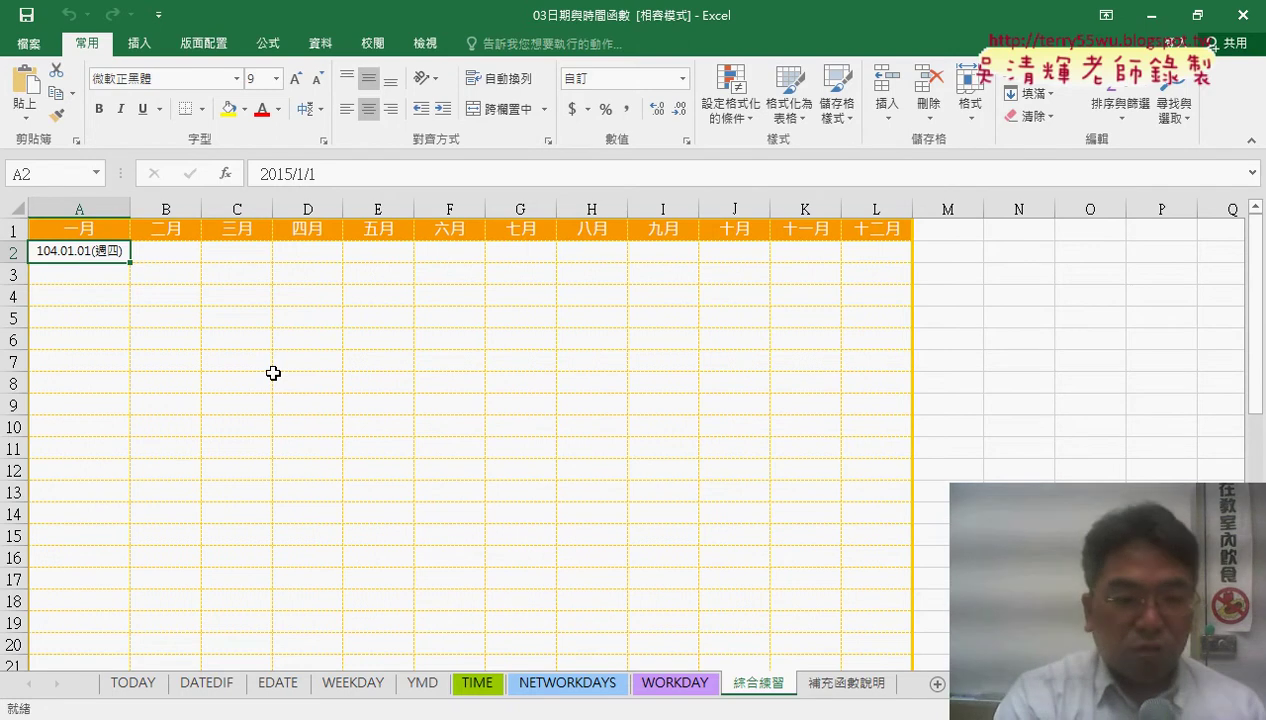
mouse_move(128, 269)
left_mouse_down()
mouse_move(62, 264)
mouse_move(121, 273)
left_mouse_up()
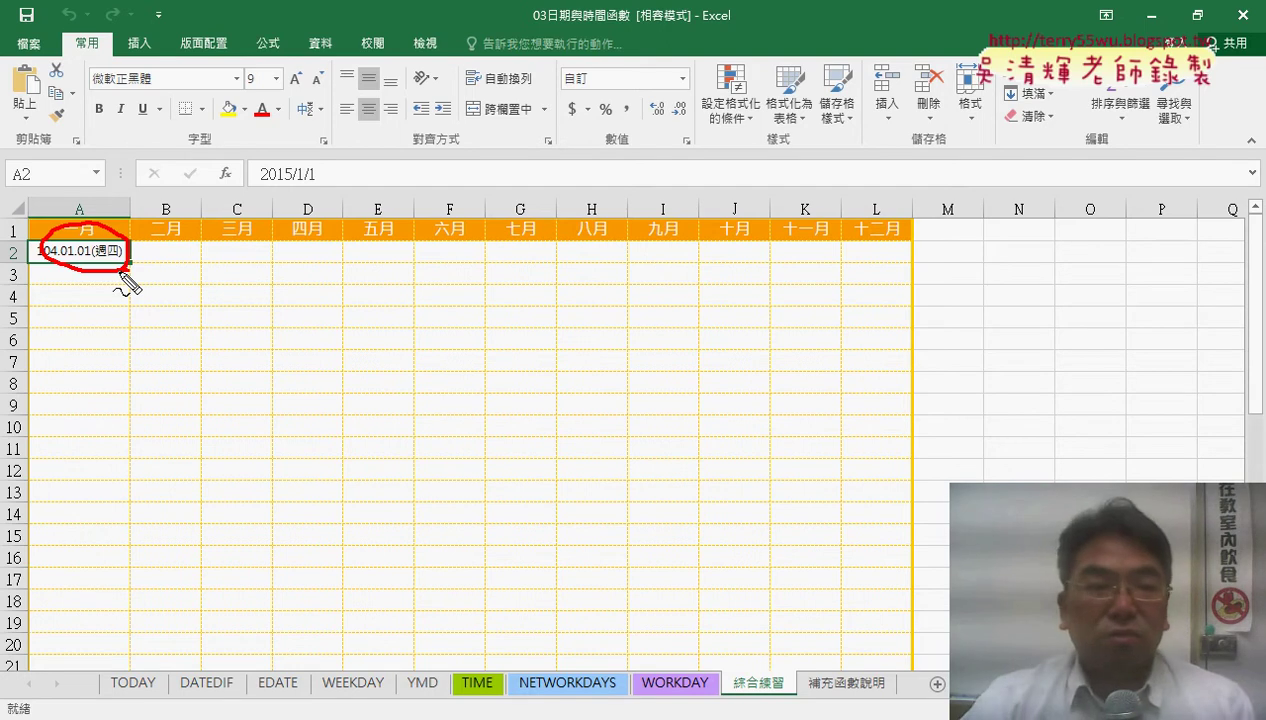
key("Escape")
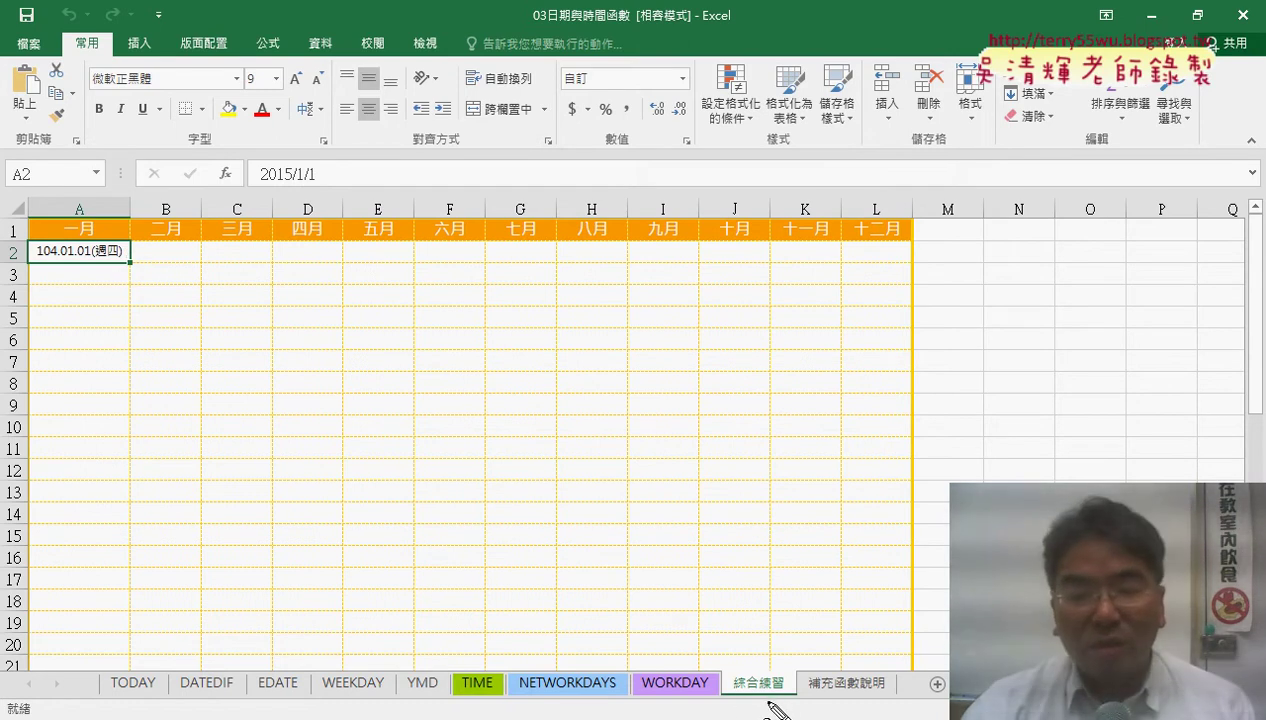
left_click_drag(760, 672, 768, 702)
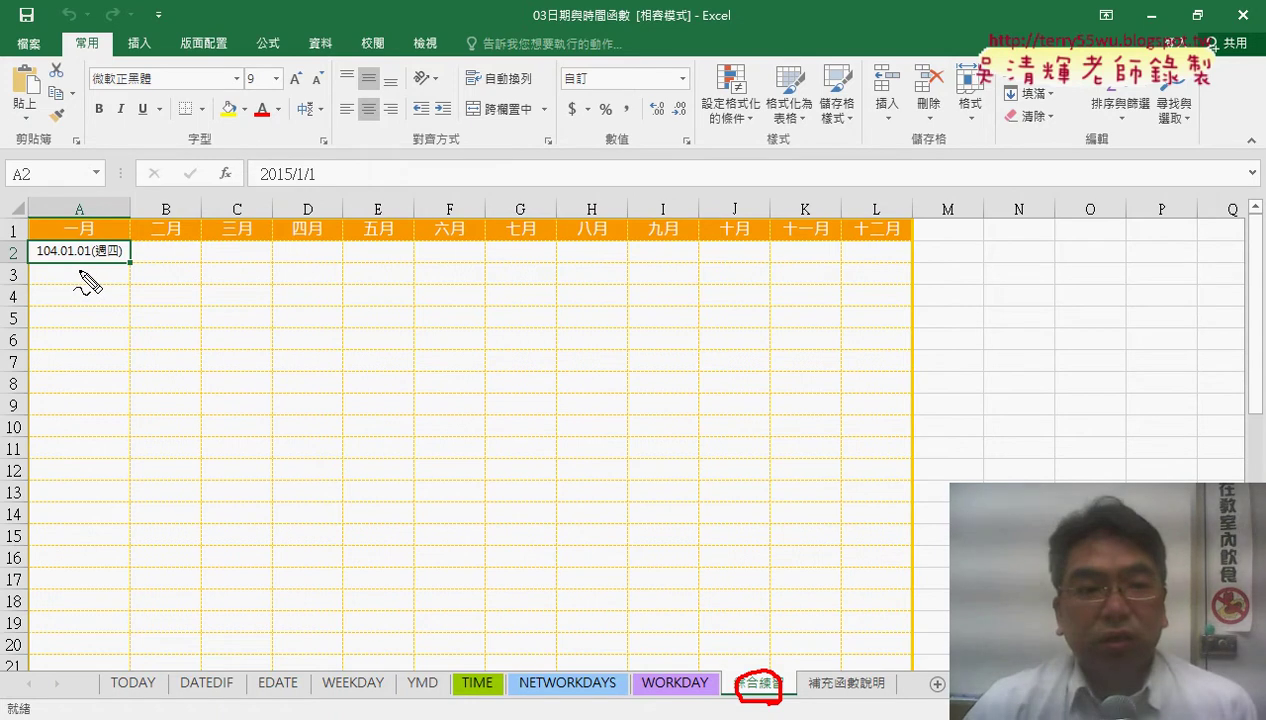
left_click_drag(48, 258, 56, 270)
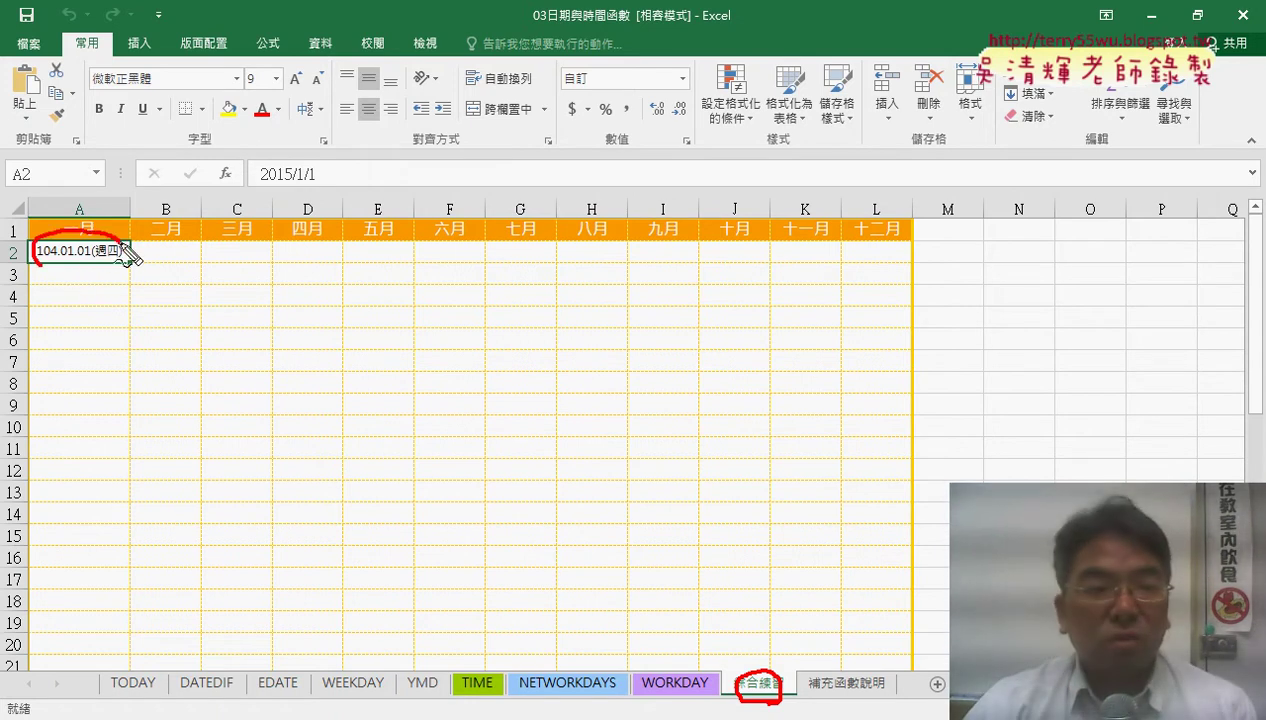
key("Escape")
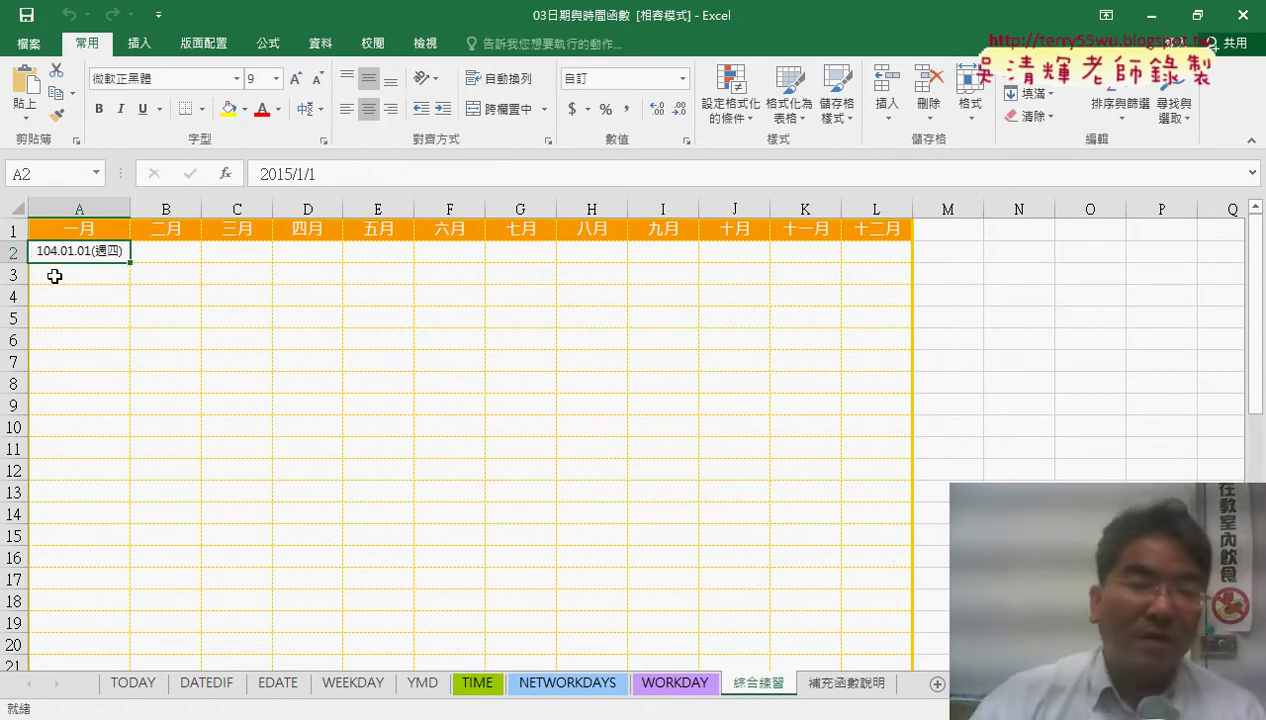
Change A2's year from 2015 to 2019 in the formula bar
left_click(287, 175)
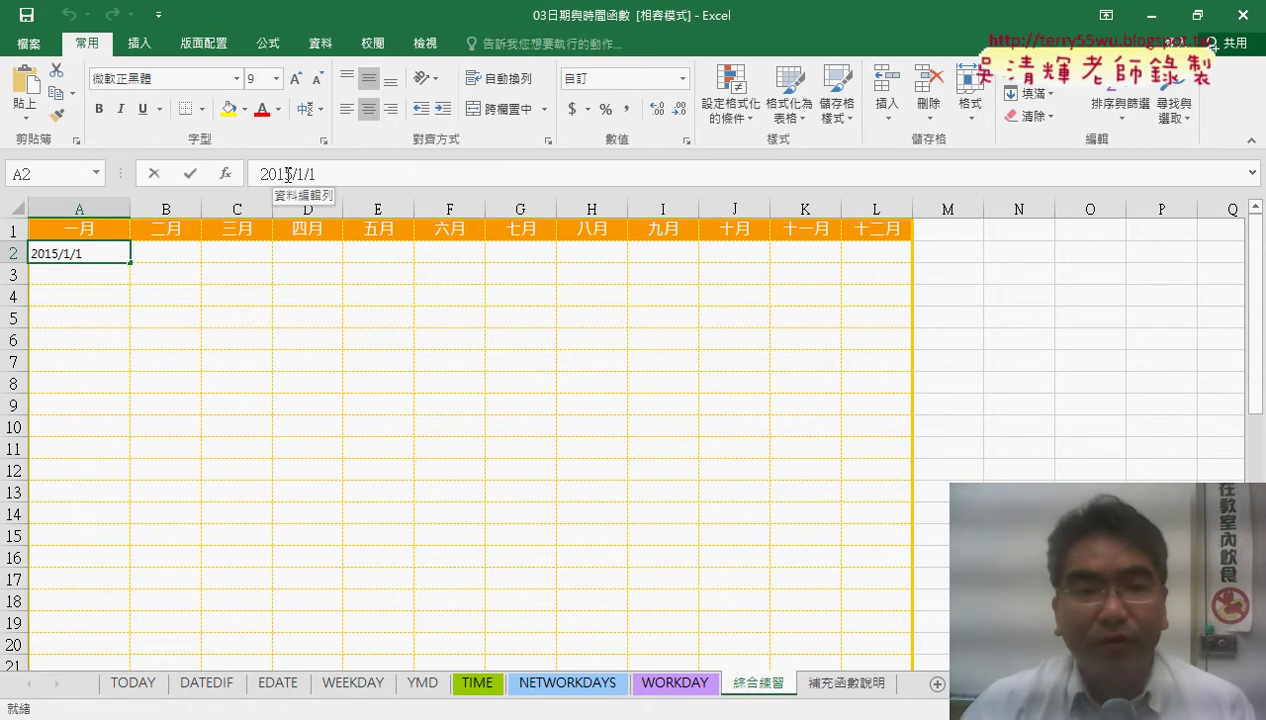
left_click_drag(288, 175, 294, 175)
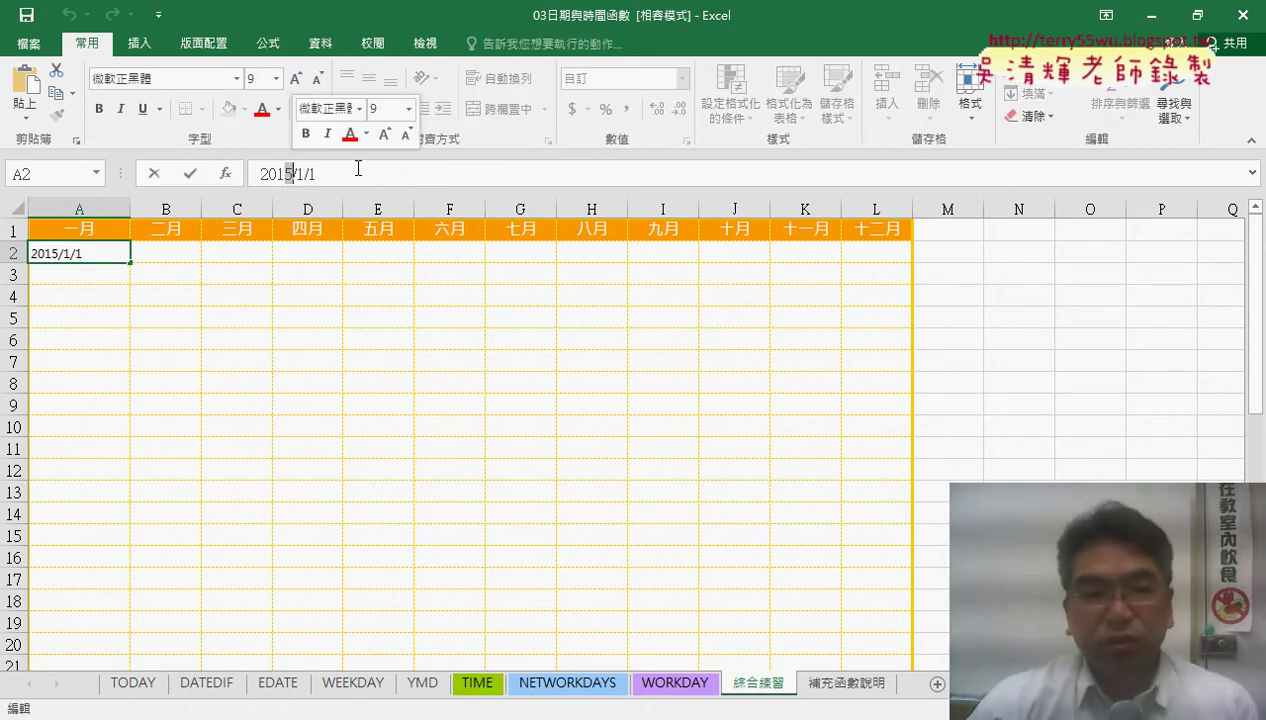
type("9")
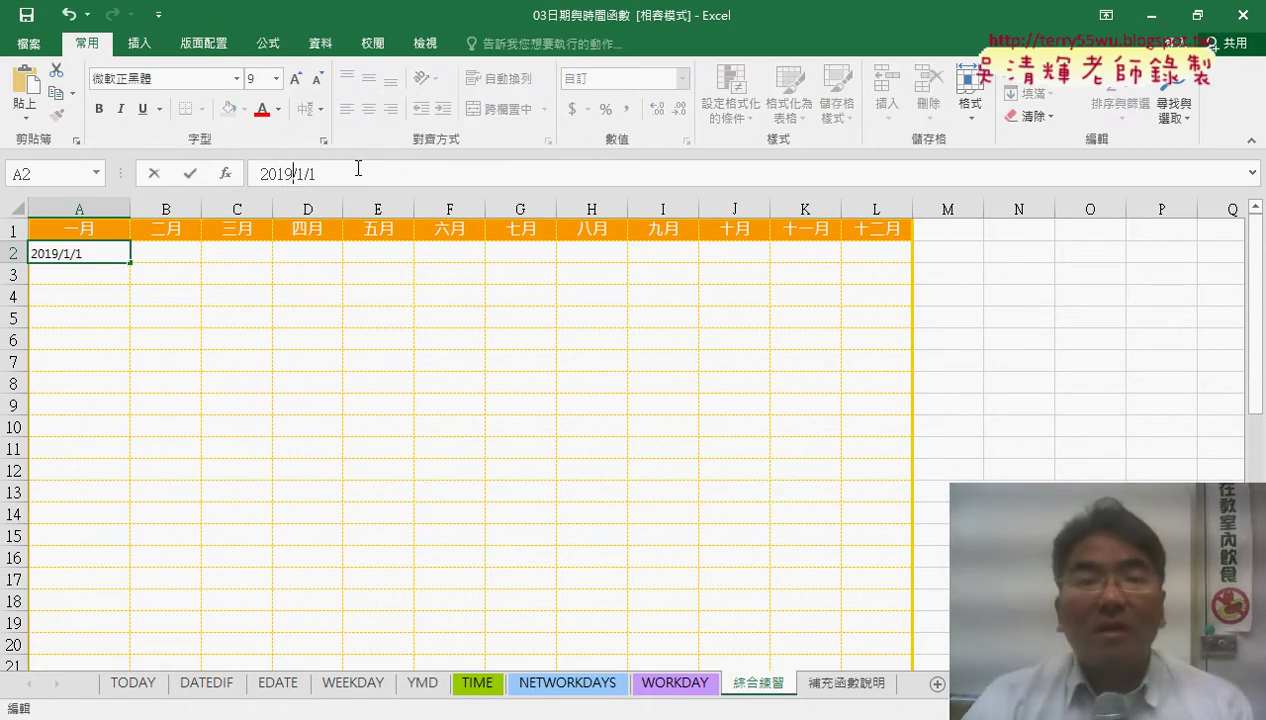
left_click(192, 175)
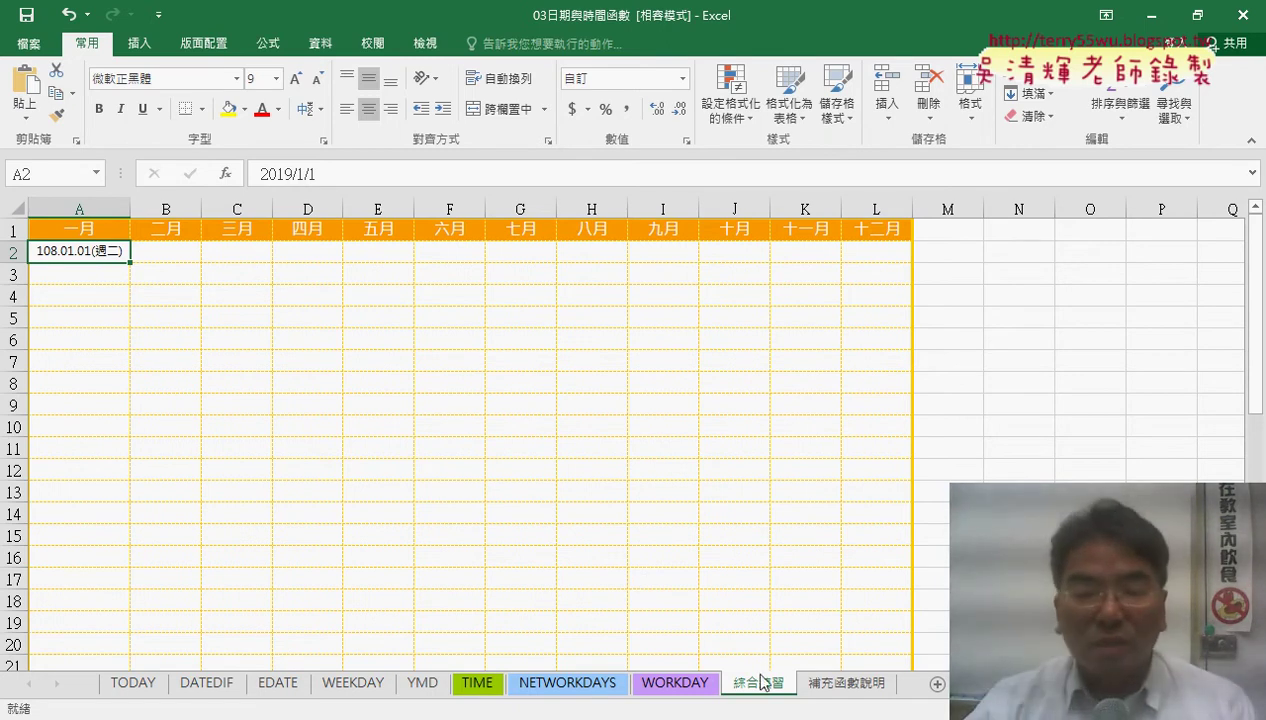
On the TODAY sheet, insert =TODAY() into C3 from the 日期及時間 function category
left_click(143, 690)
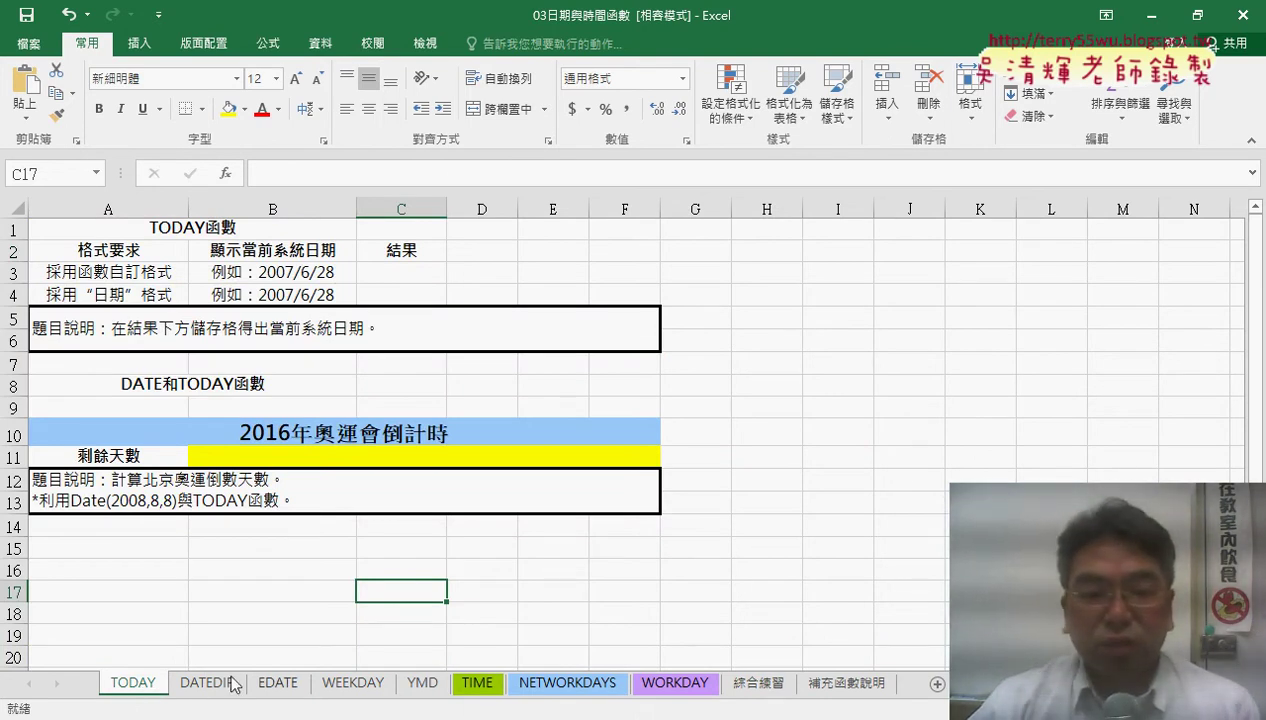
left_click(415, 275)
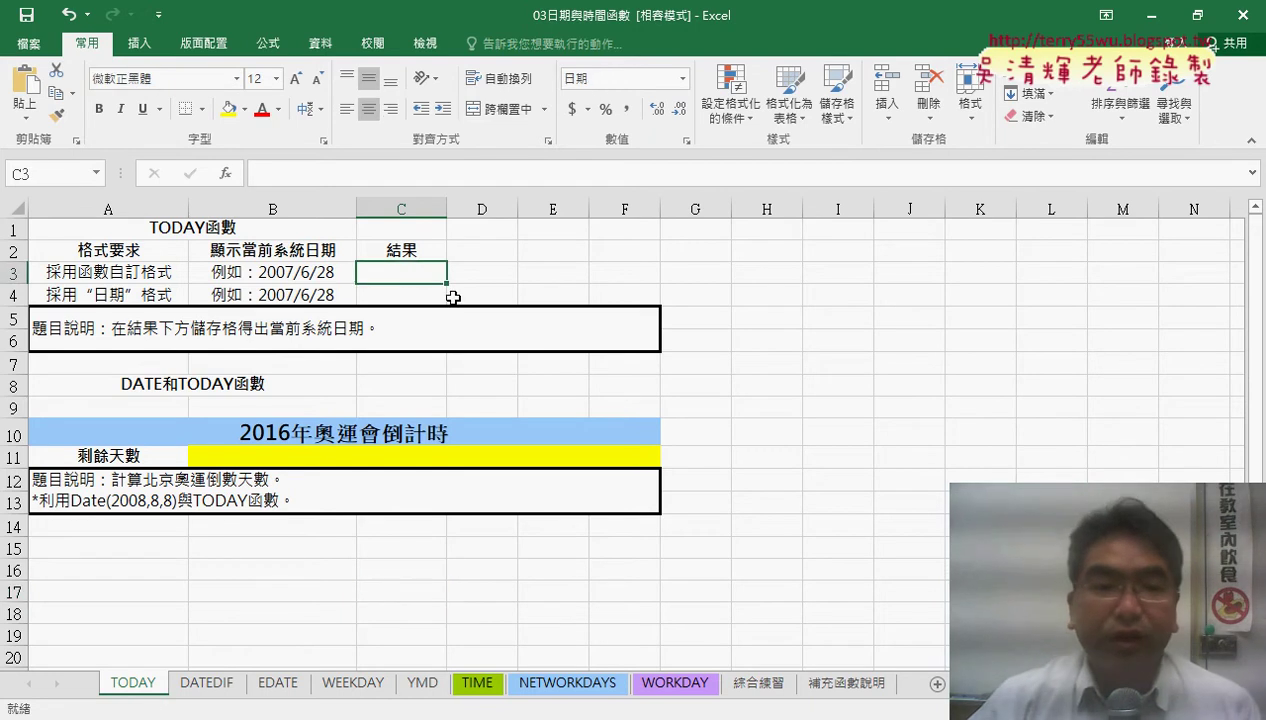
left_click(227, 175)
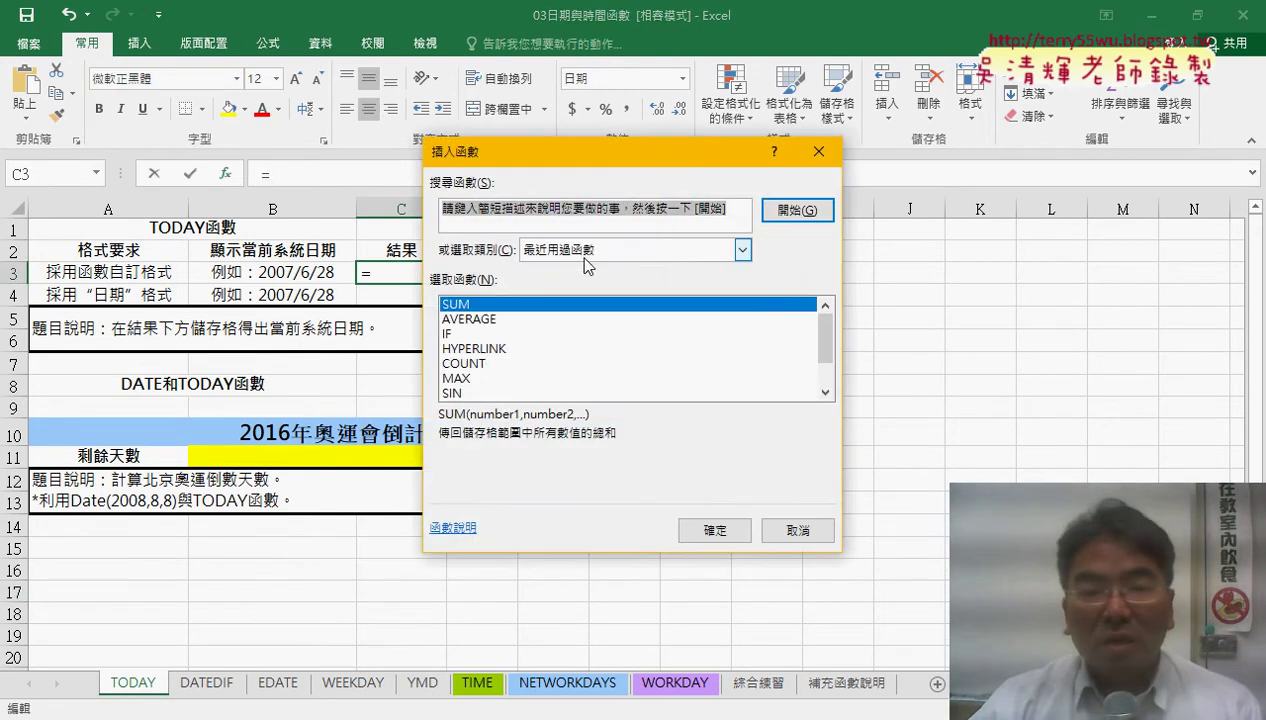
left_click(742, 249)
left_click(602, 313)
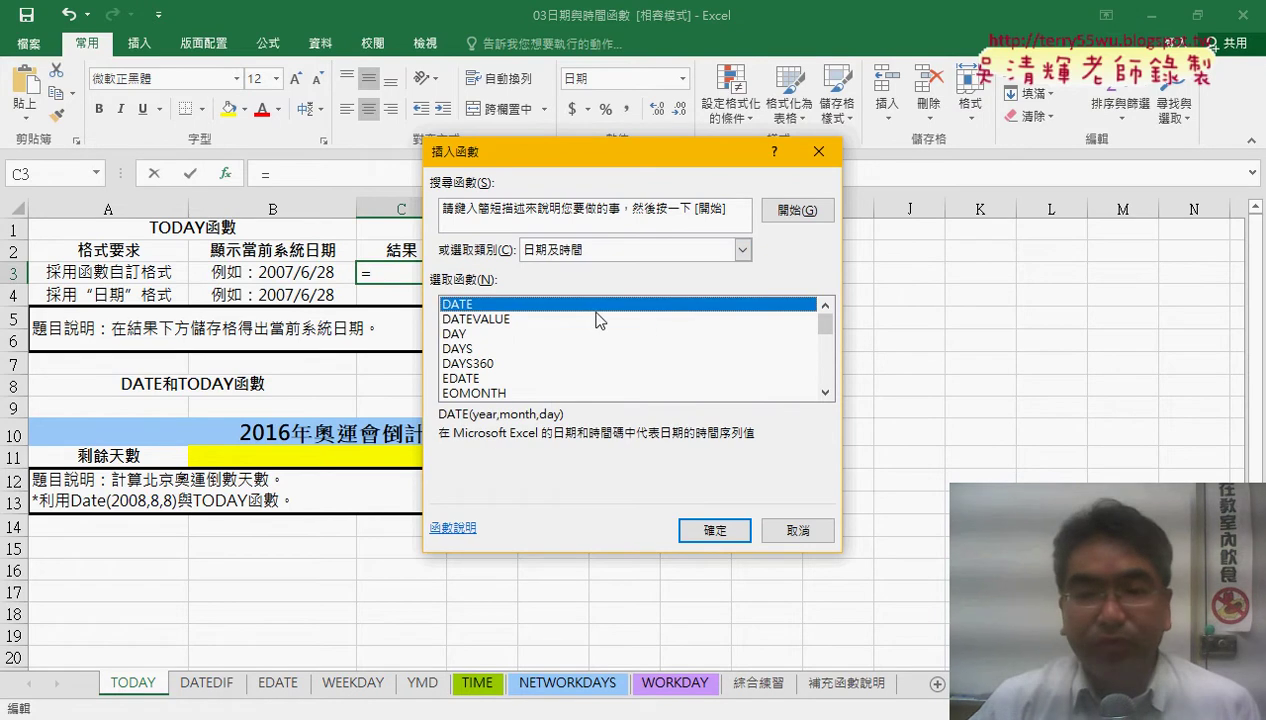
left_click_drag(826, 328, 824, 360)
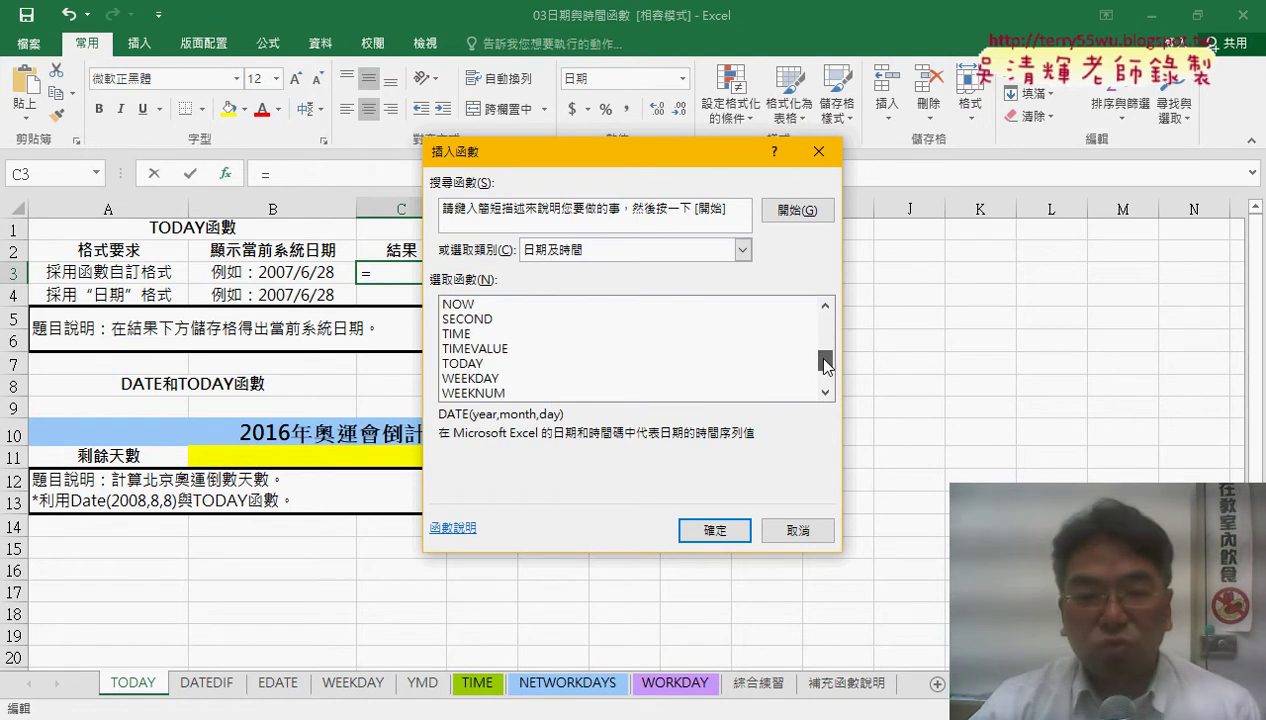
left_click(537, 364)
left_click(715, 530)
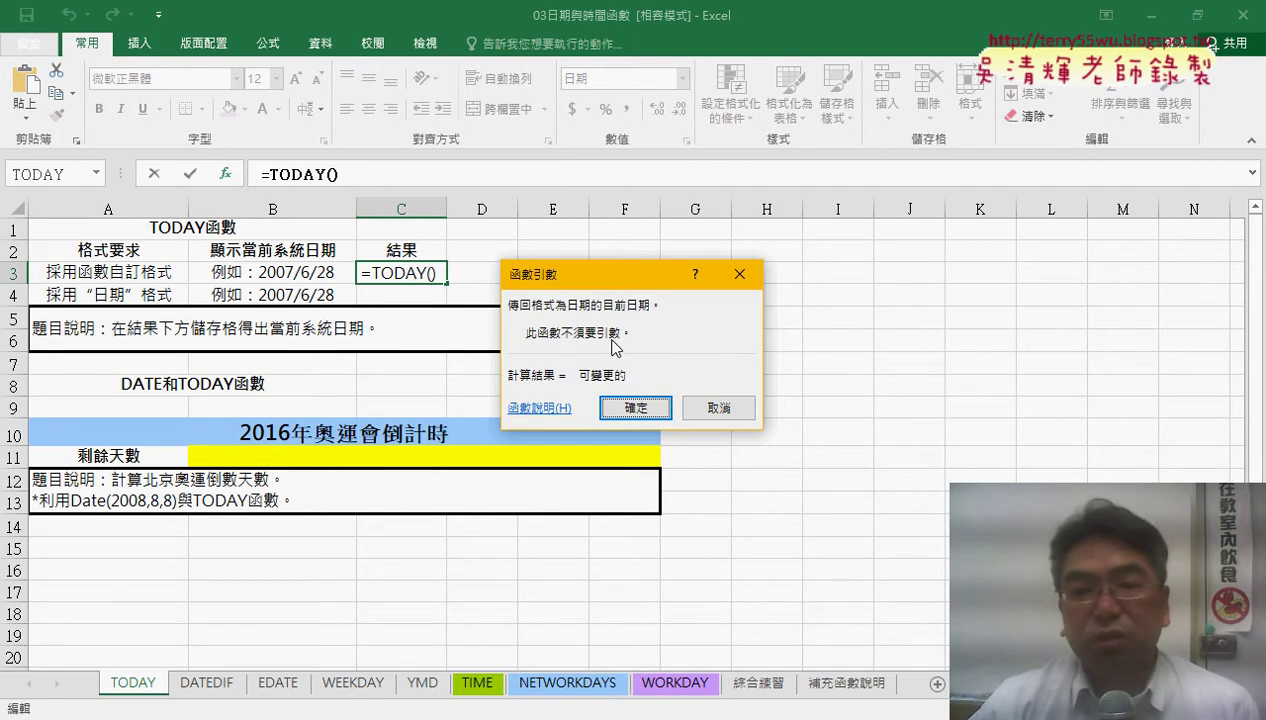
left_click(642, 404)
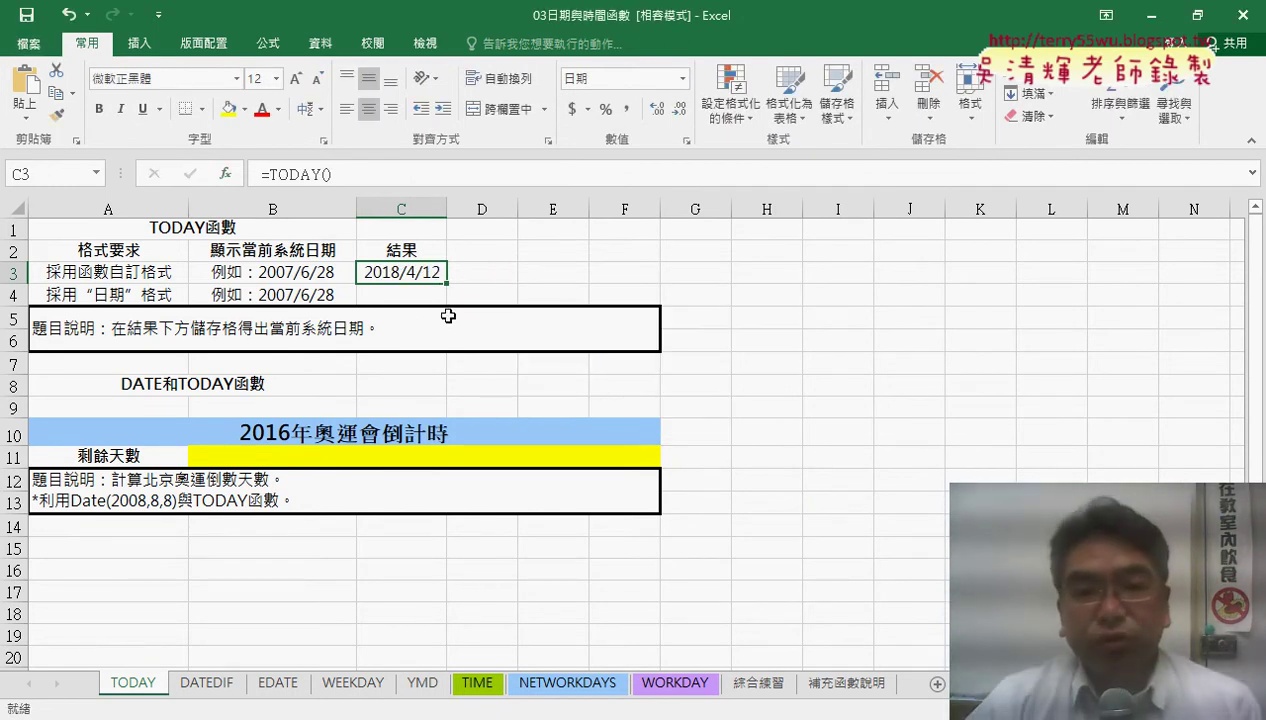
Insert =NOW() into C4 from the 日期及時間 function category
left_click(400, 295)
left_click(226, 173)
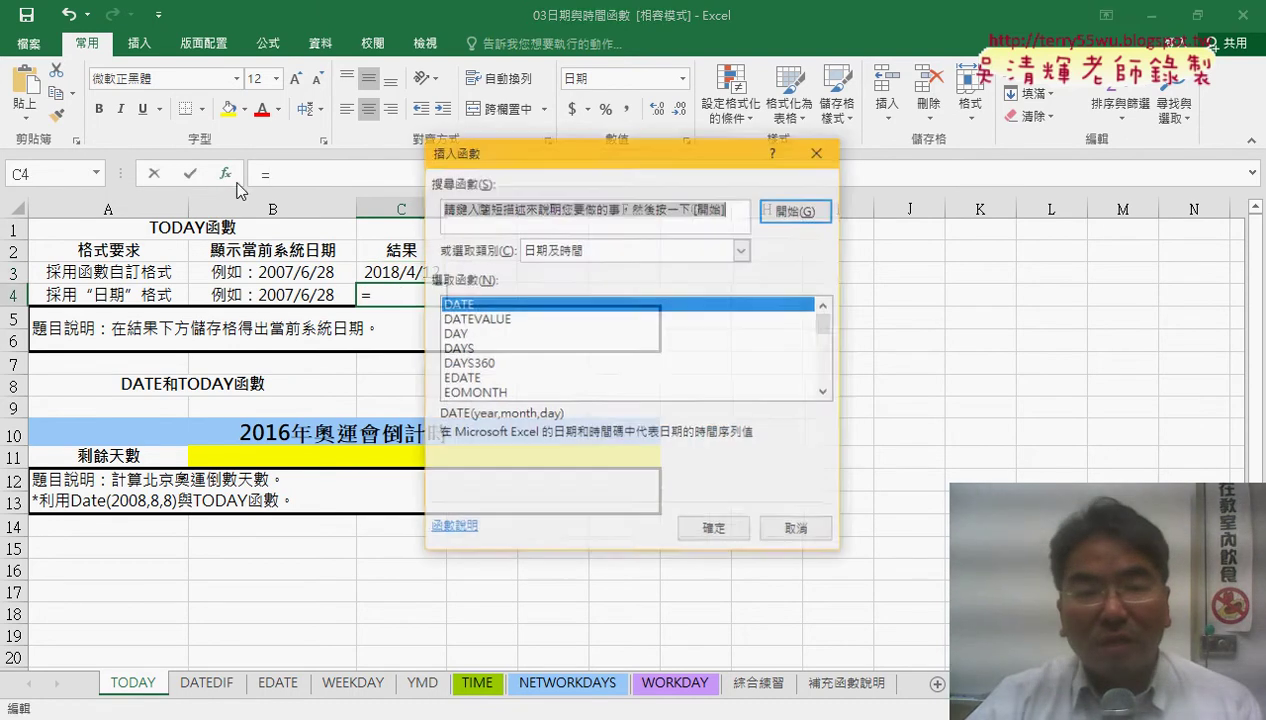
left_click_drag(825, 323, 826, 347)
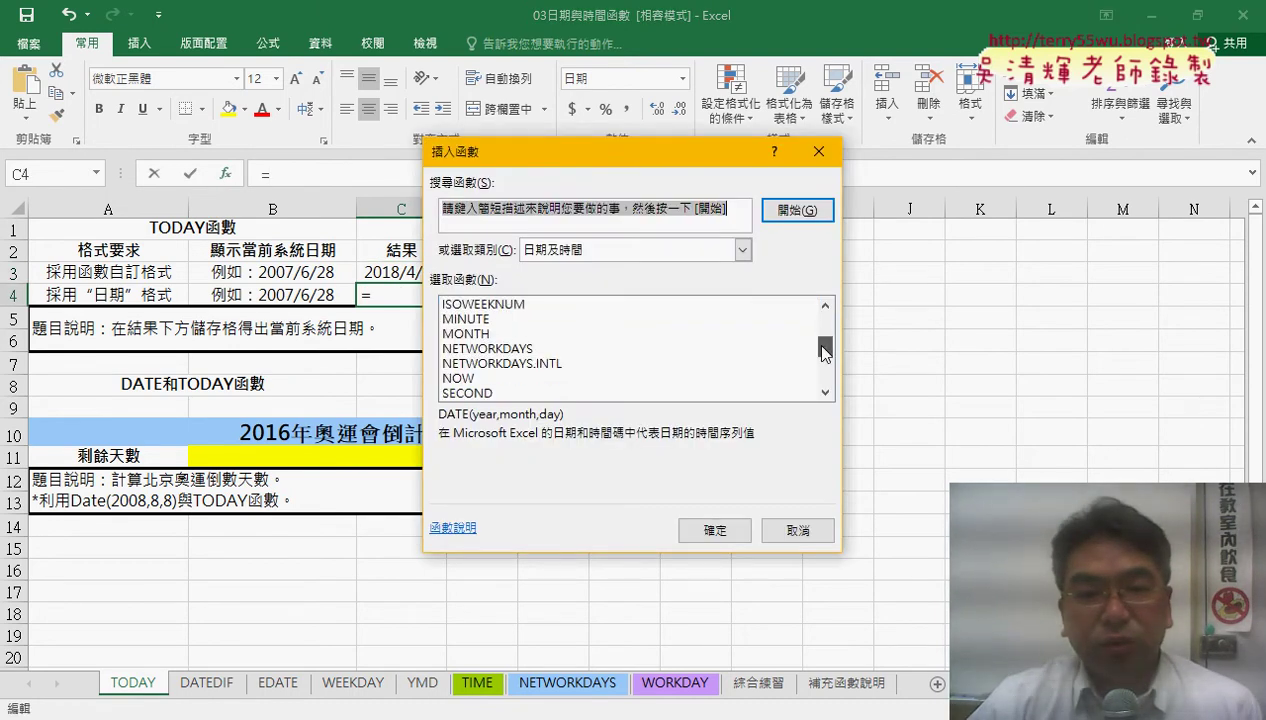
left_click(460, 379)
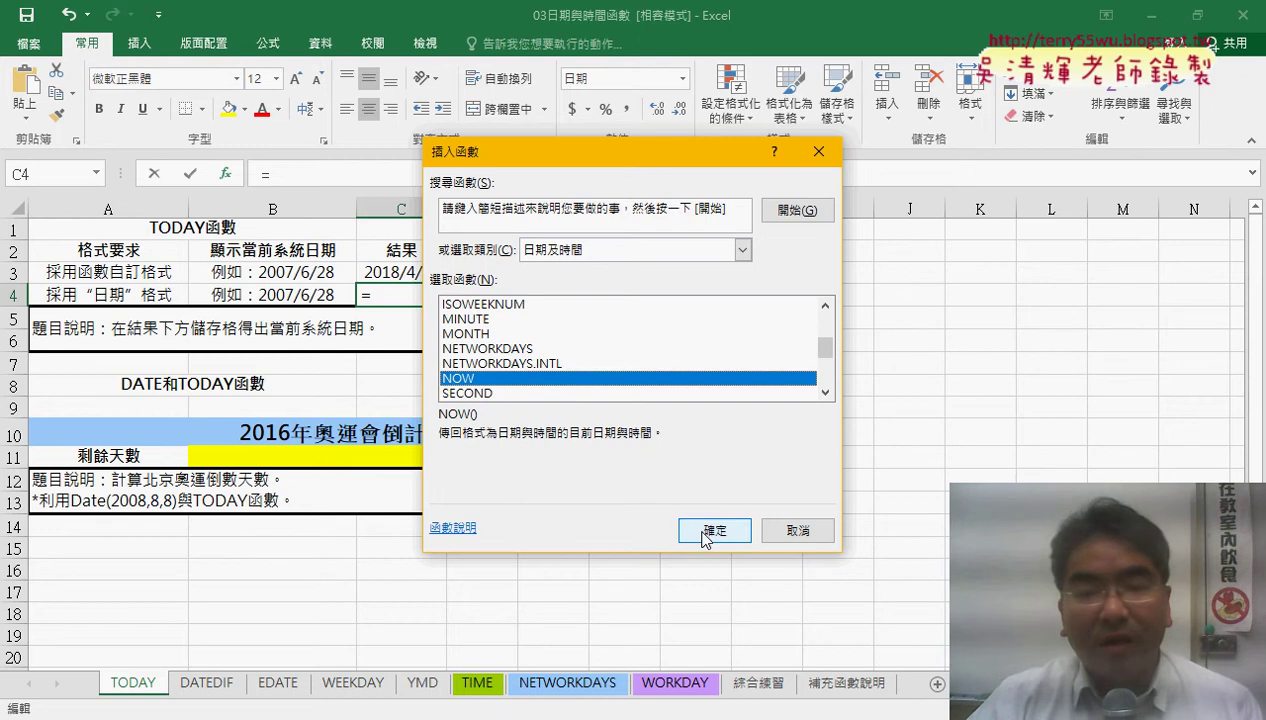
left_click(712, 530)
left_click(636, 407)
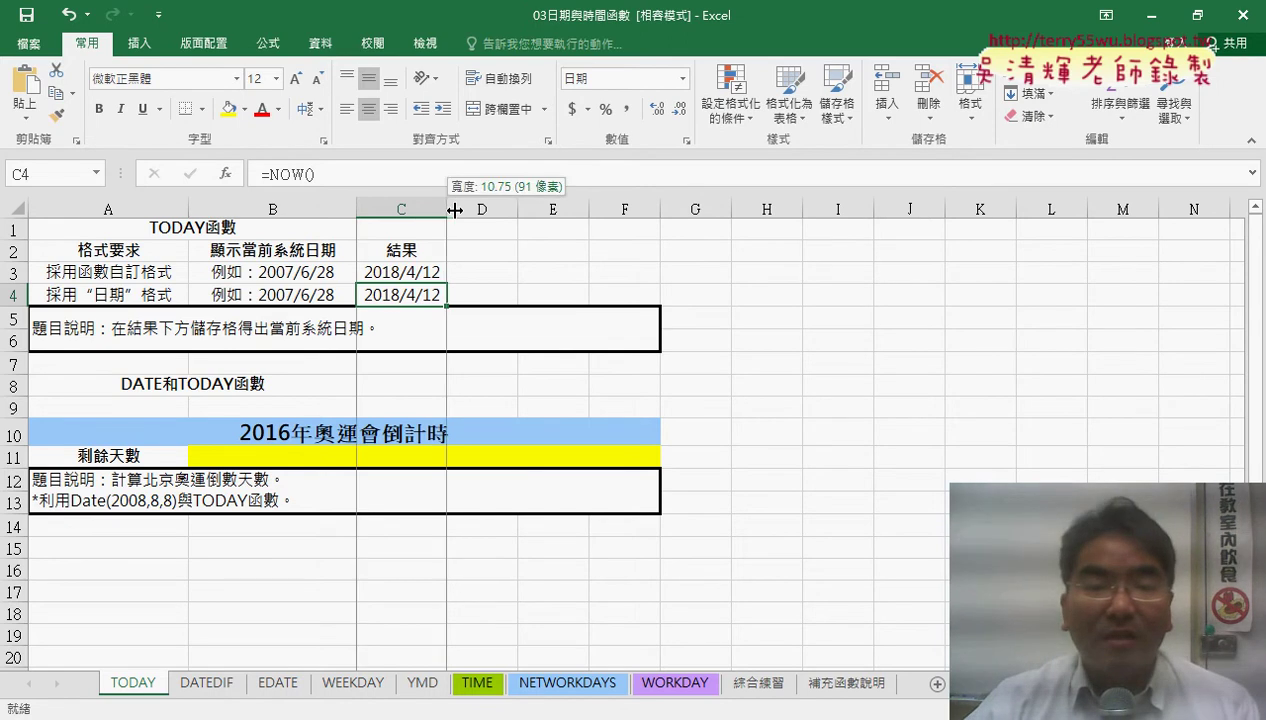
Widen column C and format C3:C4 with the 2012/3/14 1:30 PM date-time type
left_click_drag(447, 209, 568, 209)
left_click_drag(489, 272, 489, 292)
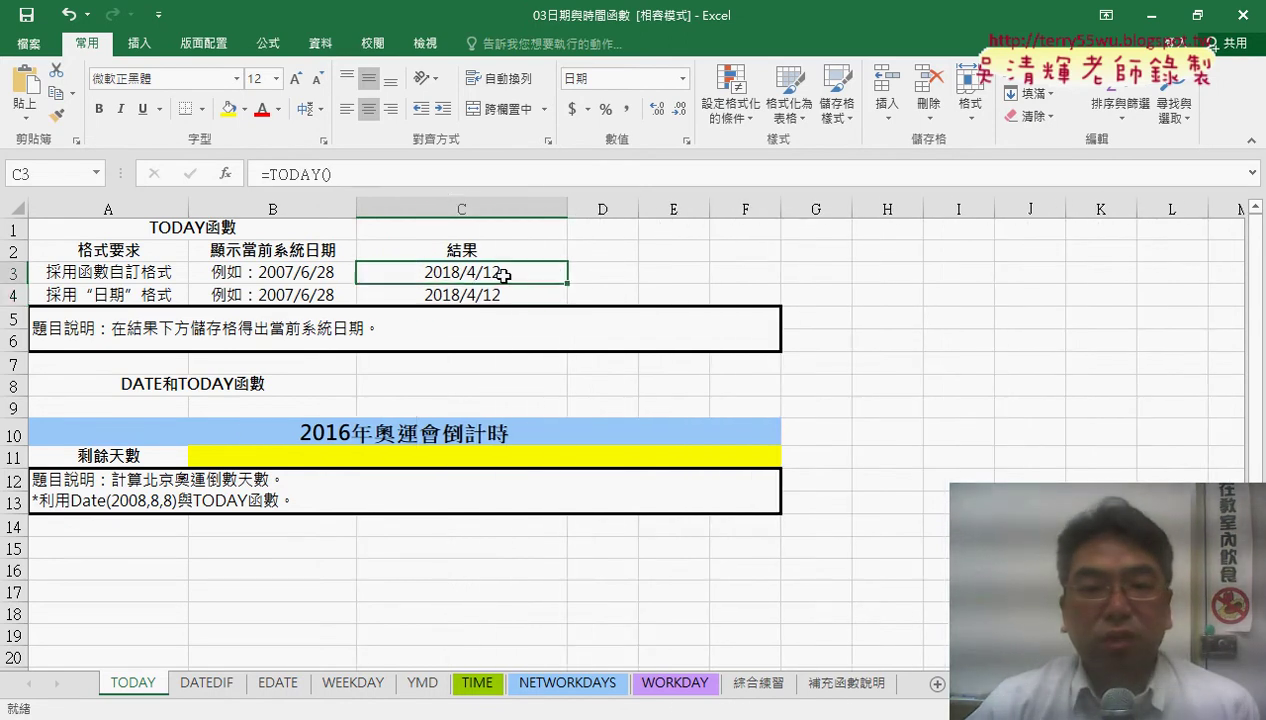
right_click(503, 290)
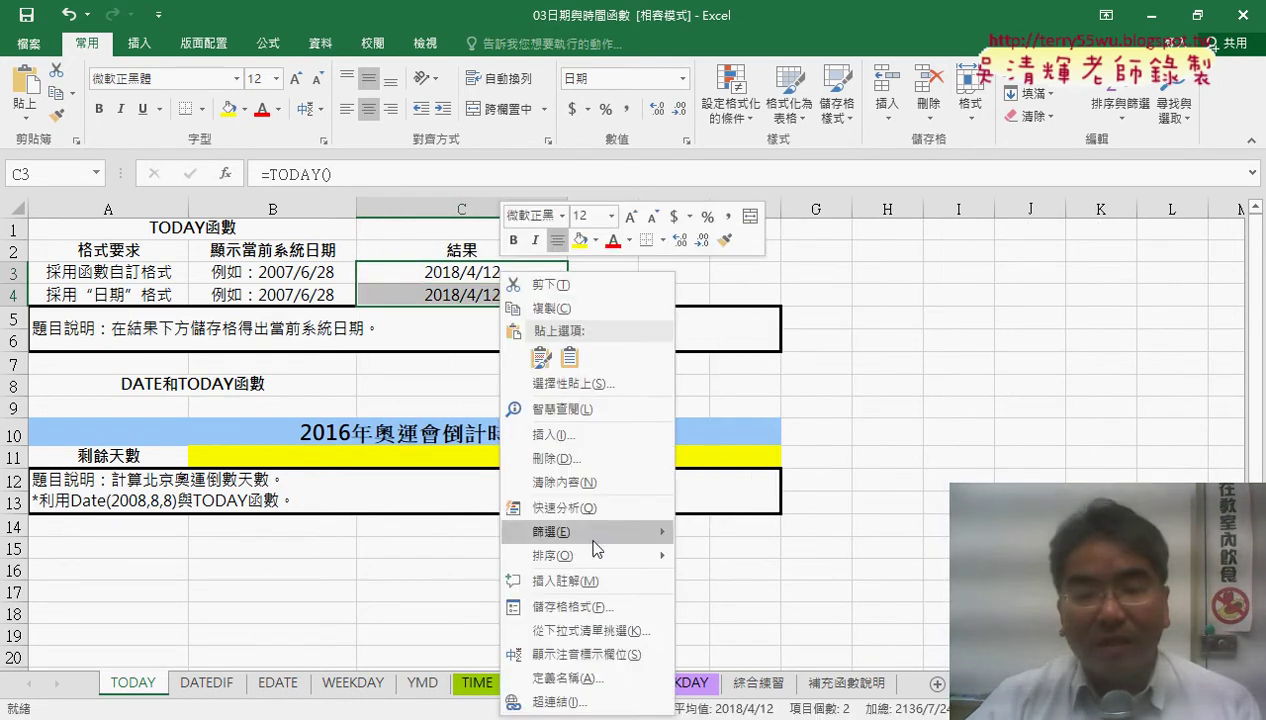
left_click(587, 609)
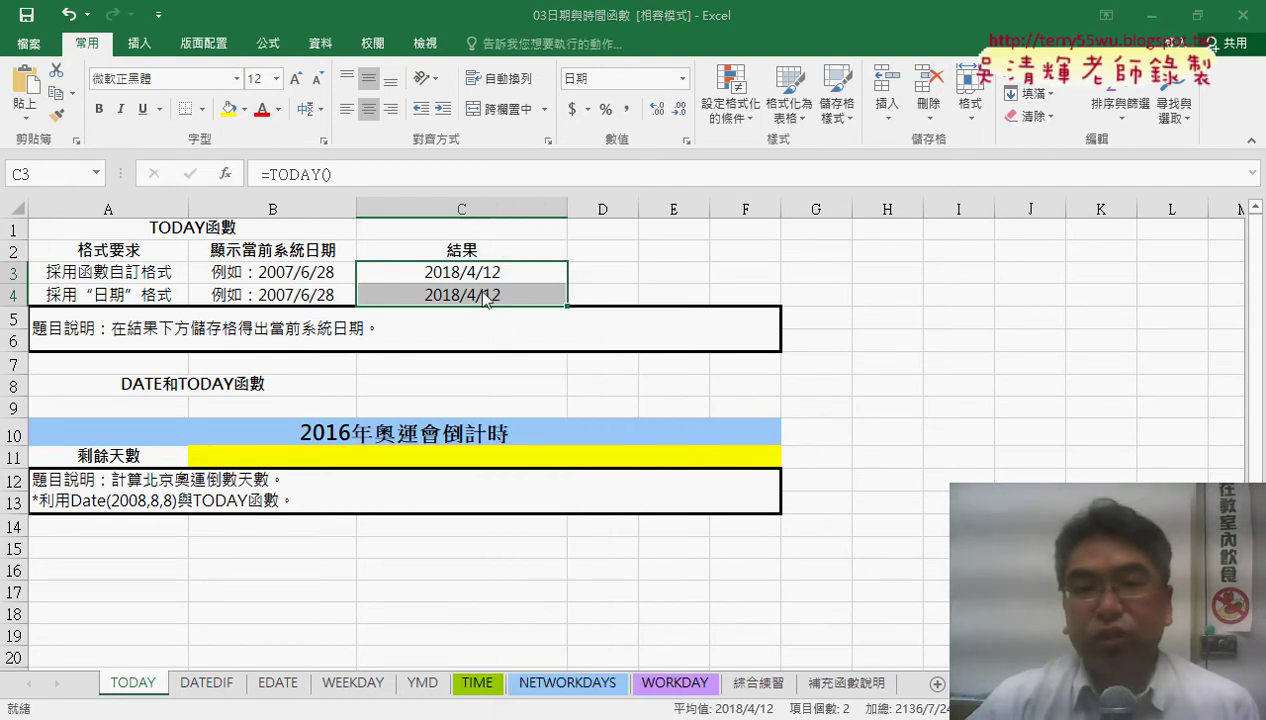
left_click_drag(574, 196, 851, 112)
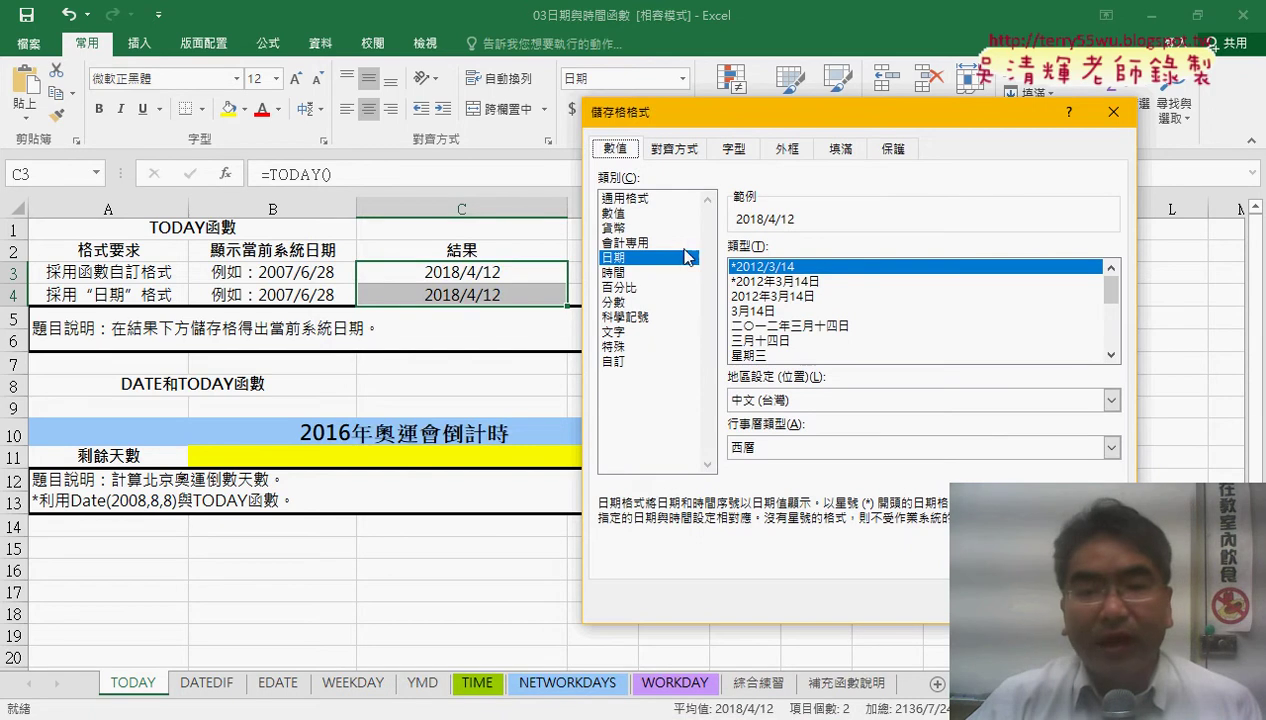
left_click(633, 272)
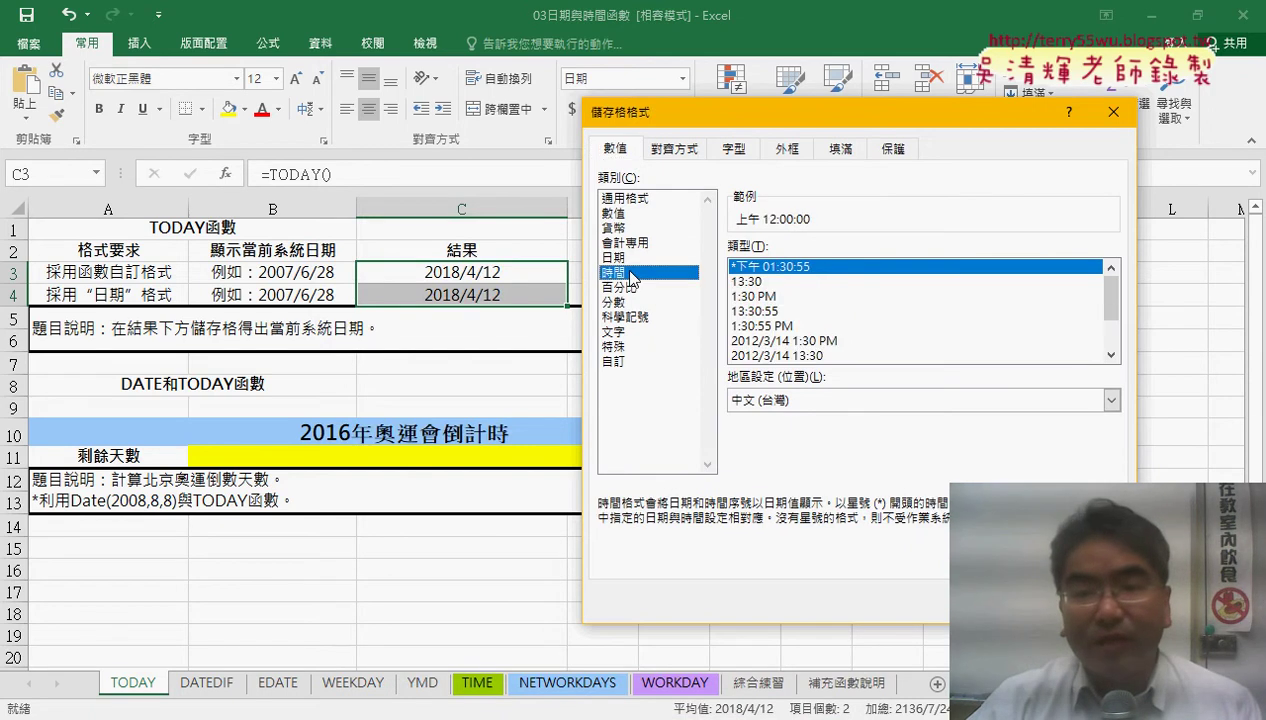
left_click(806, 341)
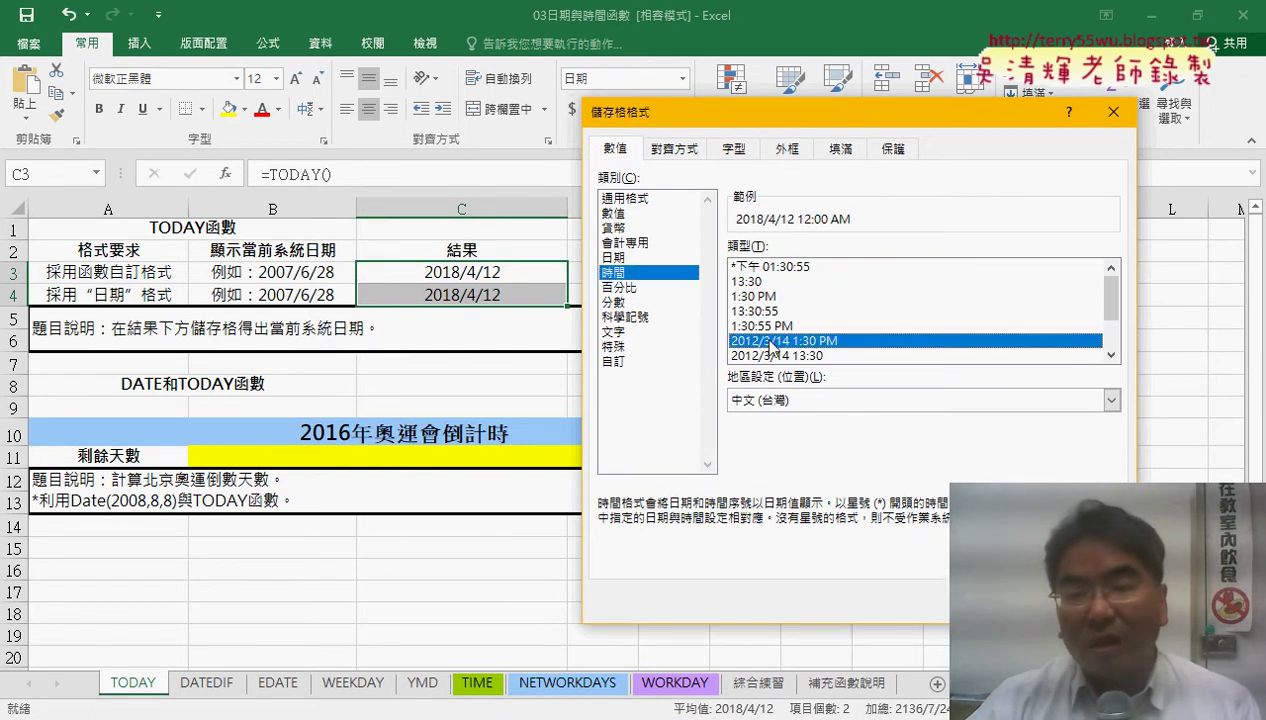
left_click(990, 597)
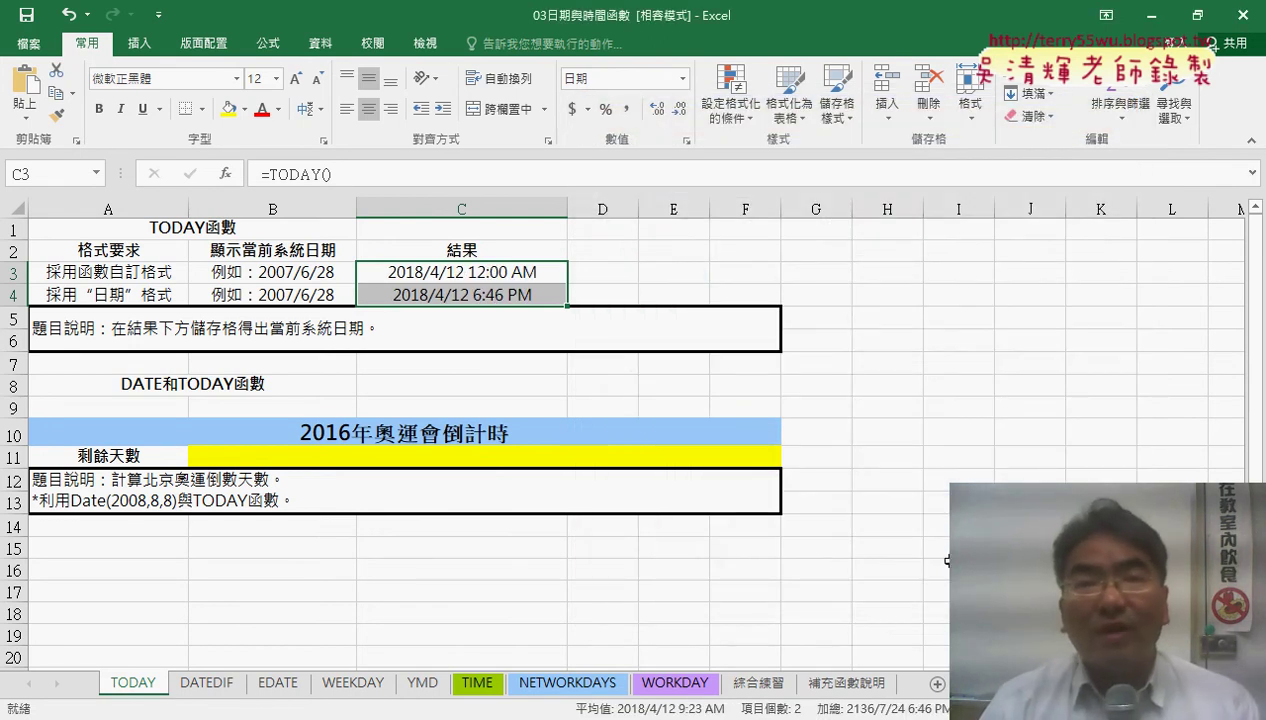
left_click(504, 299)
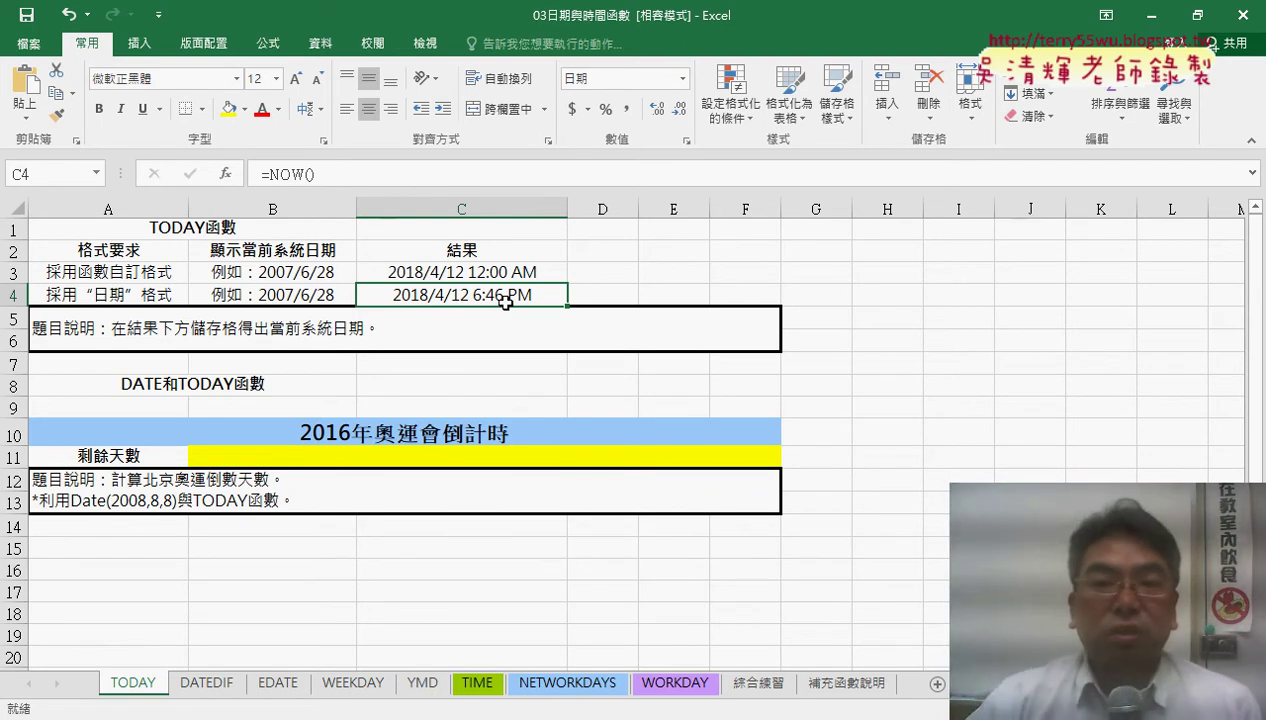
left_click_drag(501, 268, 507, 293)
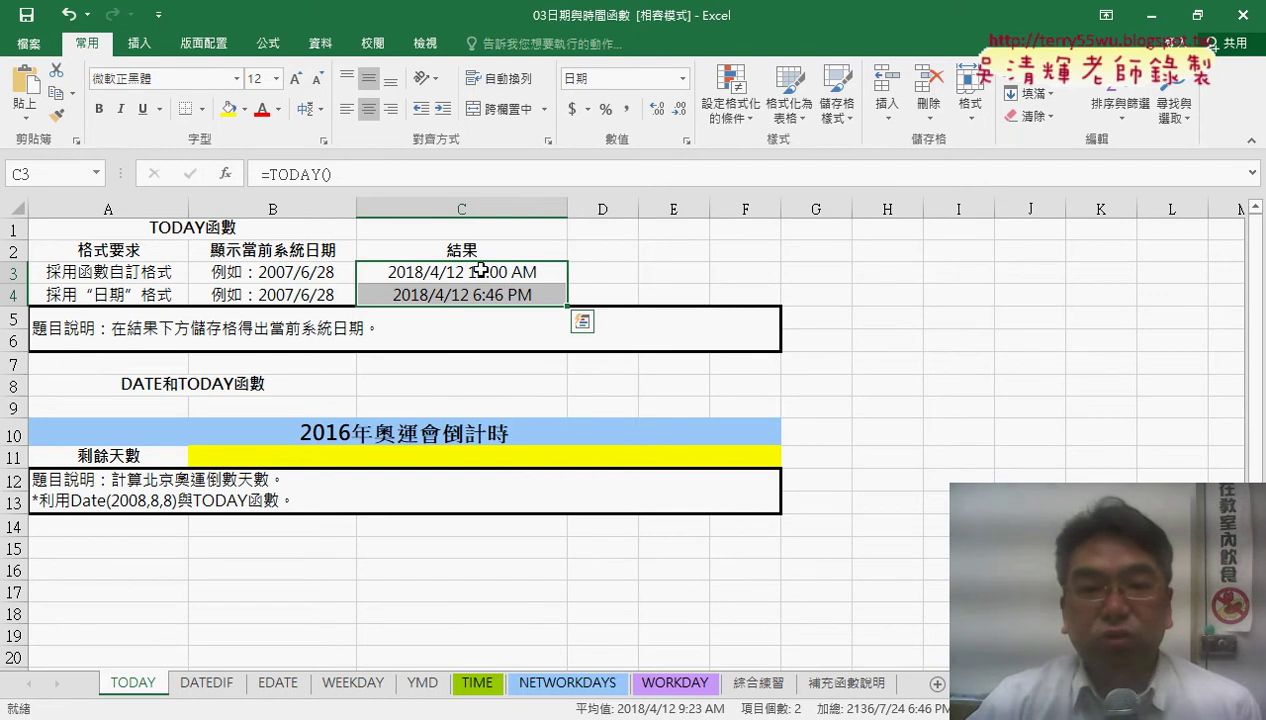
Format C3:C4 as 通用格式 so they show serial numbers 43202 and 43202.78214
right_click(481, 270)
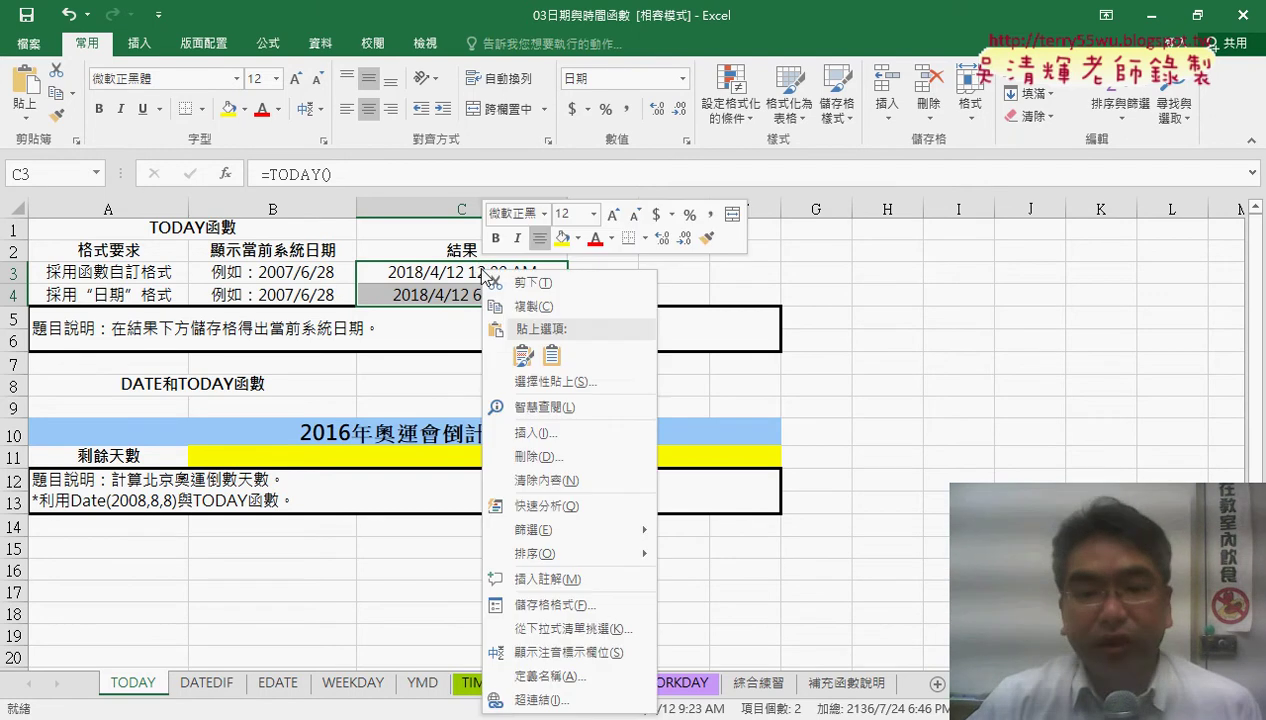
left_click(527, 607)
mouse_move(666, 119)
left_mouse_down()
mouse_move(760, 145)
mouse_move(962, 109)
left_mouse_up()
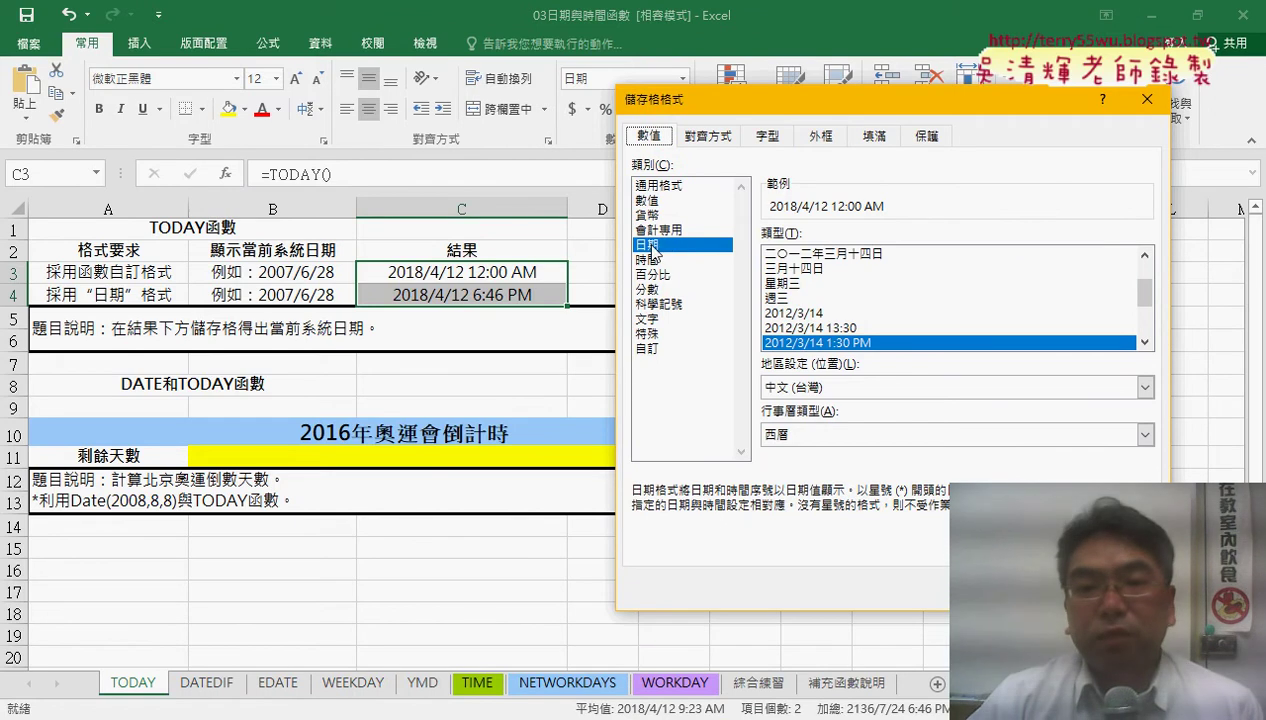
left_click(650, 262)
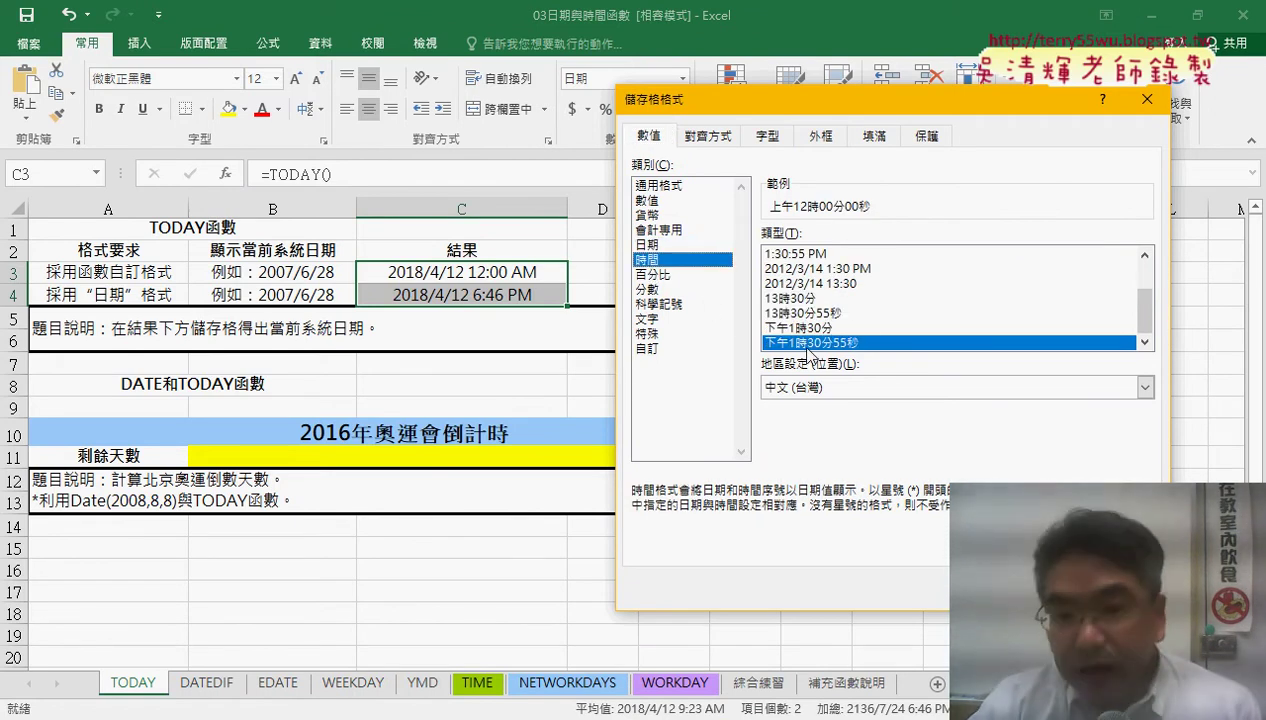
left_click(679, 245)
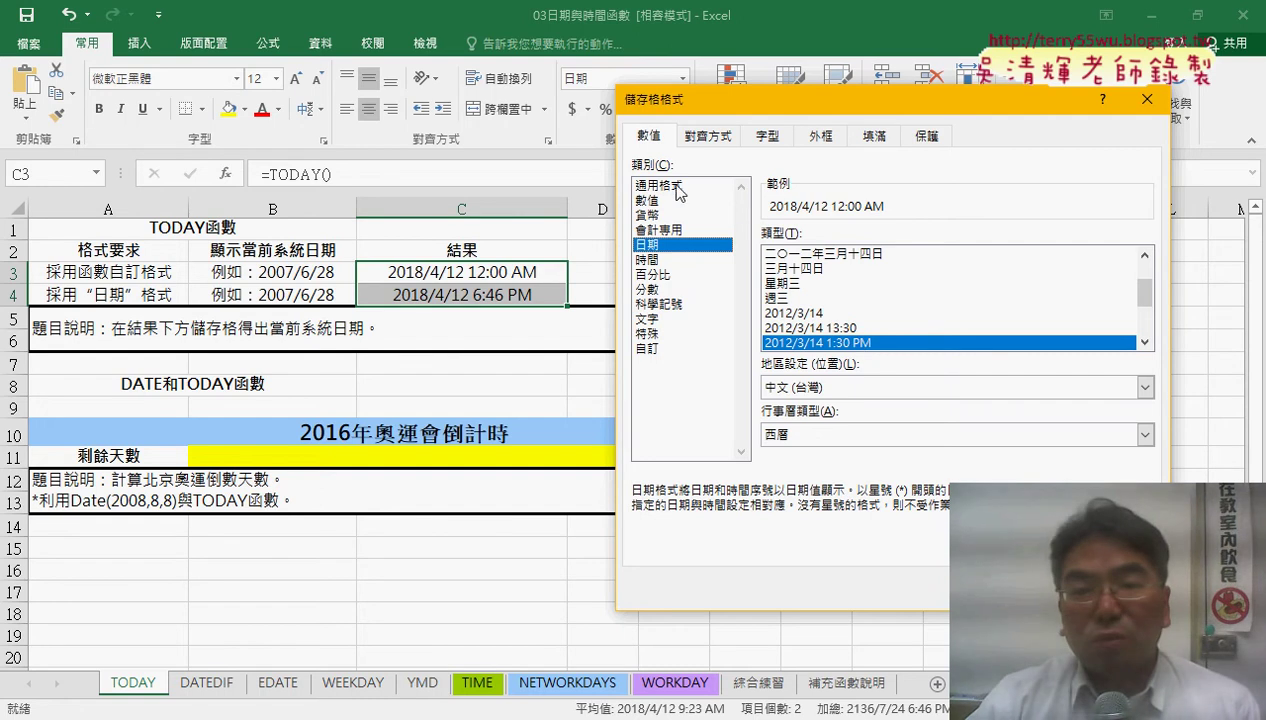
left_click(676, 187)
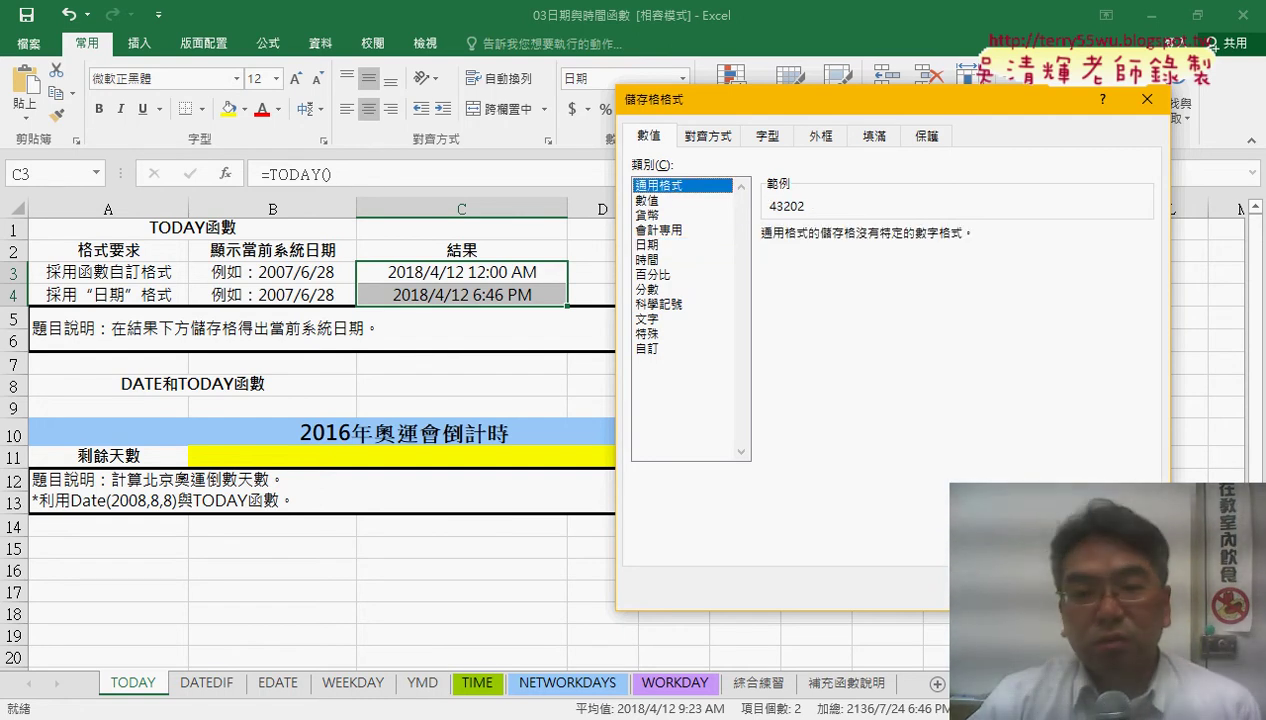
key("Return")
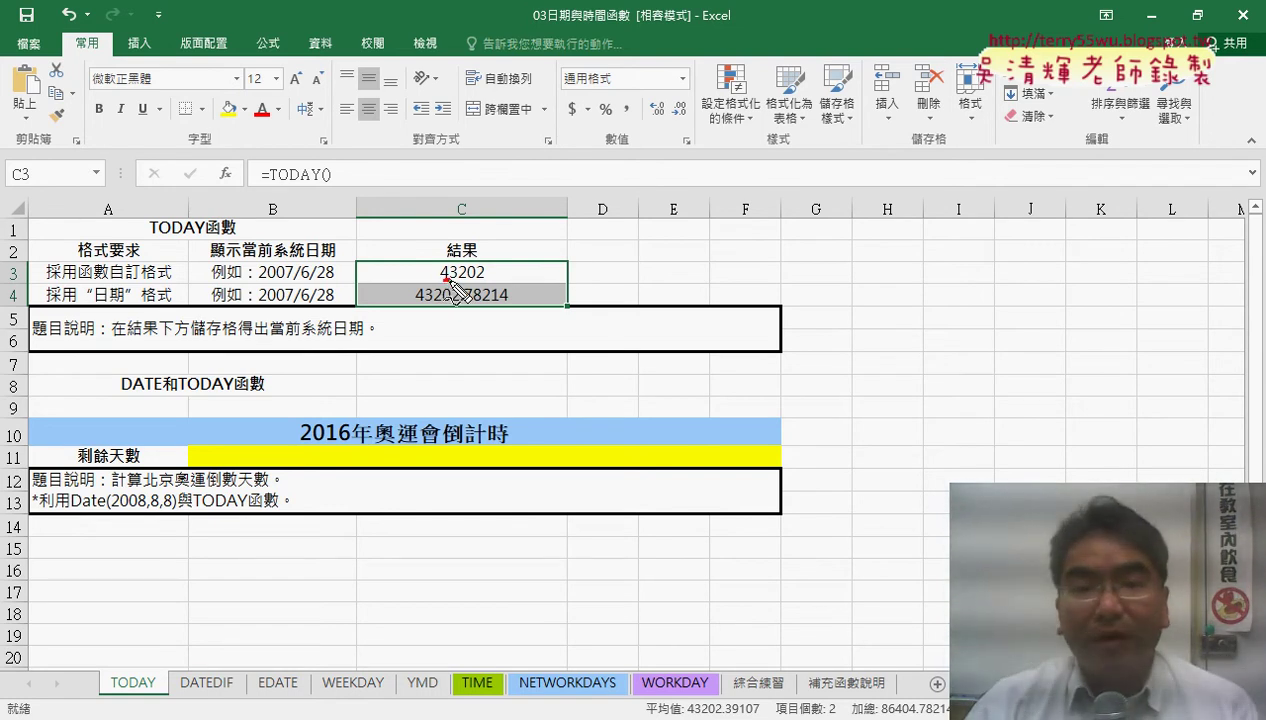
left_click_drag(446, 282, 484, 281)
left_click_drag(420, 309, 516, 307)
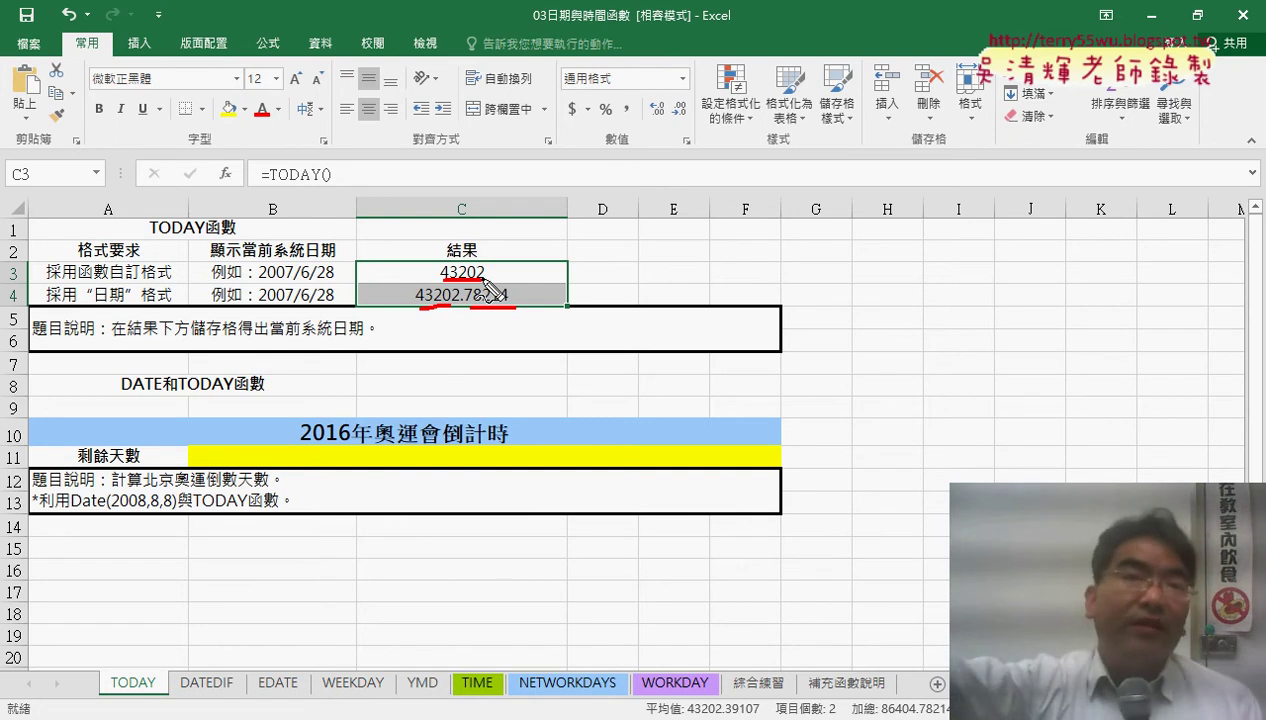
key("Escape")
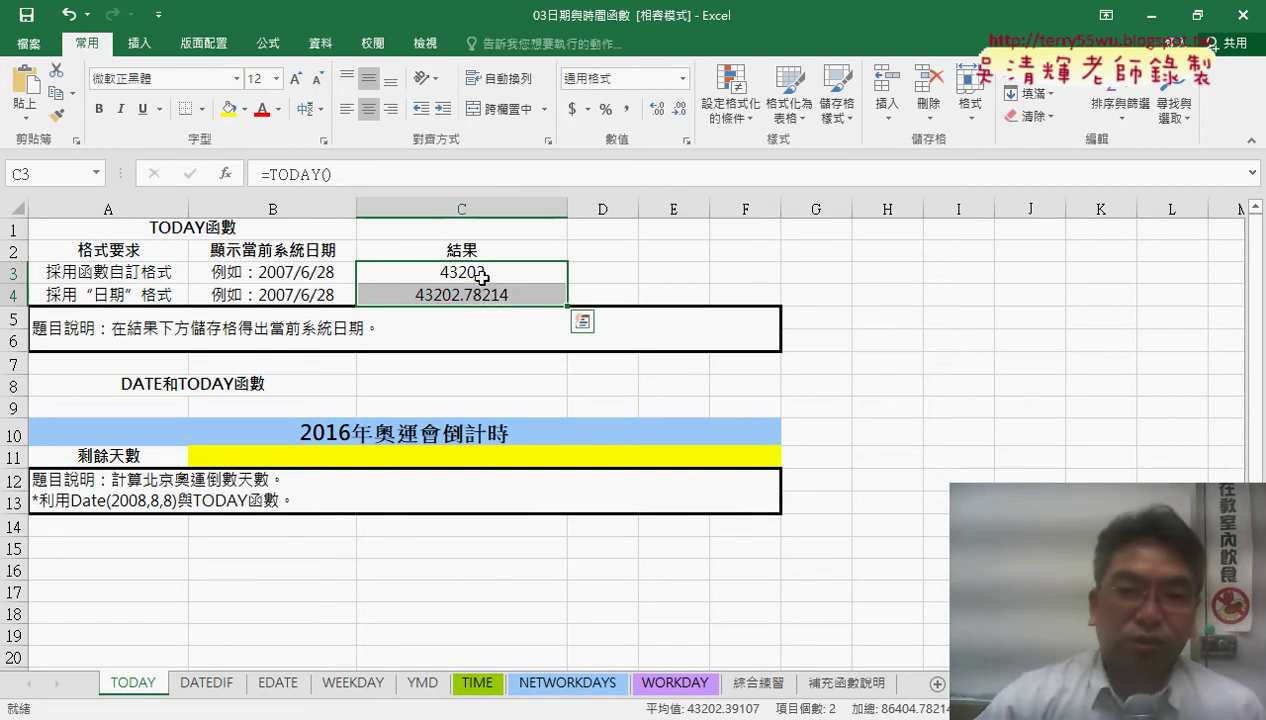
Enter 1900/1/1 in E3 and widen column E to fit it
left_click(676, 272)
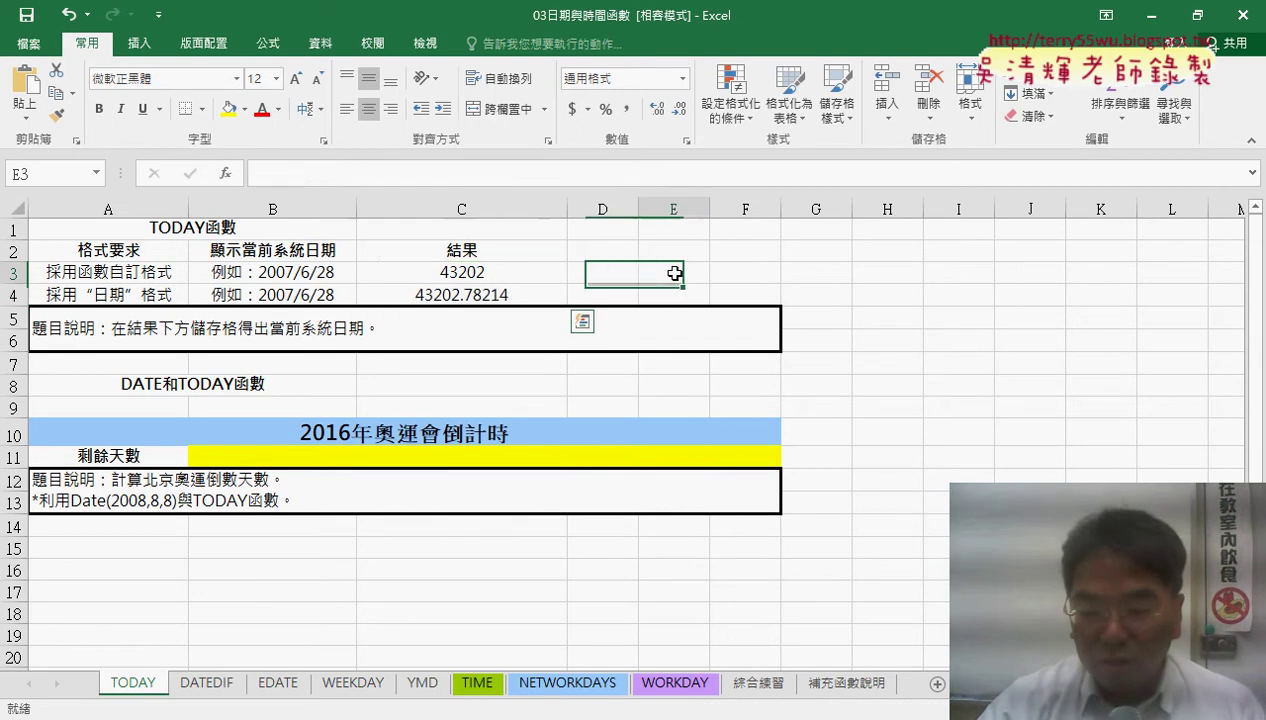
type("1900/")
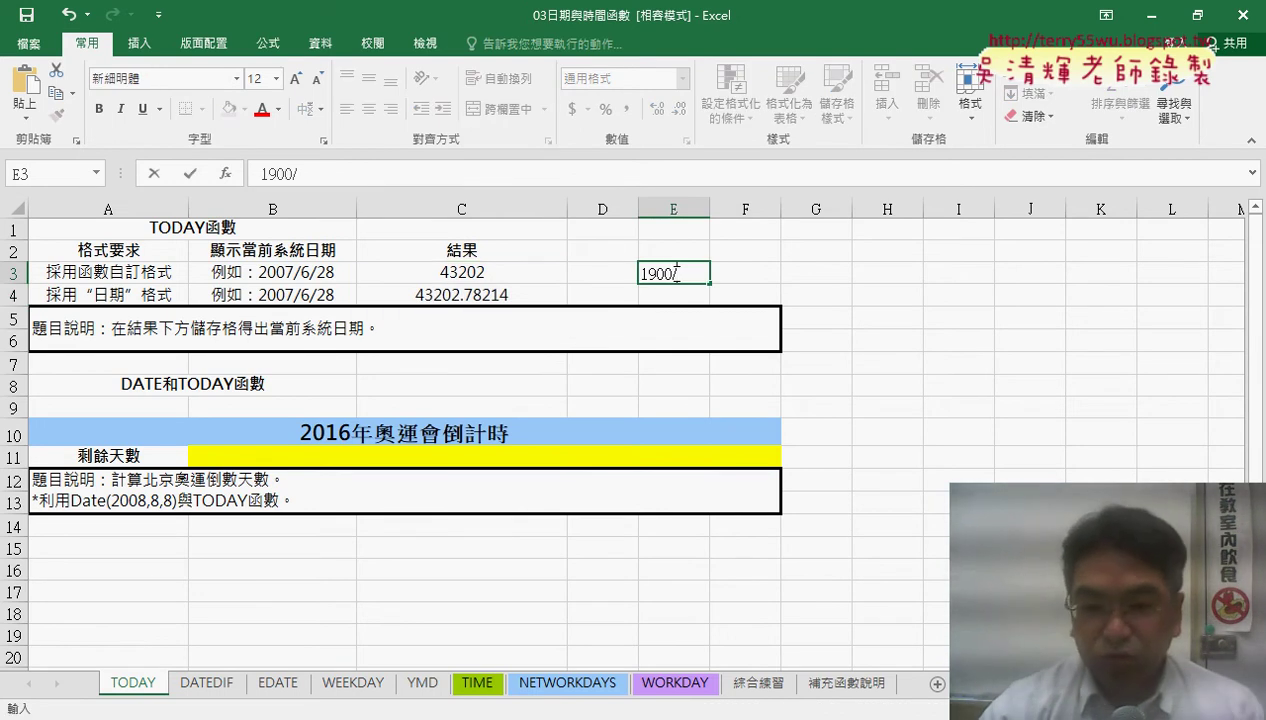
type("1/1")
key("Return")
left_click(675, 273)
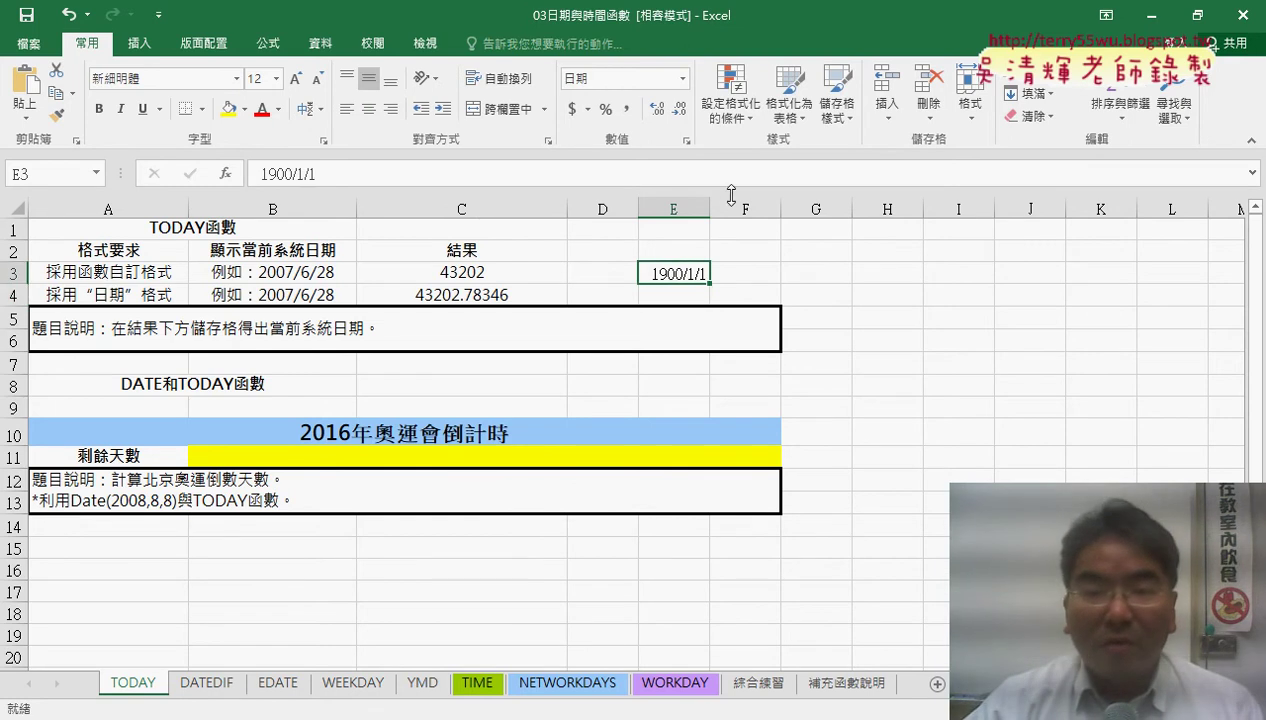
left_click_drag(710, 208, 742, 208)
Format E3 as 通用格式 so it shows serial number 1, then reselect C3:C4
right_click(707, 273)
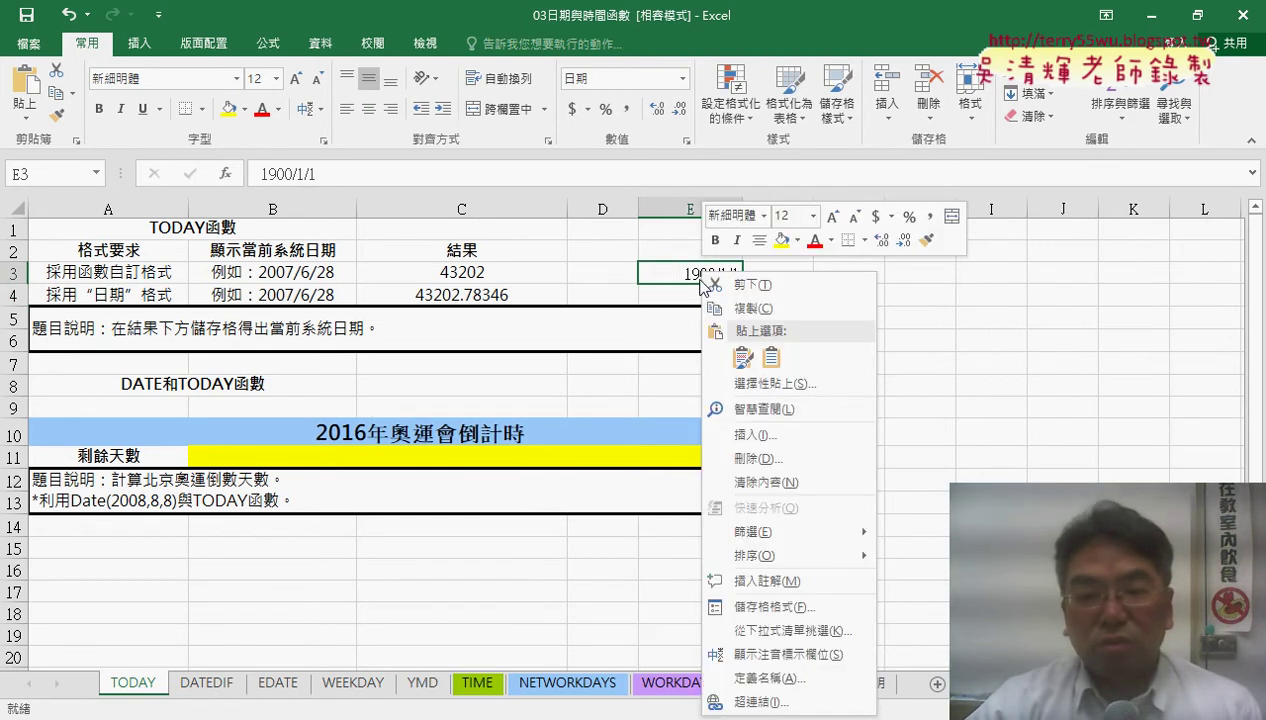
left_click(765, 600)
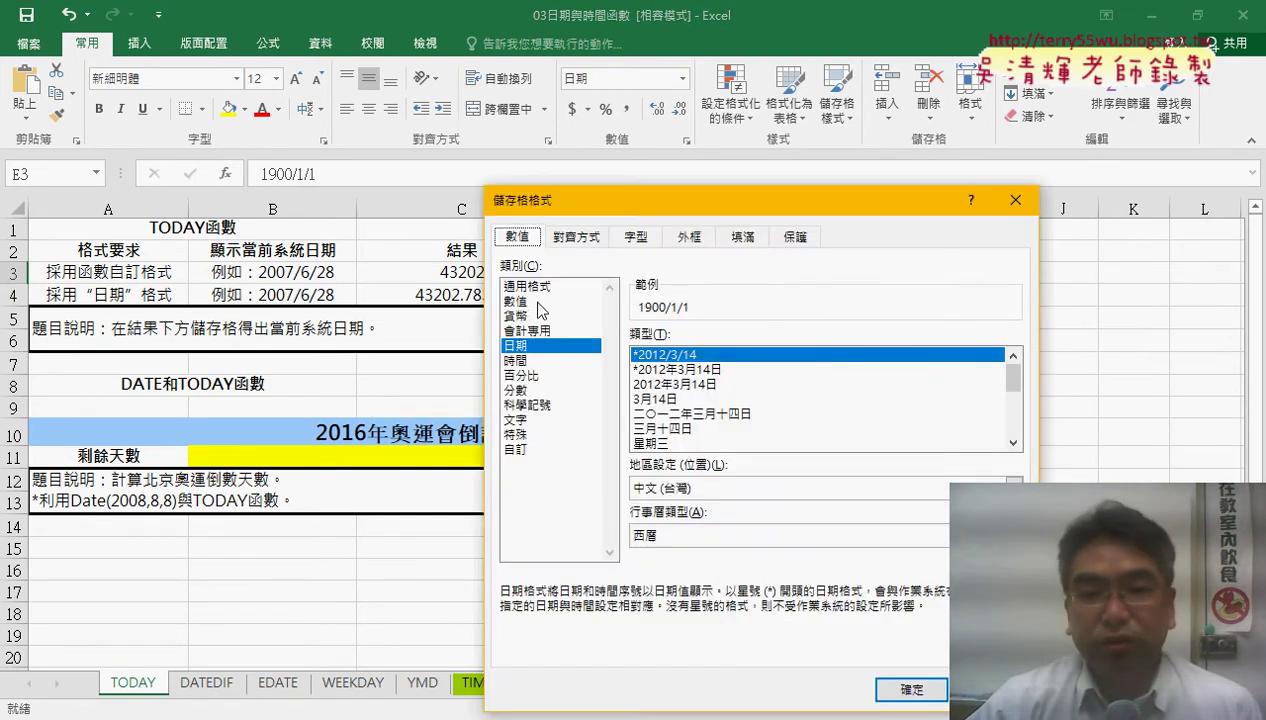
left_click(530, 286)
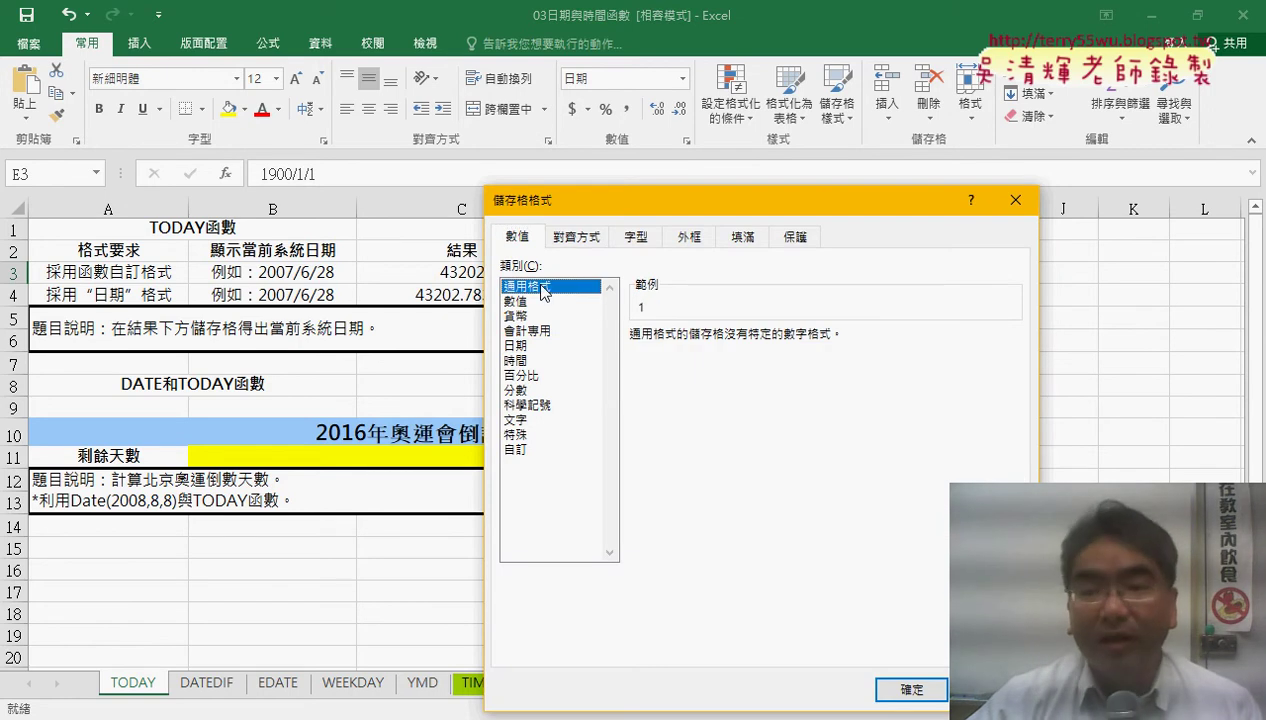
left_click(905, 690)
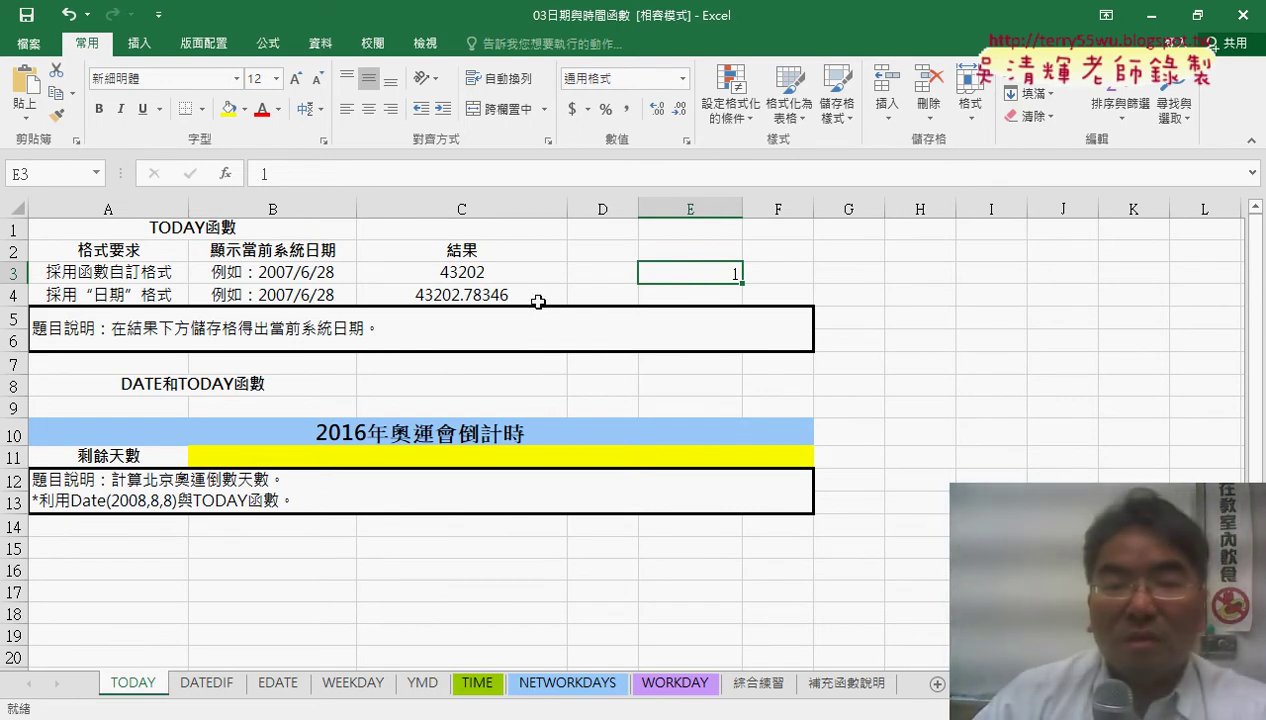
left_click(483, 290)
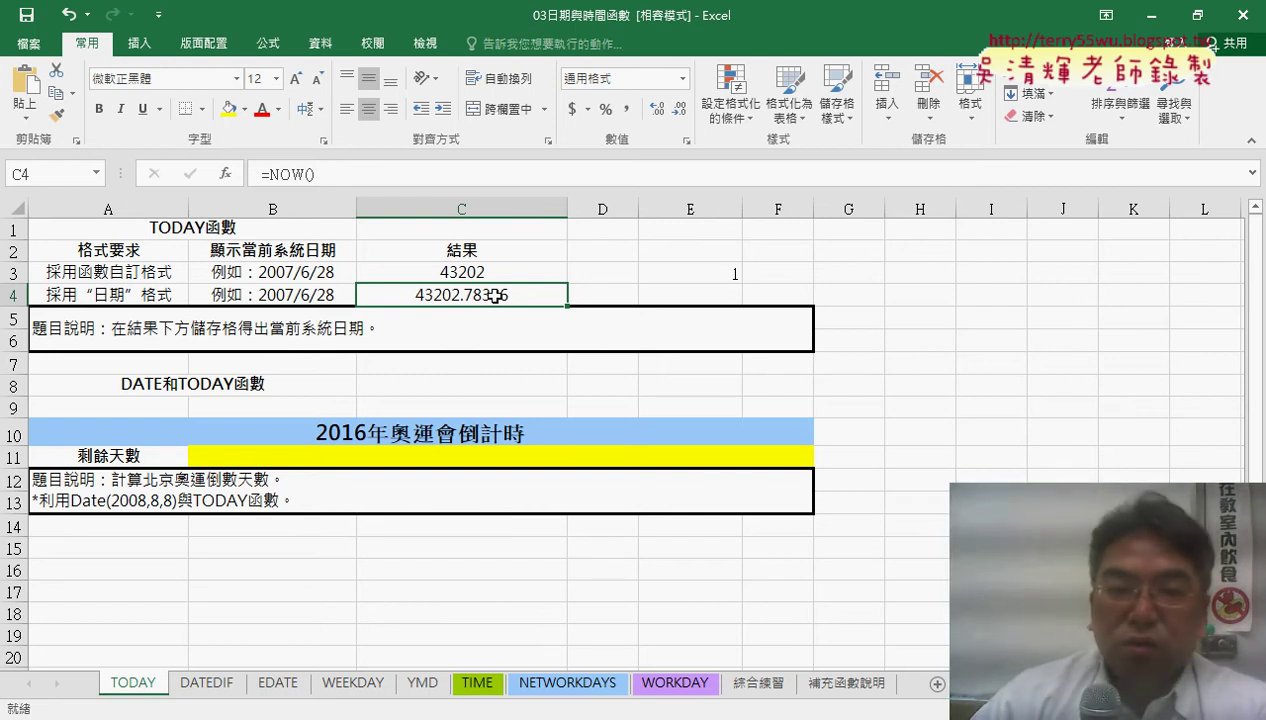
left_click_drag(471, 273, 465, 291)
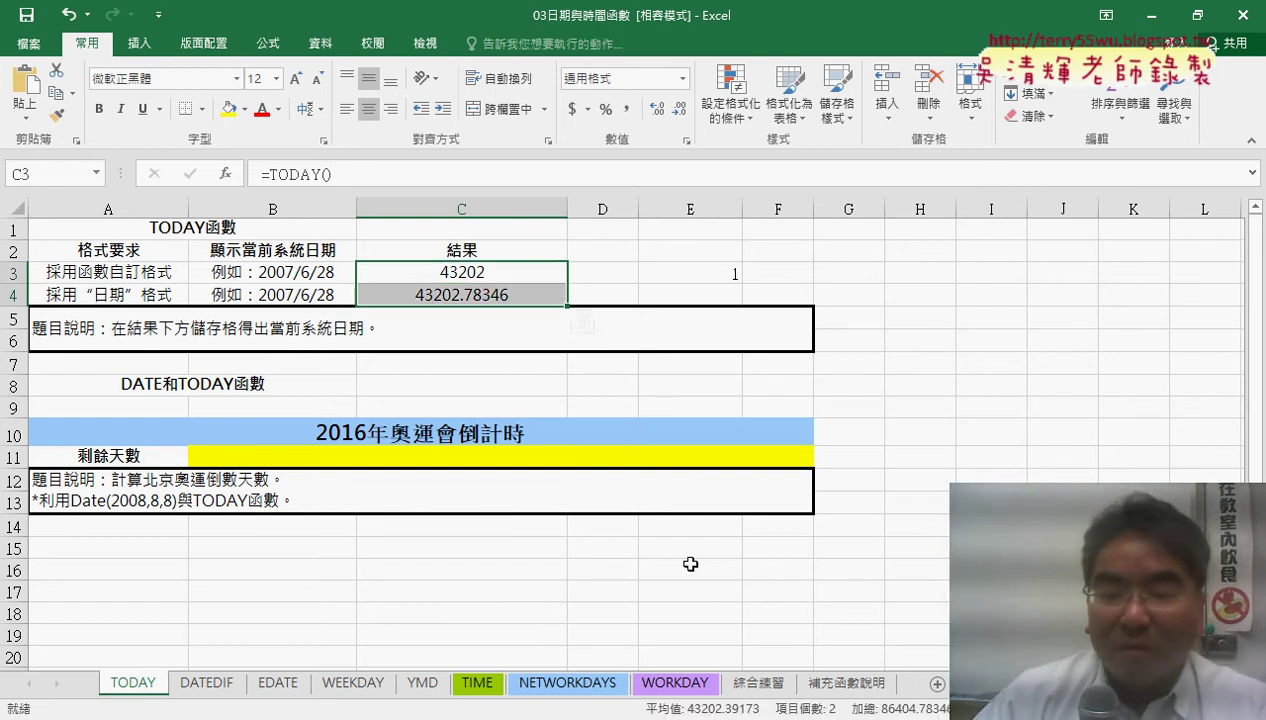
On 綜合練習, widen column A and mark A2's 2019 and ROC year 108, then return to TODAY
left_click(759, 683)
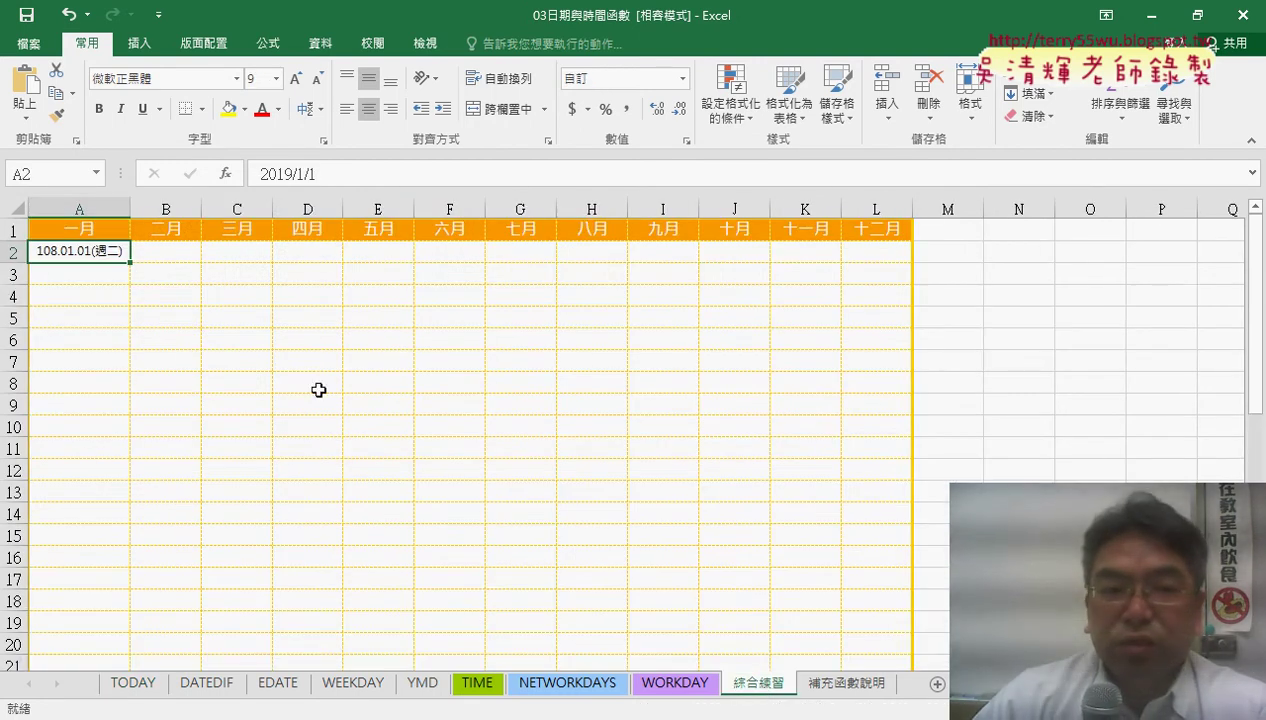
left_click_drag(132, 208, 152, 208)
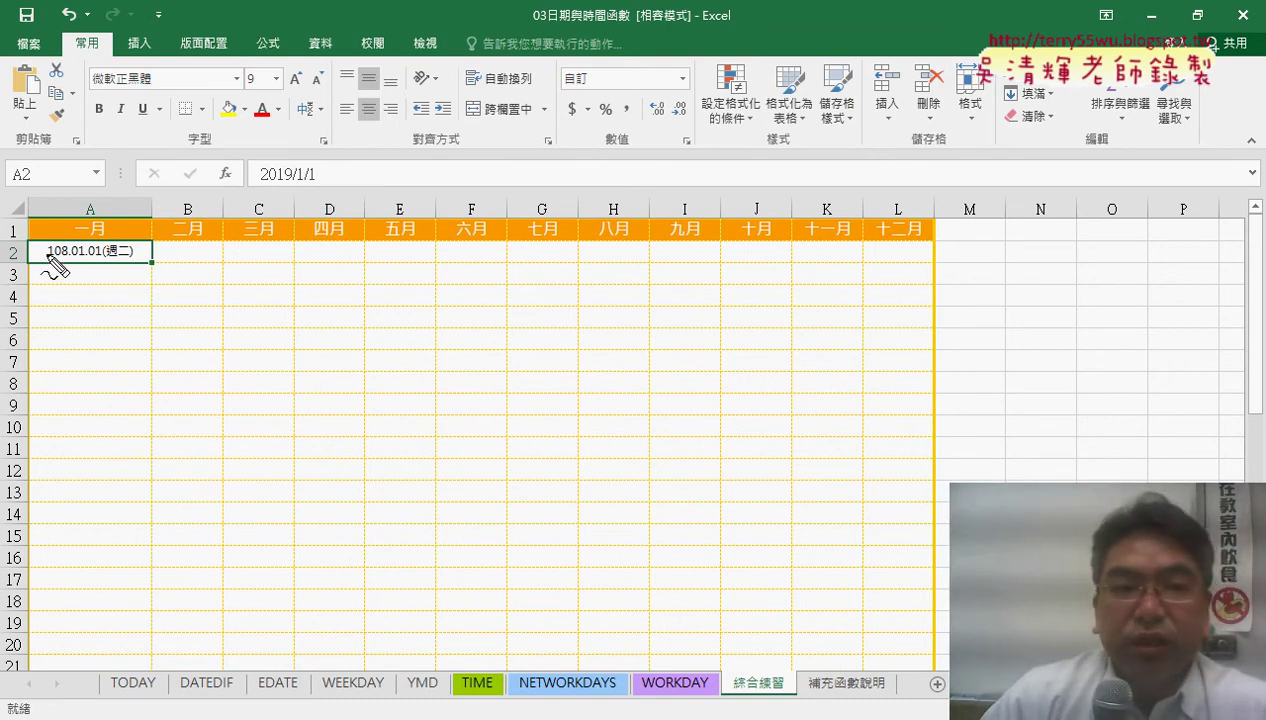
left_click_drag(264, 181, 281, 181)
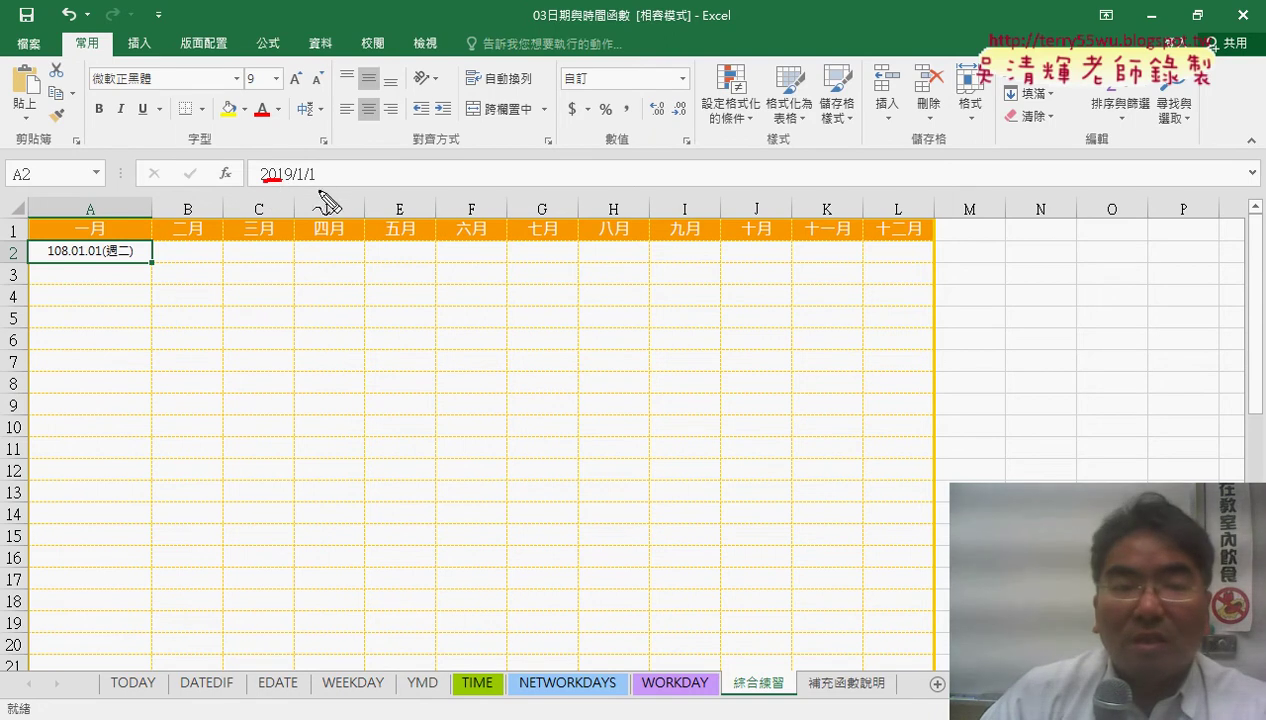
left_click_drag(49, 258, 128, 257)
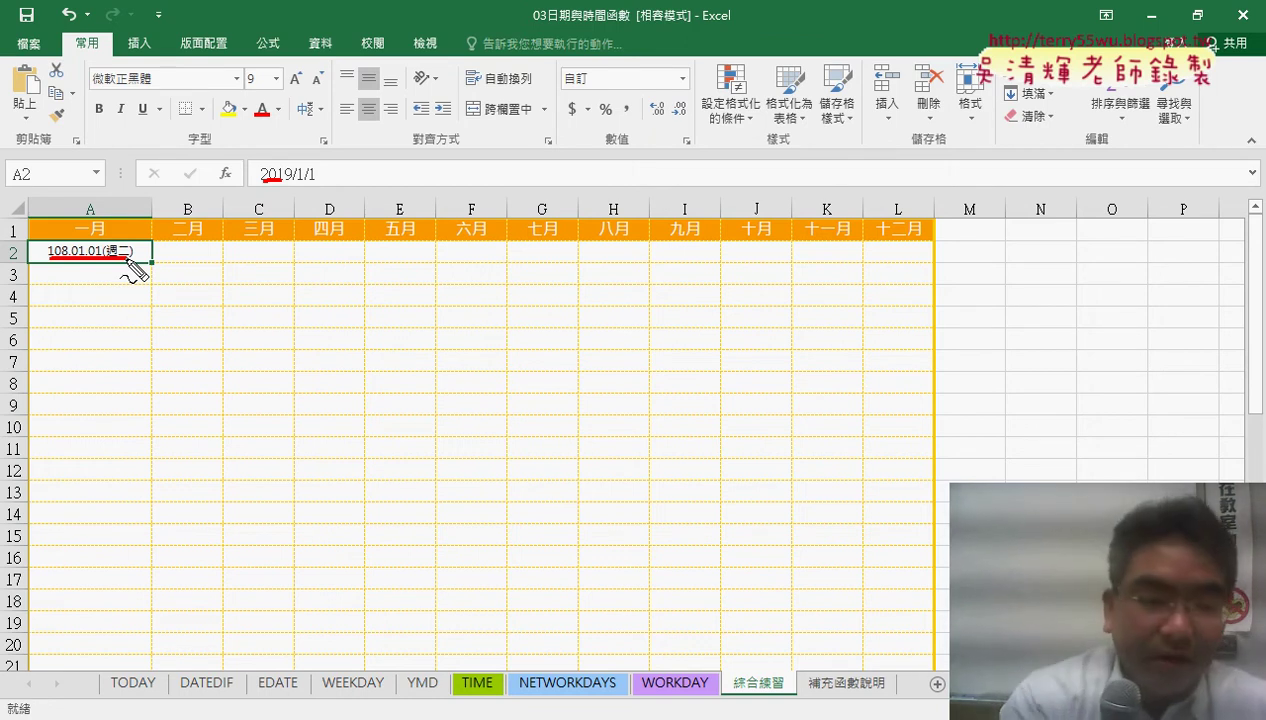
key("Escape")
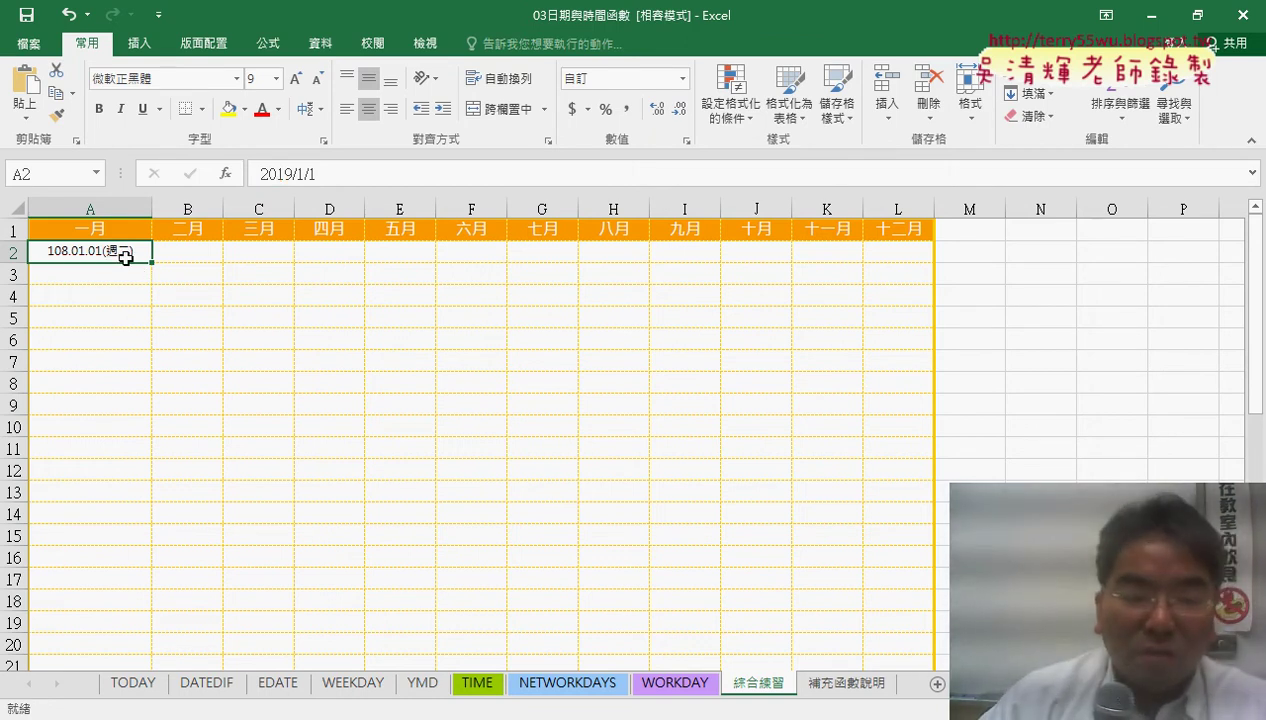
left_click(136, 683)
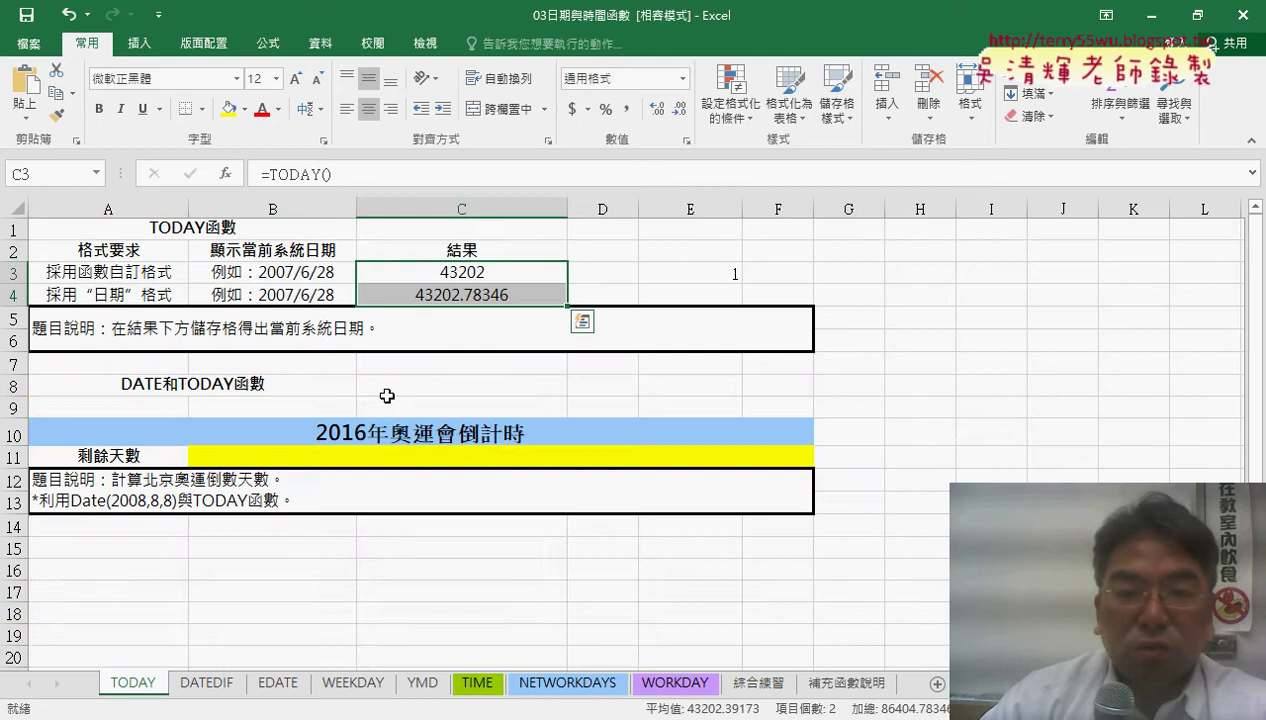
Format C3:C4 as a 中華民國曆 date in the 101/3/14 style, then switch to Custom
left_click(460, 264)
left_click(479, 295)
left_click_drag(482, 270, 479, 295)
right_click(479, 295)
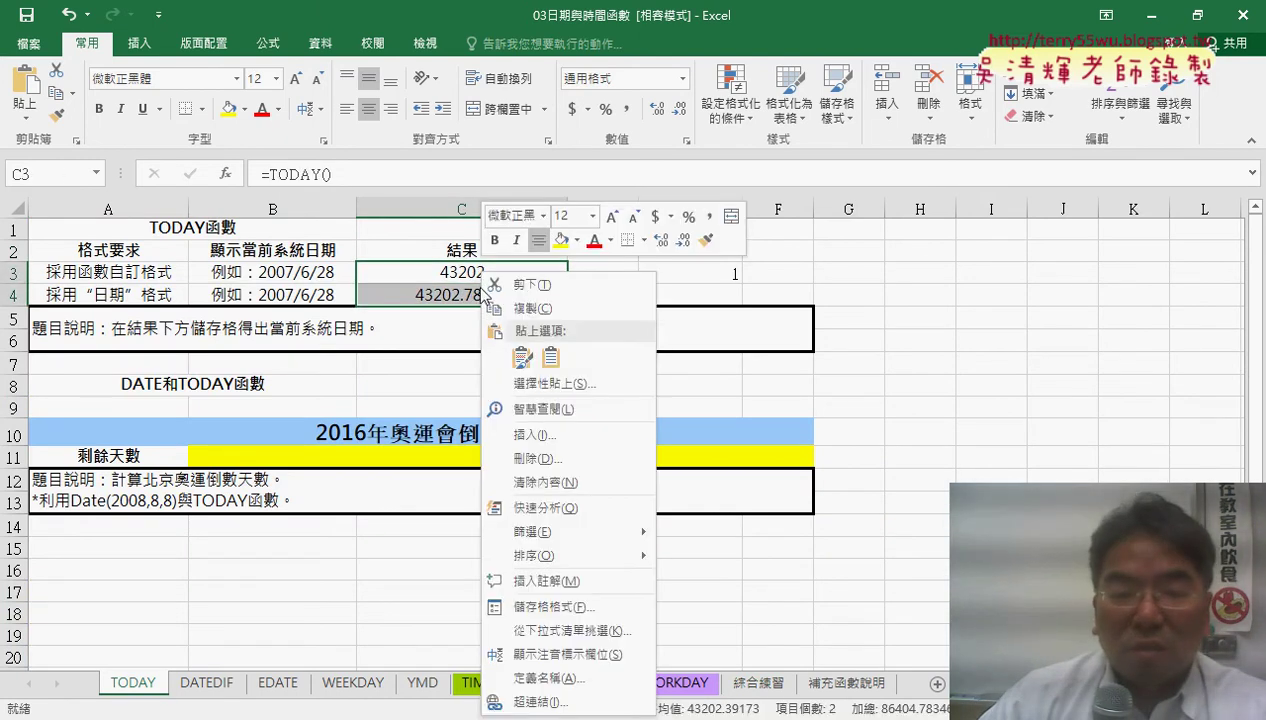
left_click(540, 578)
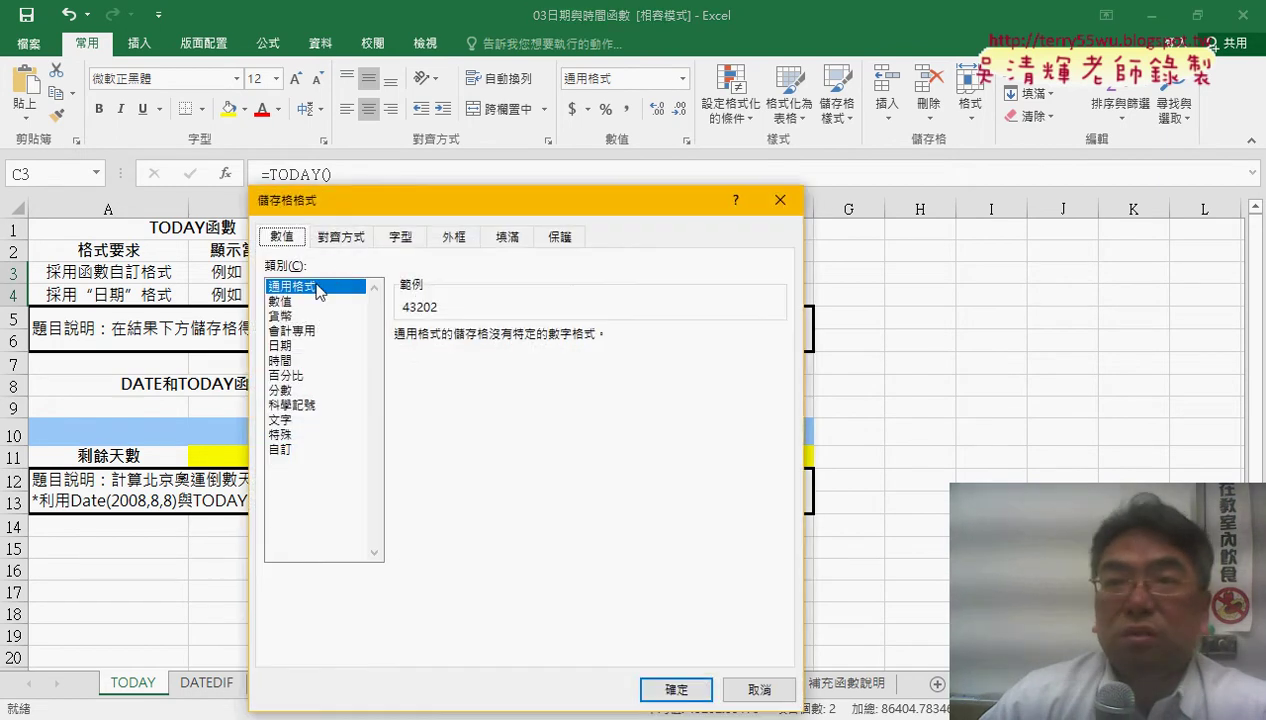
left_click_drag(446, 205, 456, 138)
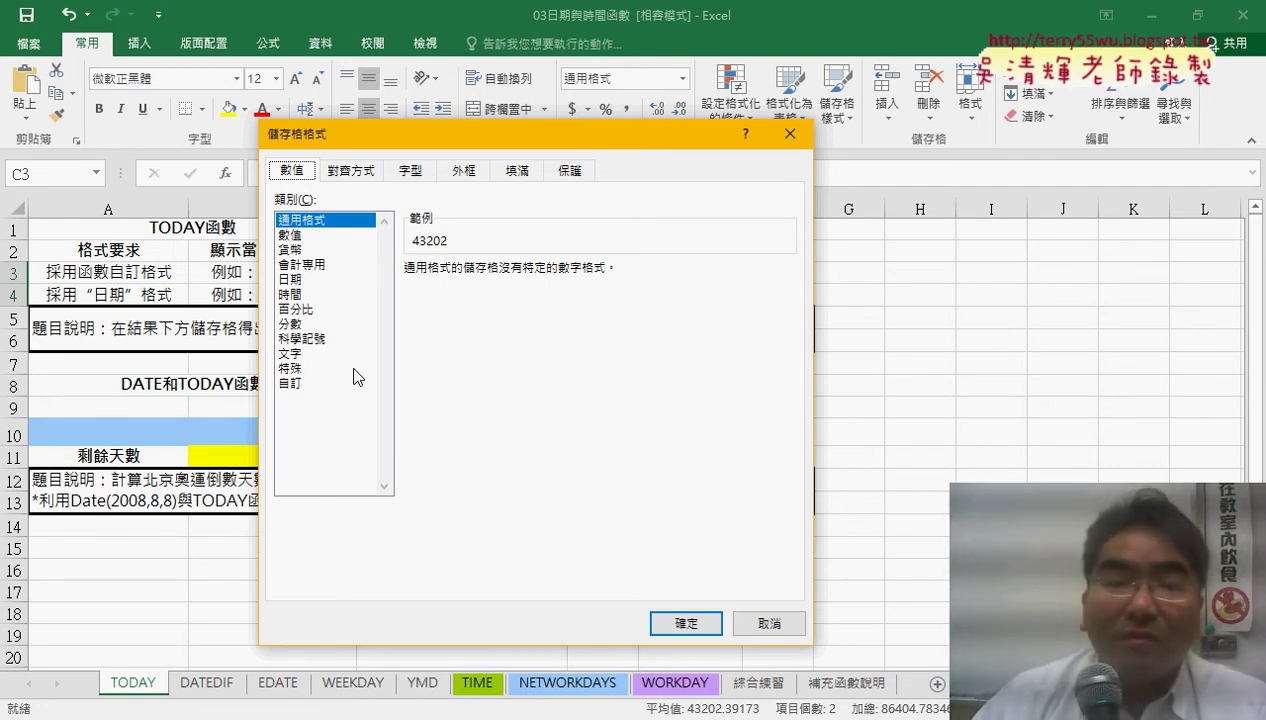
left_click(304, 281)
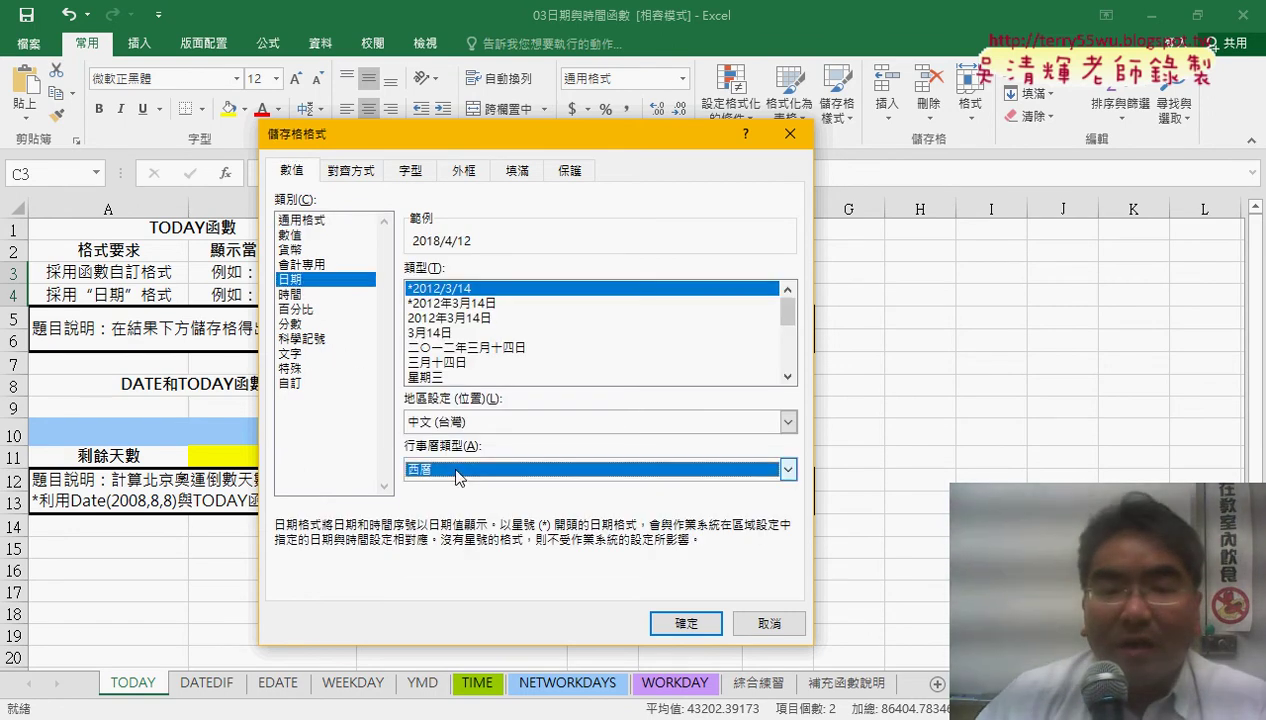
left_click(788, 469)
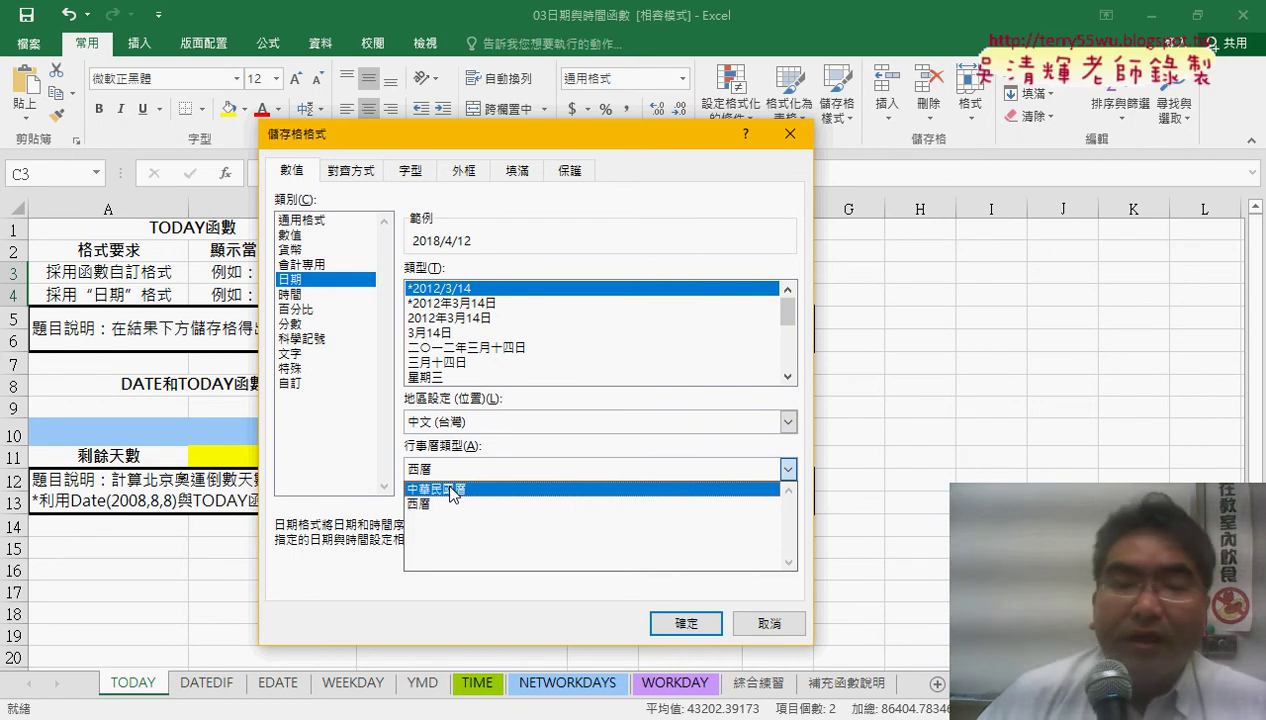
left_click(452, 490)
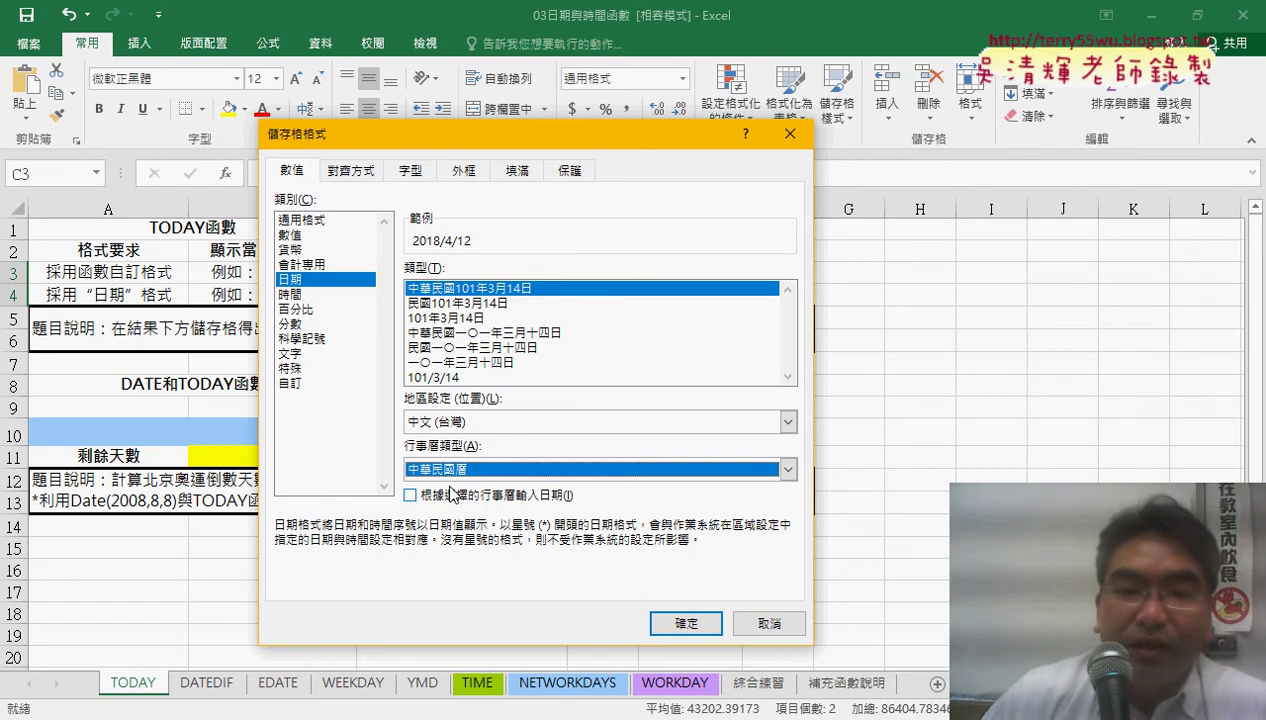
left_click(440, 378)
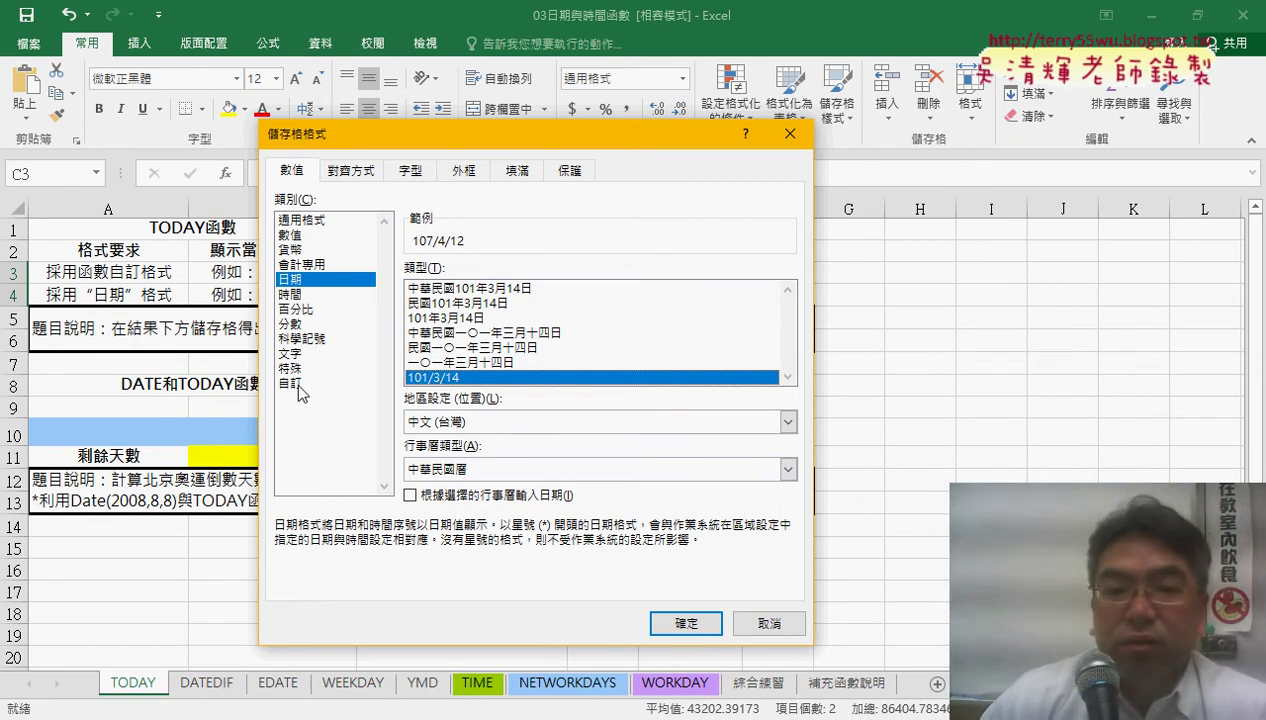
left_click(299, 386)
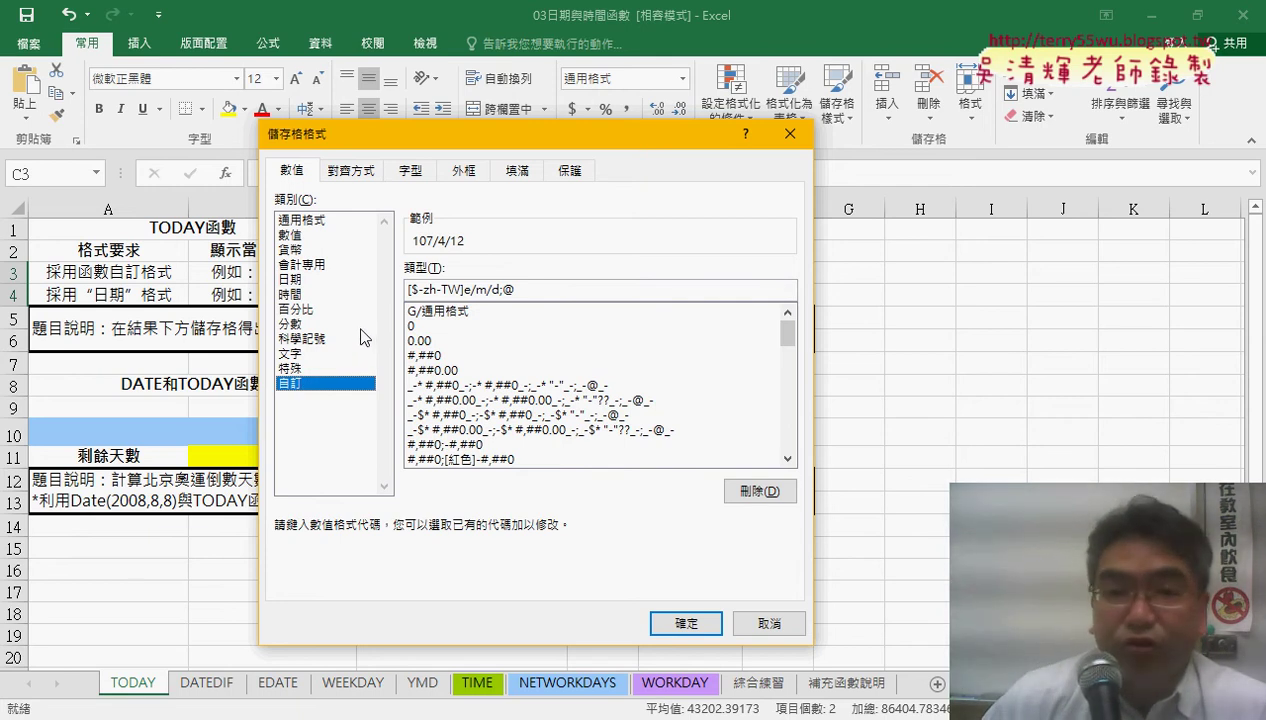
Change the format code's slashes to dots, giving [$-zh-TW]e.m.d;@ with preview 107.4.12
left_click_drag(555, 145, 617, 103)
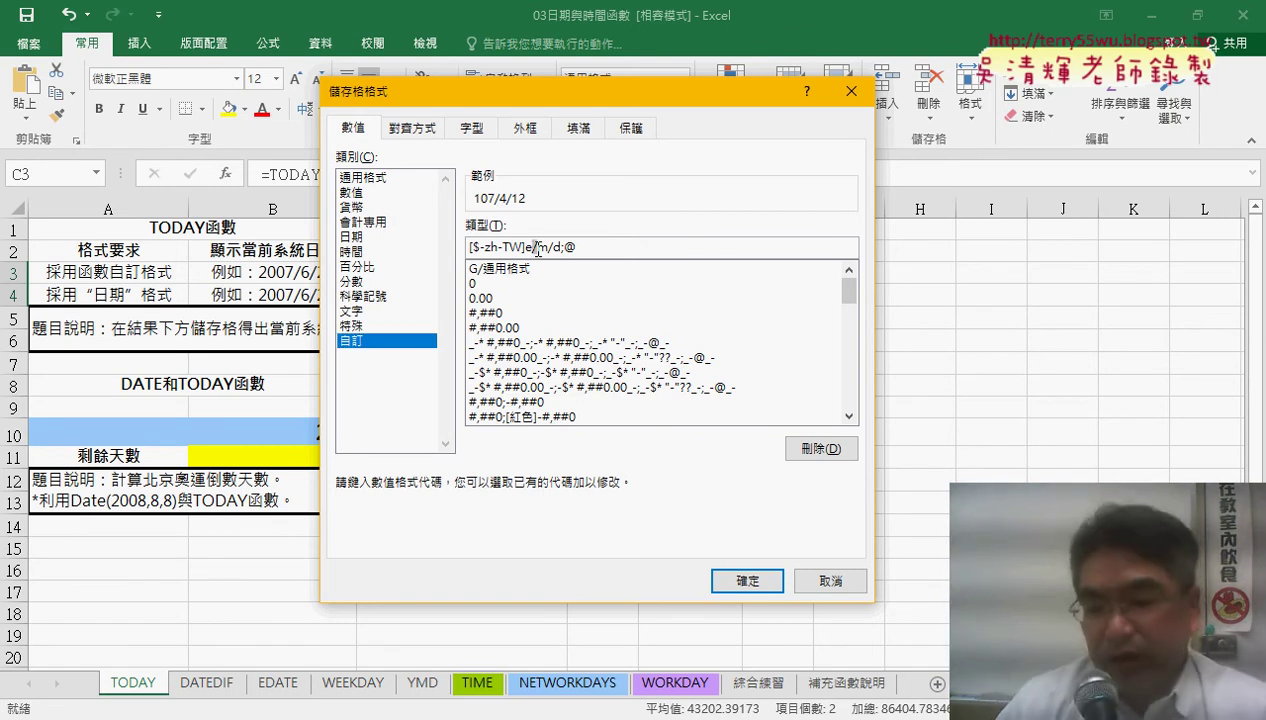
left_click(537, 247)
key("BackSpace")
type(".")
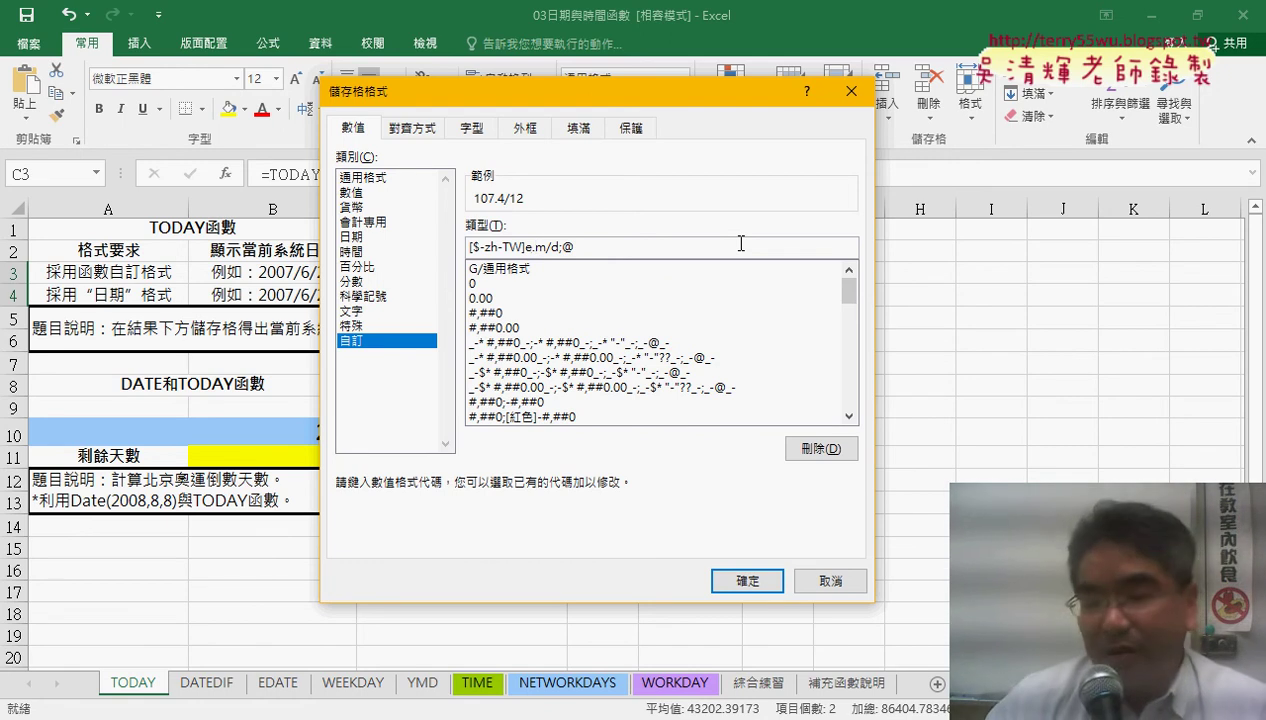
key("BackSpace")
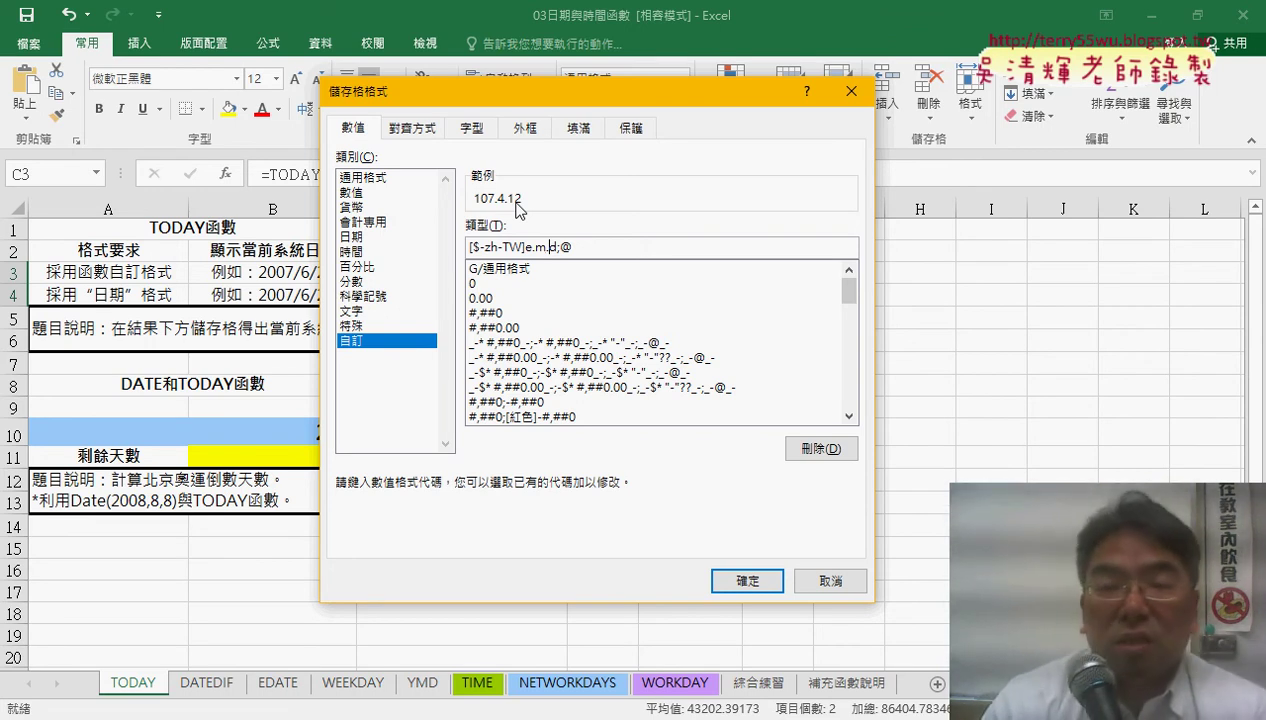
type(".")
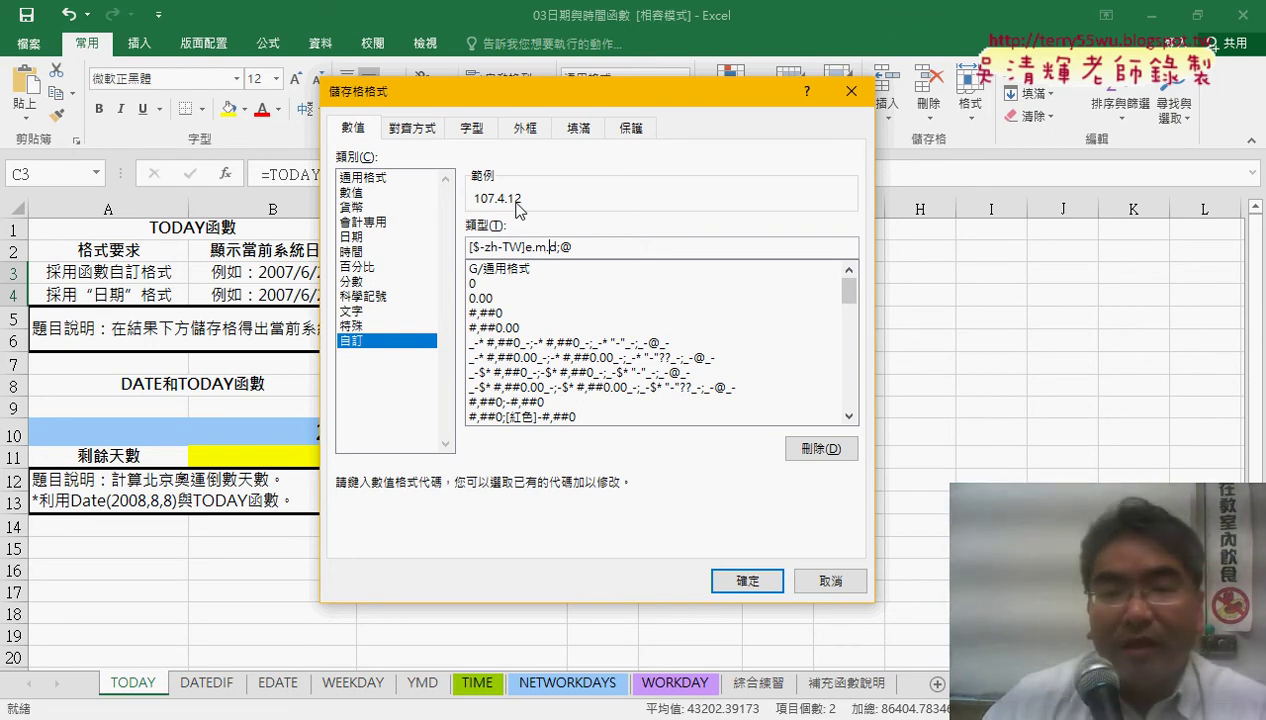
type("0")
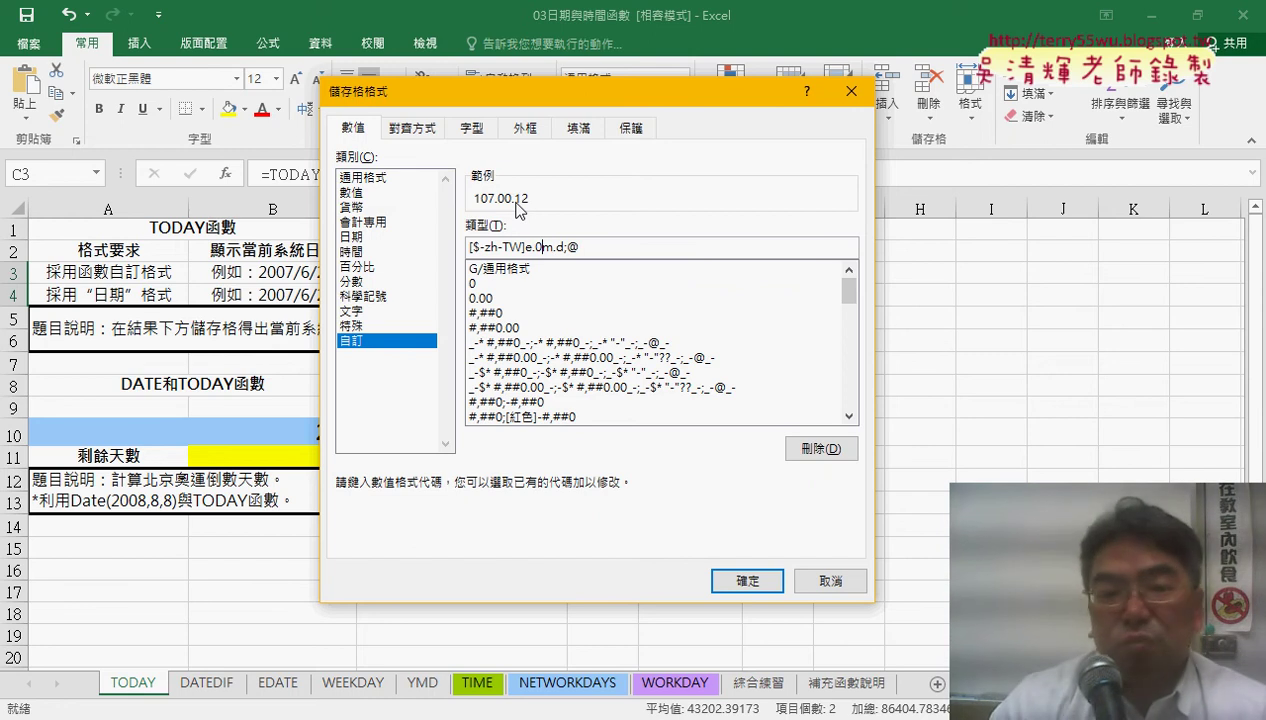
key("BackSpace")
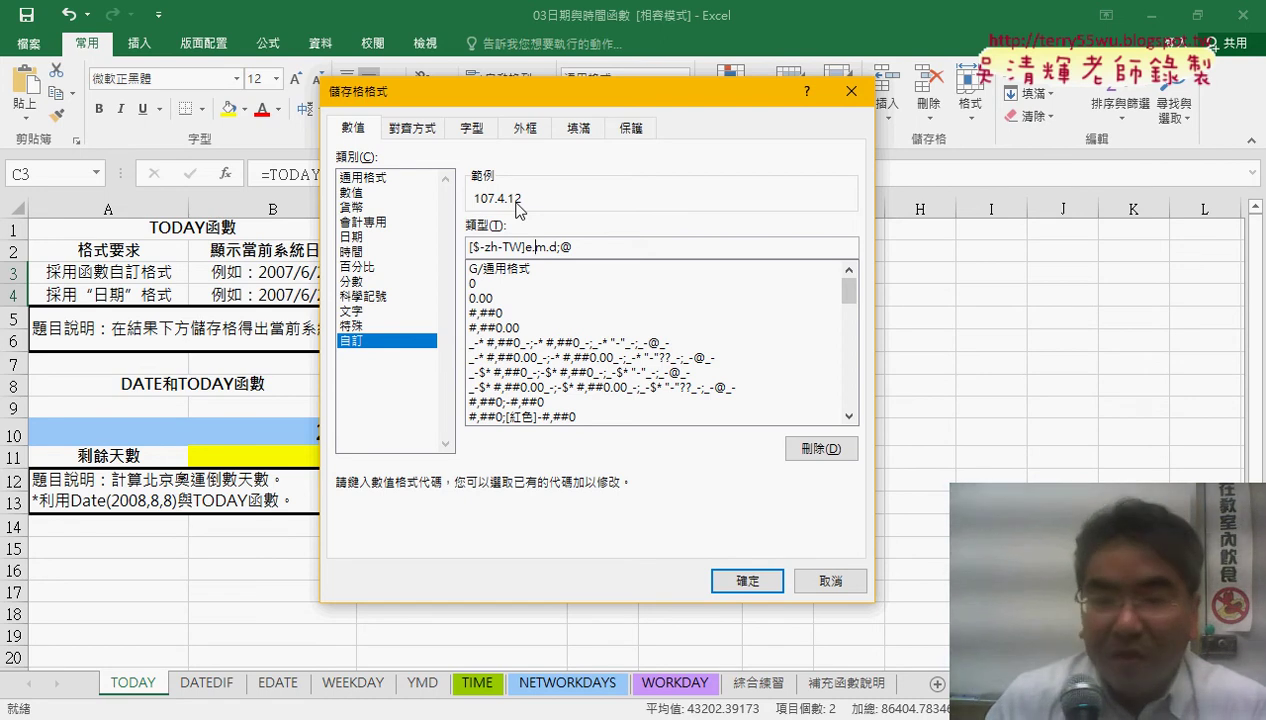
Edit the format code to [$-zh-TW]e.mm.dd(aaa);@, using the short weekday (aaa) rather than aaaa
type("m.")
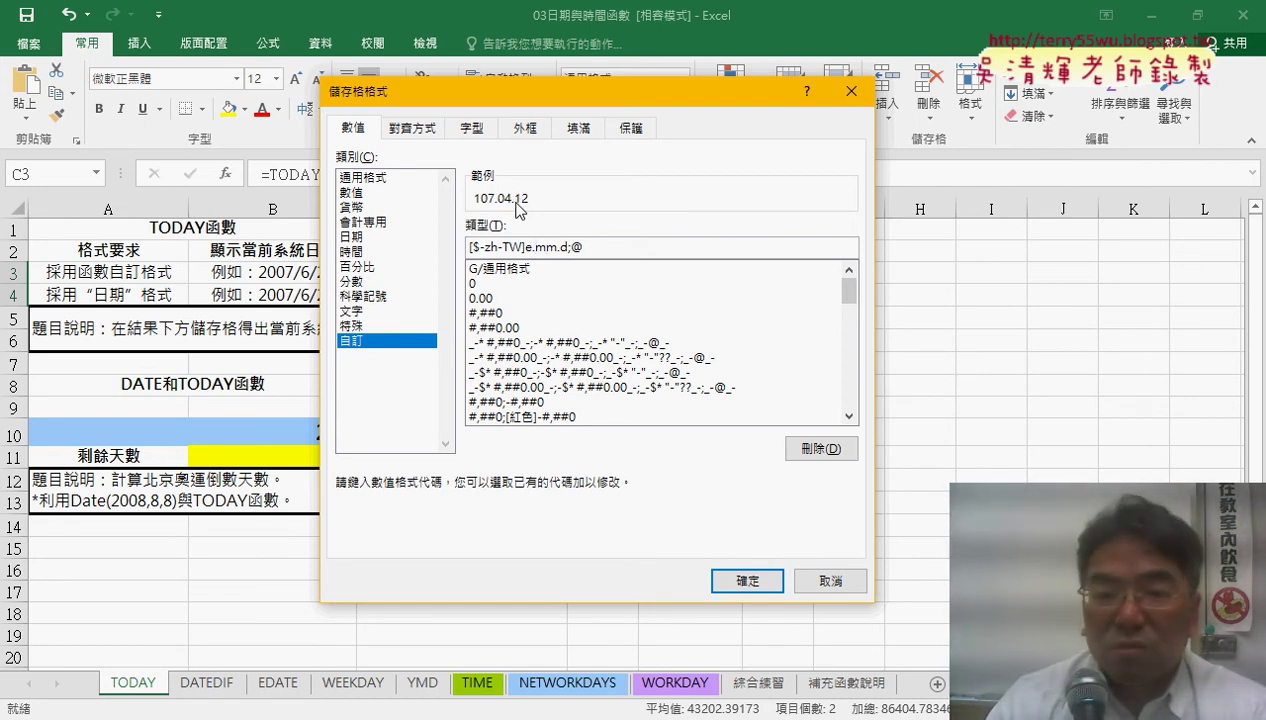
type("d(")
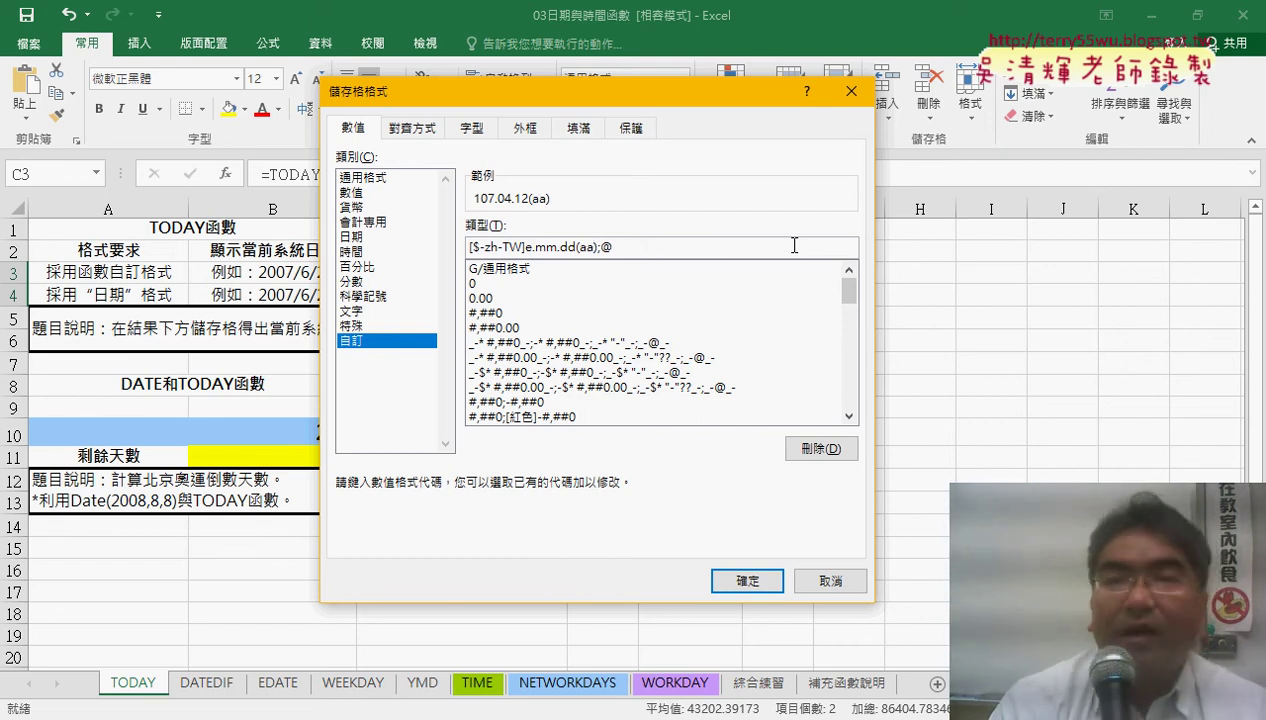
type("a")
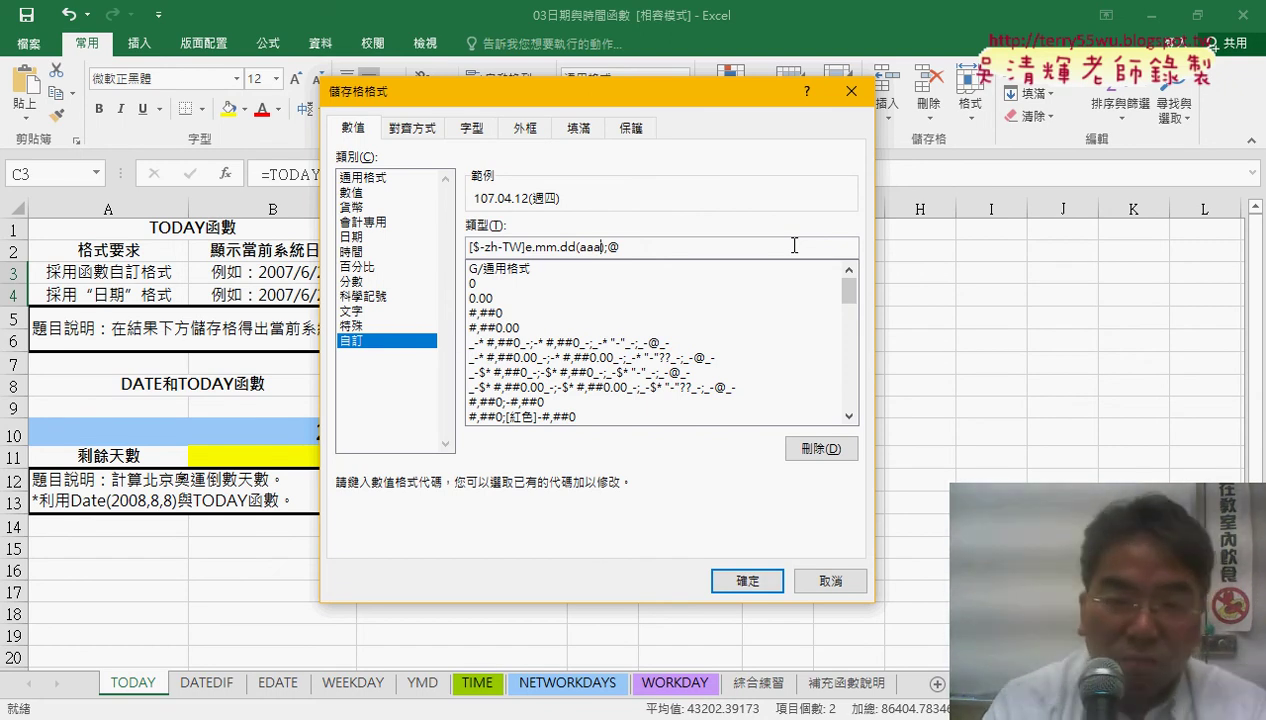
type("a")
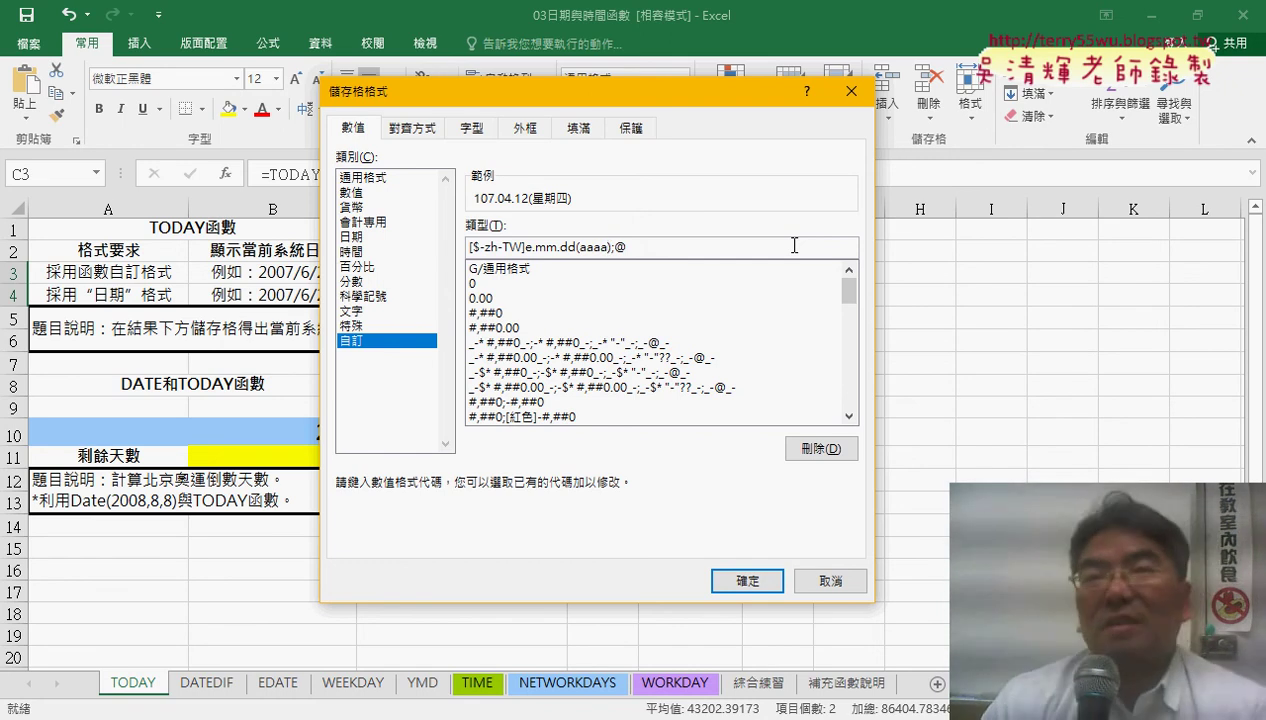
key("BackSpace")
type("a")
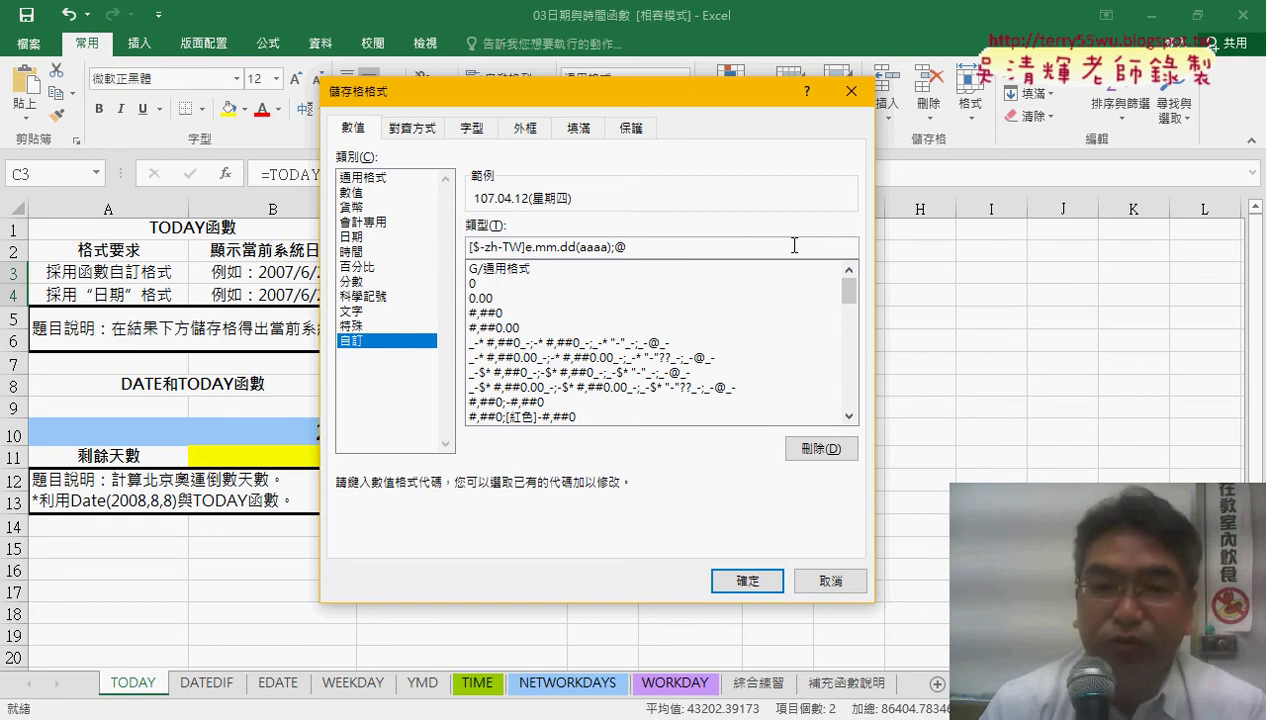
key("BackSpace")
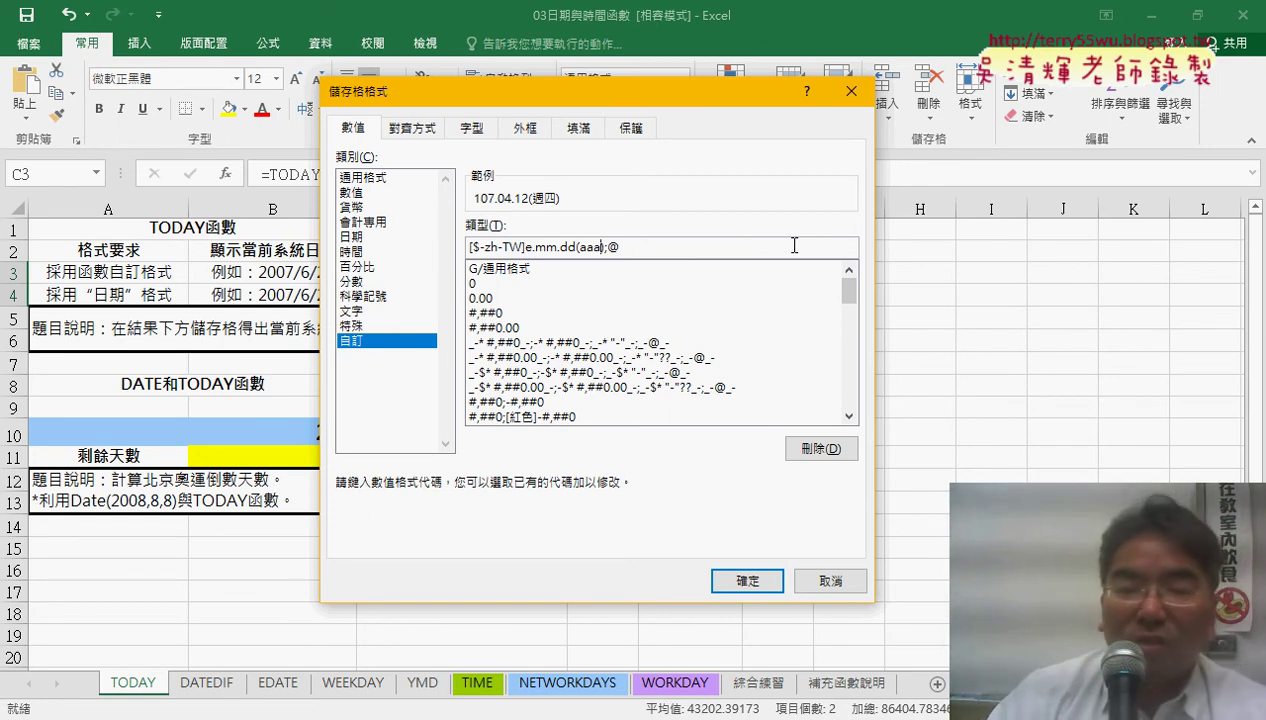
Confirm the Format Cells dialog so C3 and C4 show 107.04.12(週四)
left_click(737, 582)
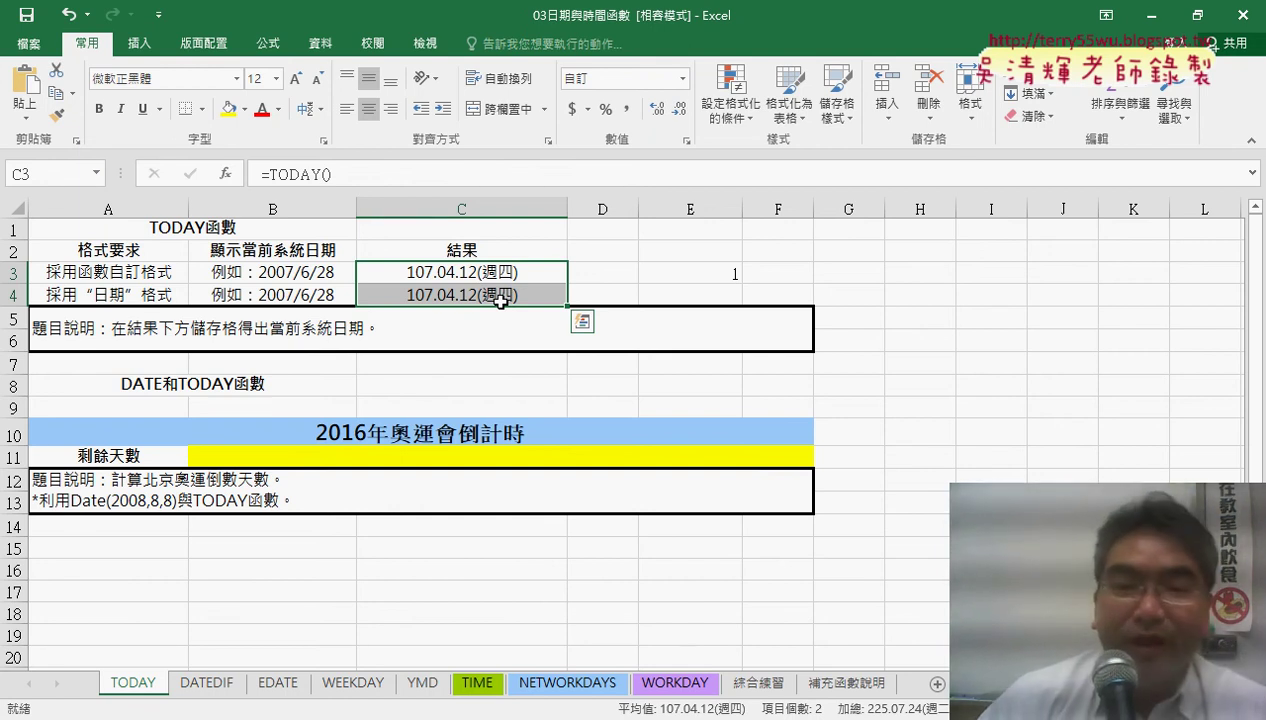
right_click(506, 274)
left_click(545, 357)
left_click(475, 268)
right_click(511, 270)
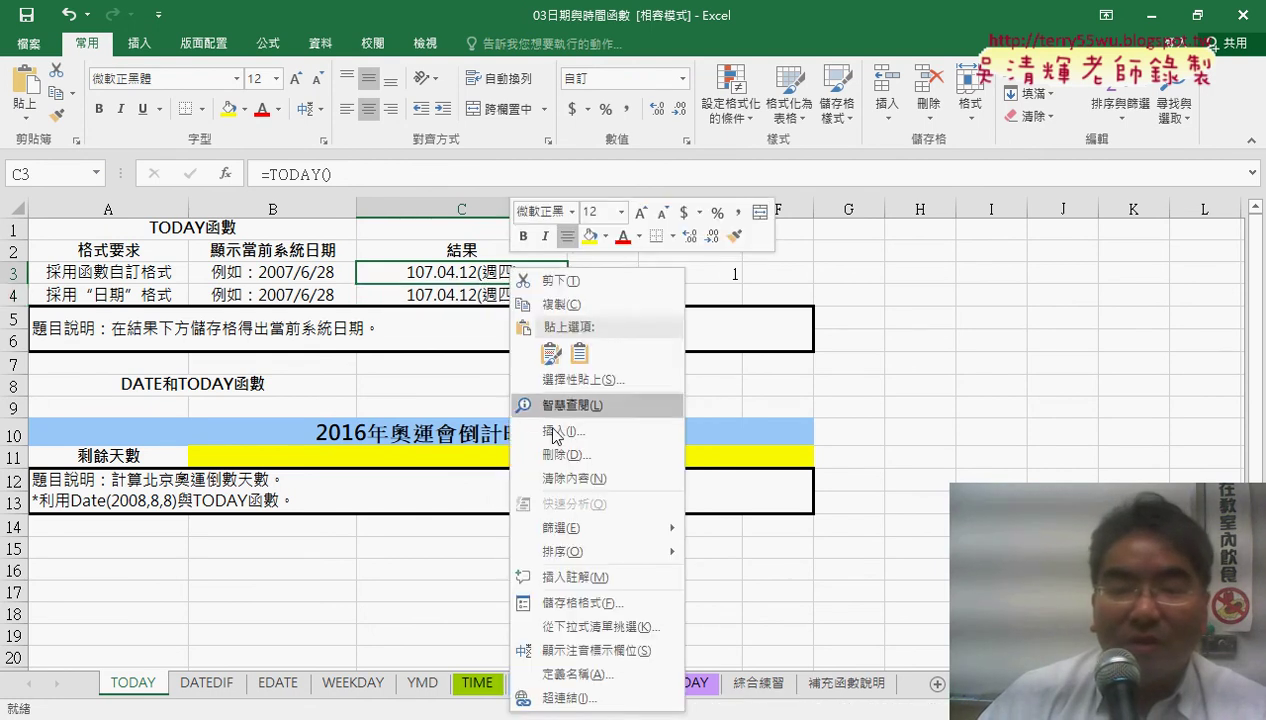
left_click(574, 603)
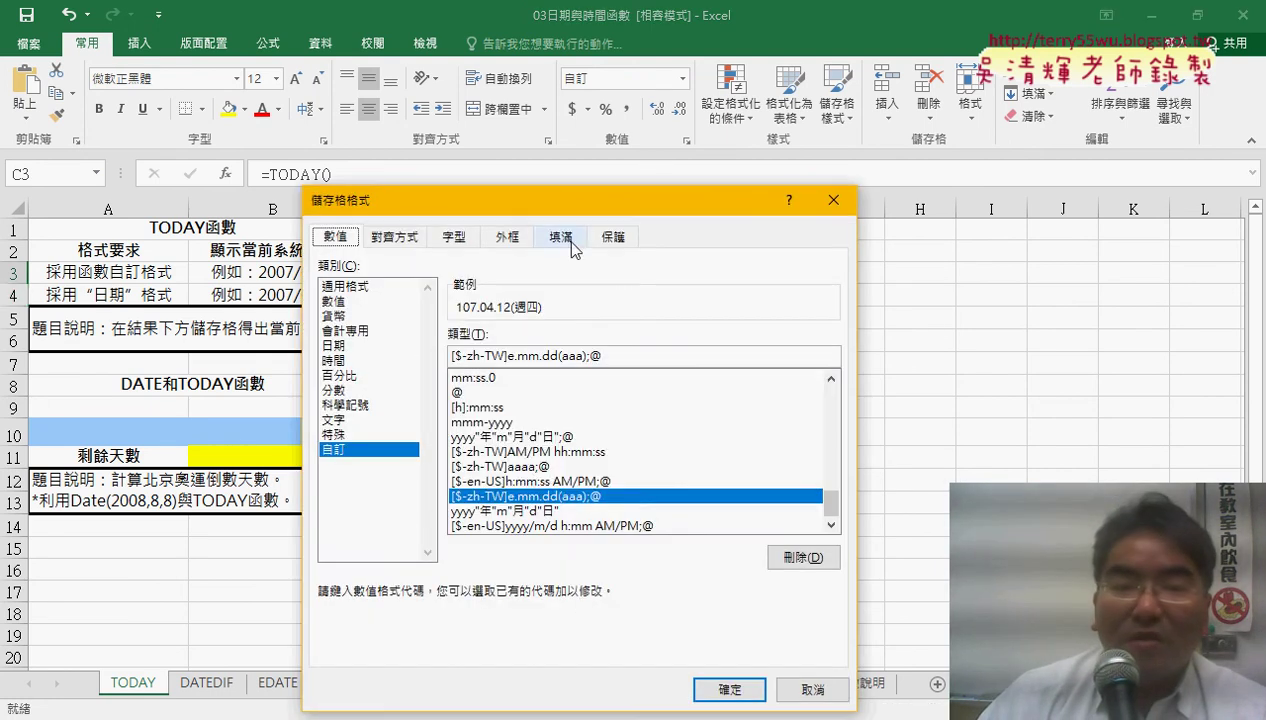
left_click_drag(576, 201, 723, 61)
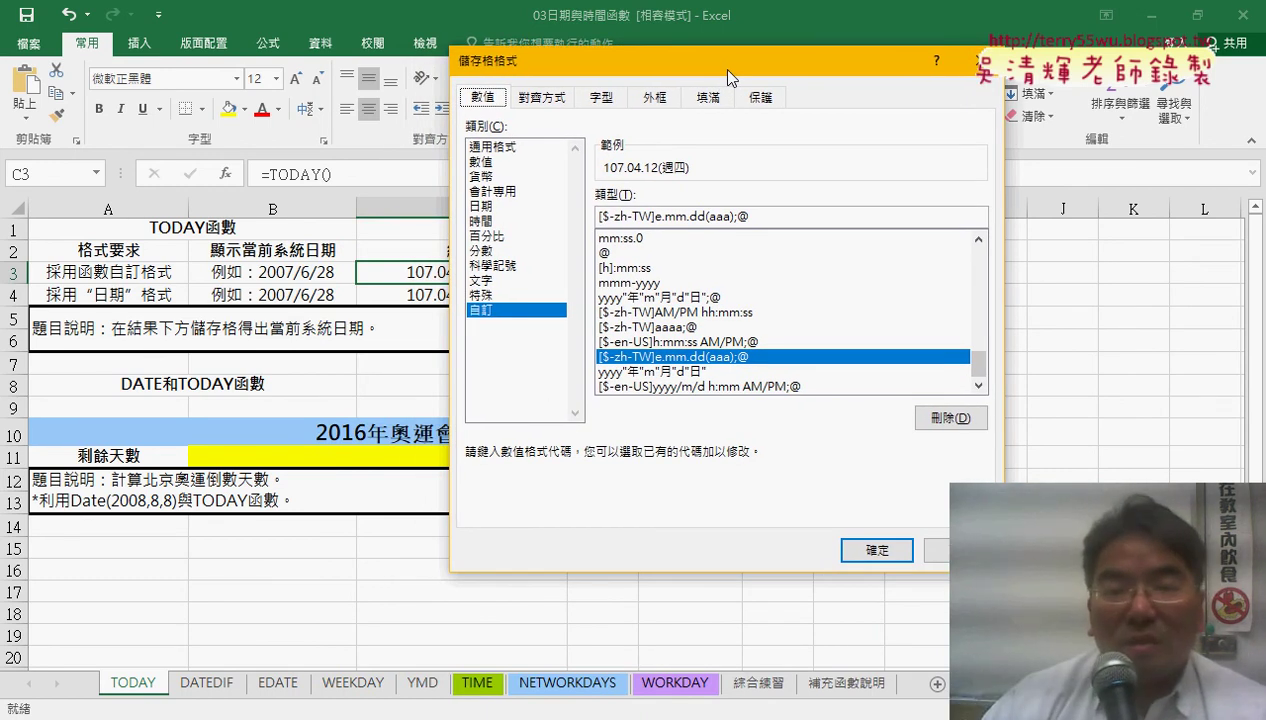
left_click(500, 207)
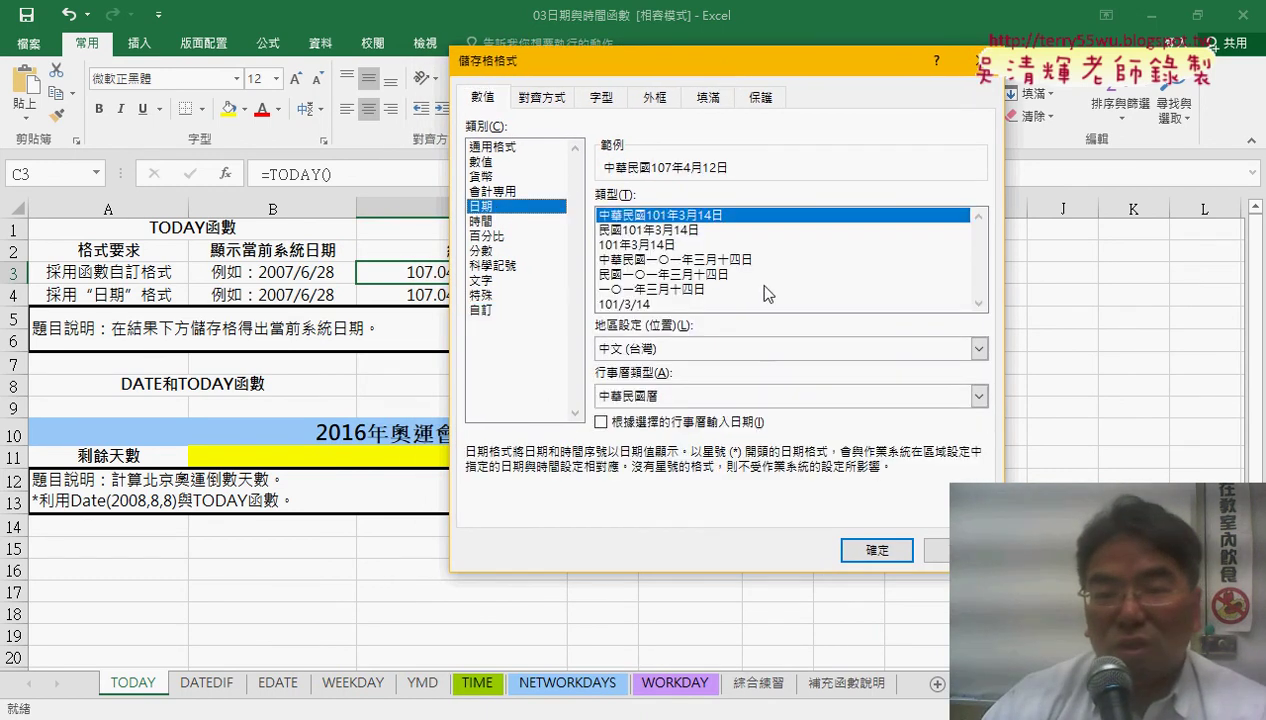
left_click(668, 396)
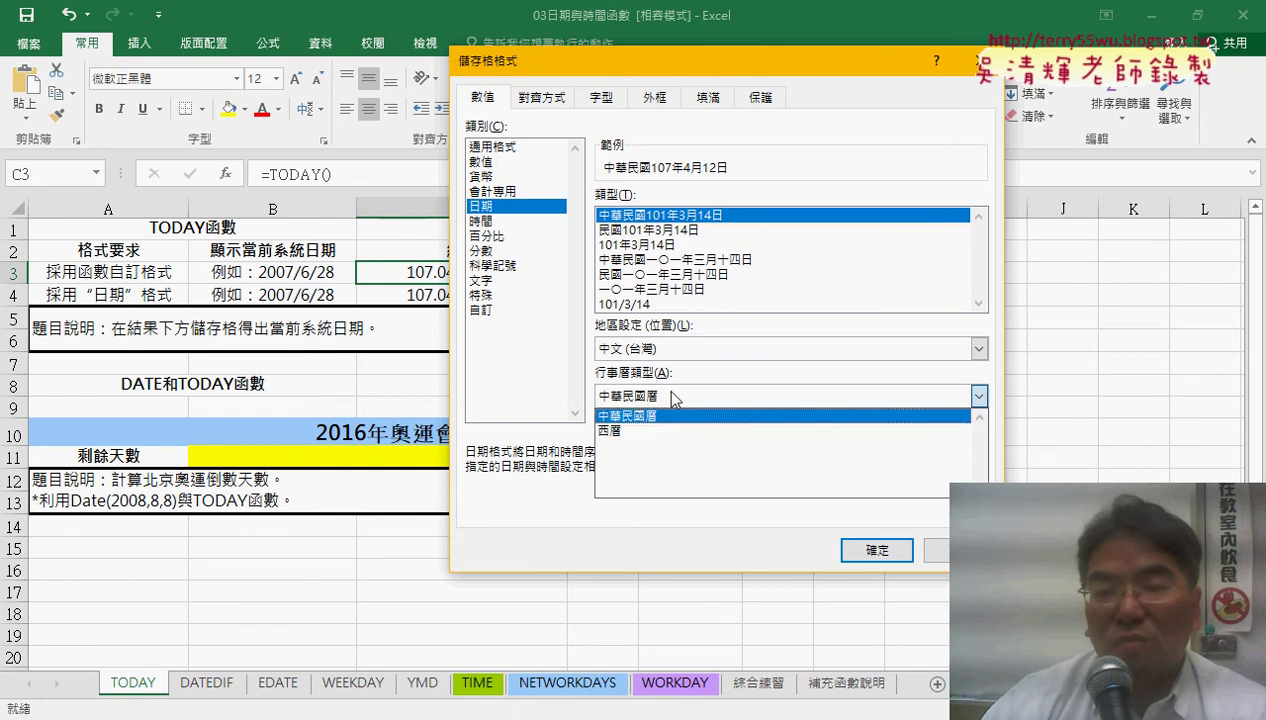
left_click(641, 438)
scroll(970, 305, "down", 1)
left_click(632, 274)
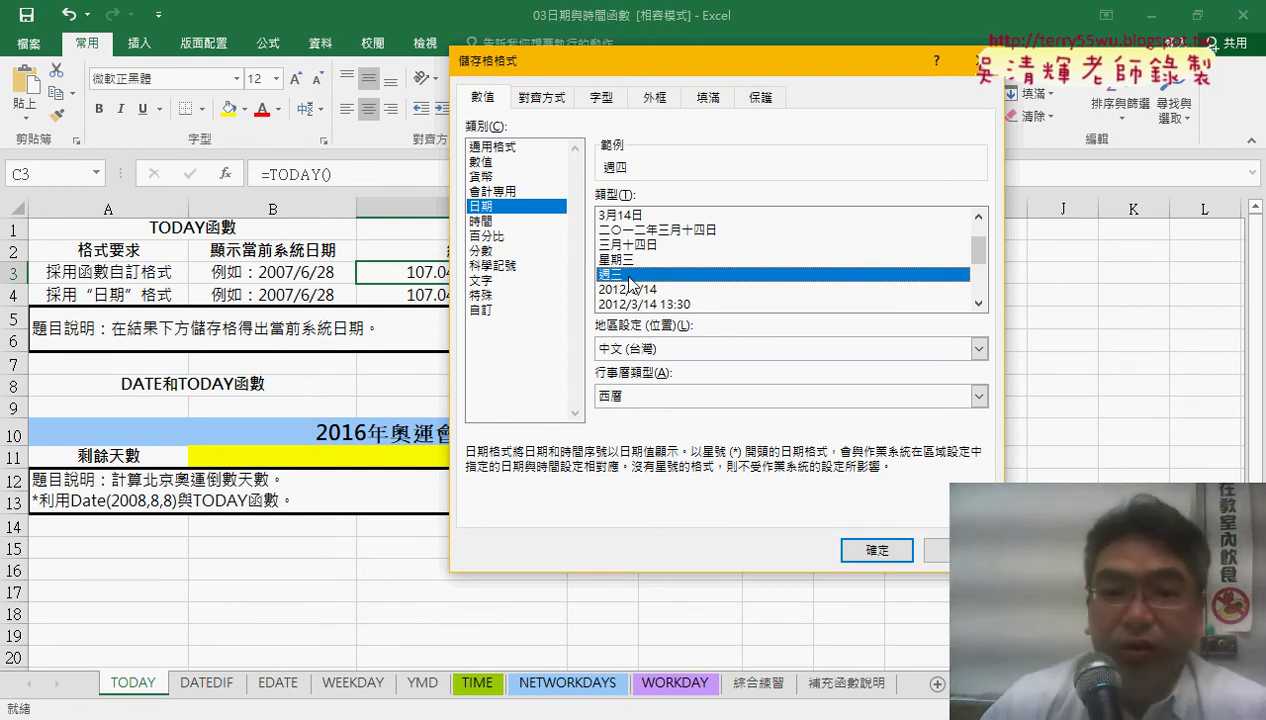
left_click(480, 311)
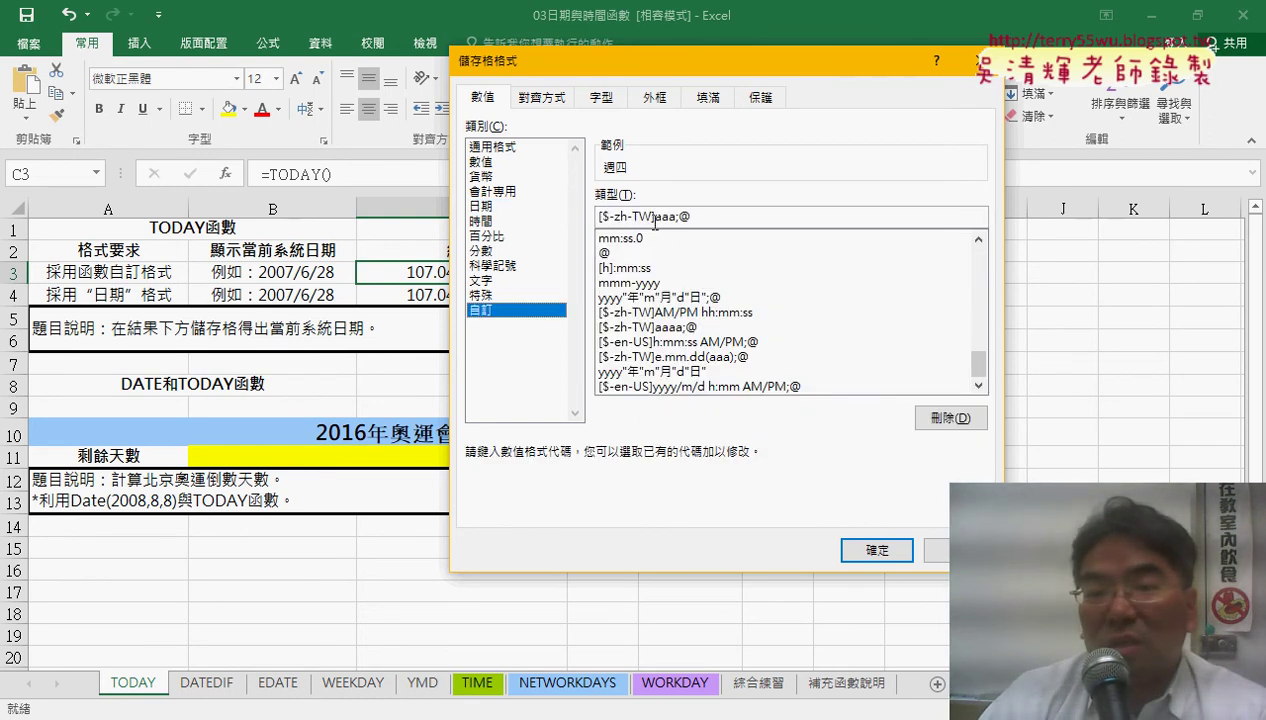
left_click_drag(656, 217, 675, 219)
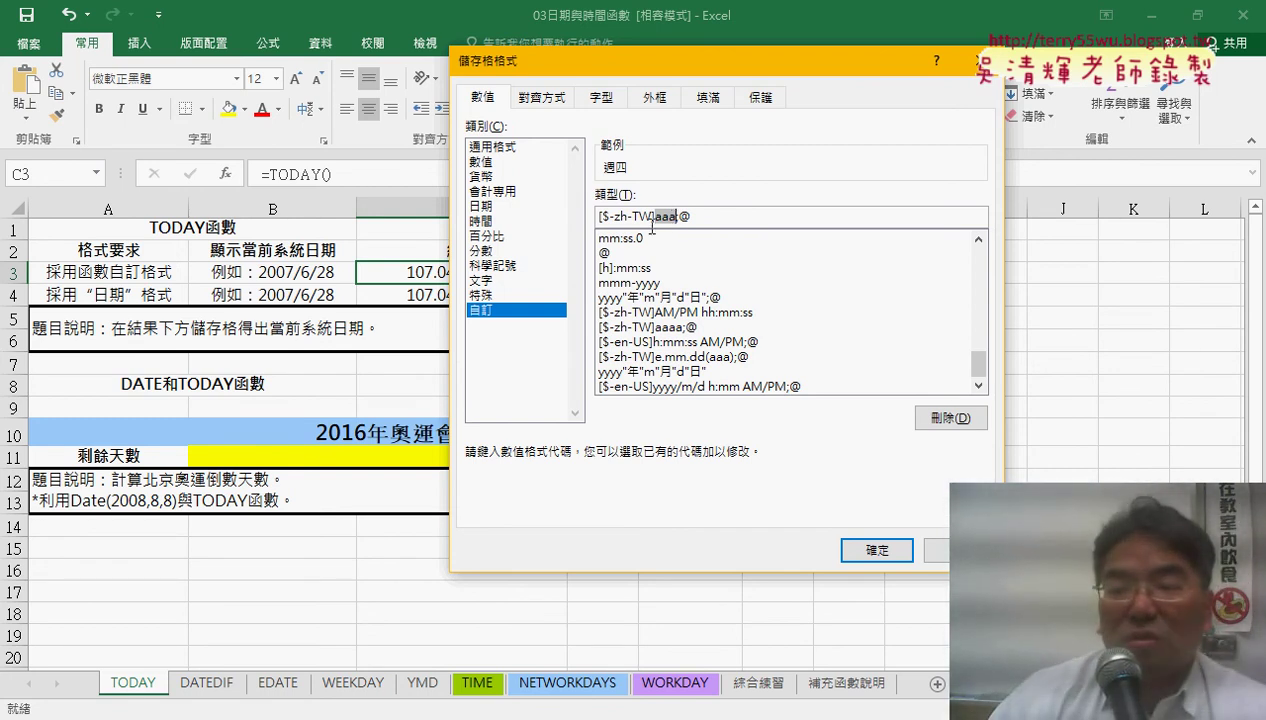
left_click(877, 550)
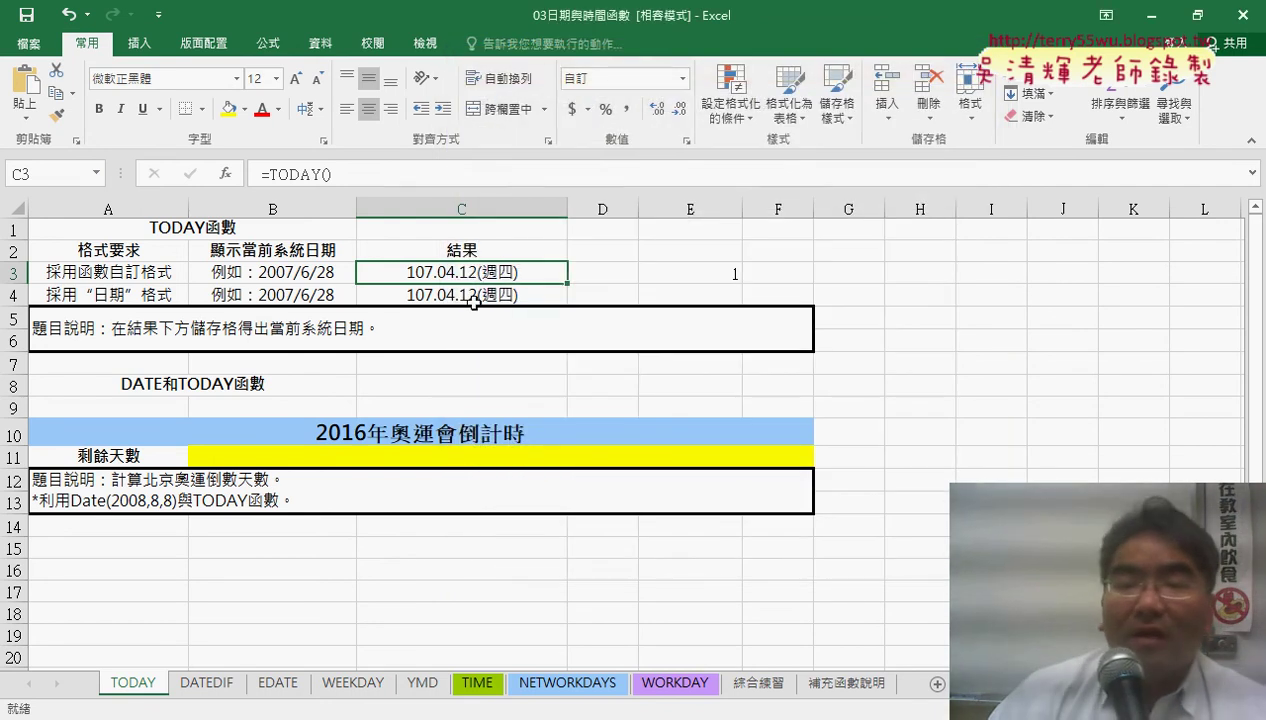
Delete the stray value 1 from cell E3, leaving the C3 and C4 dates unchanged
left_click(722, 273)
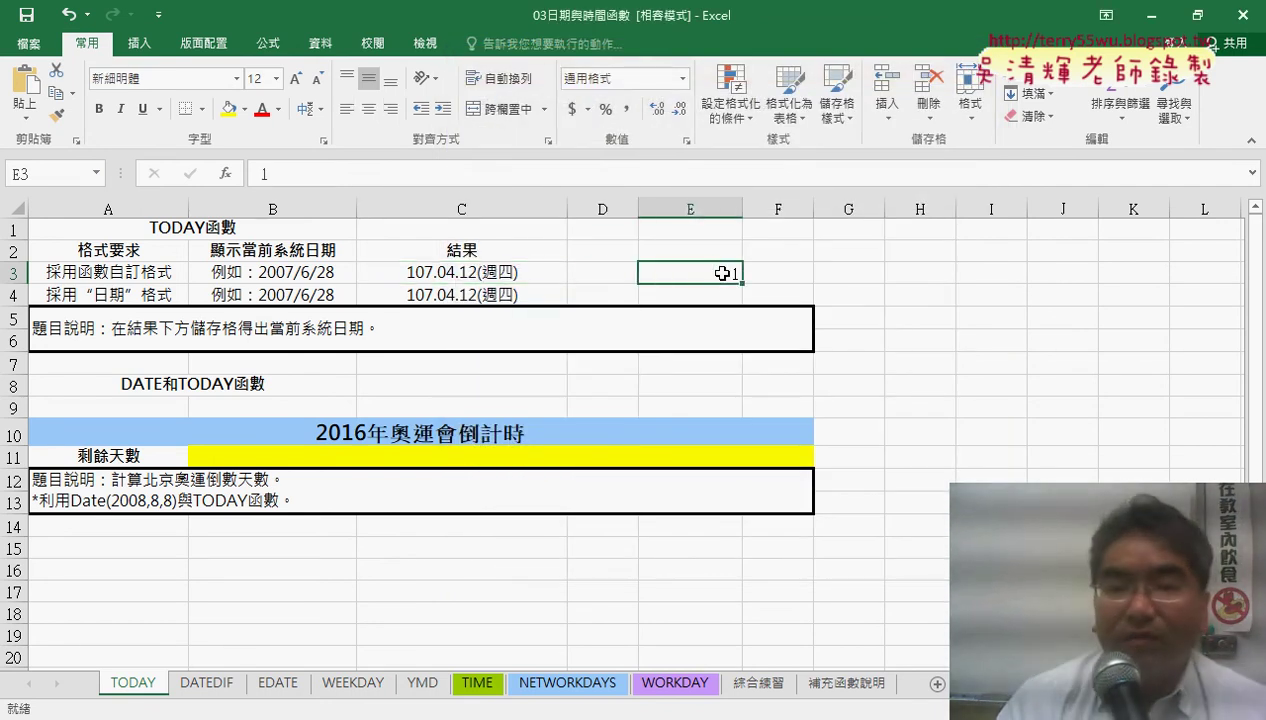
key("Delete")
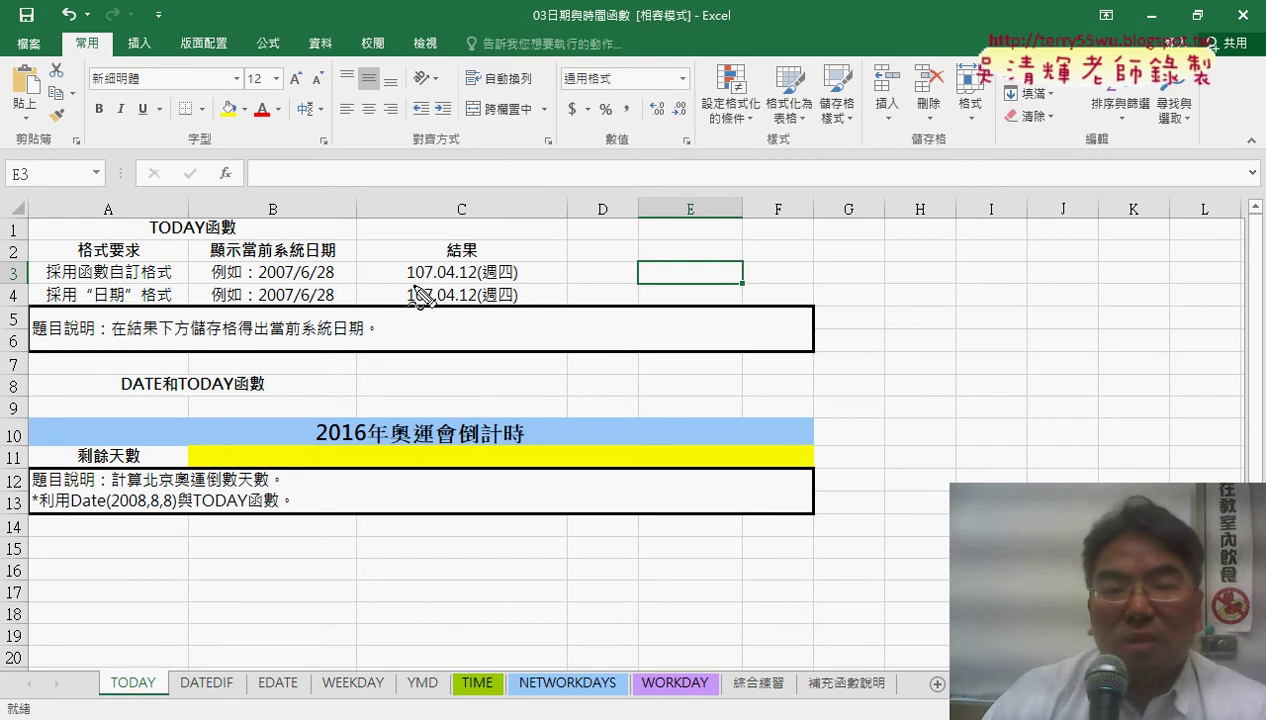
left_click_drag(408, 283, 517, 282)
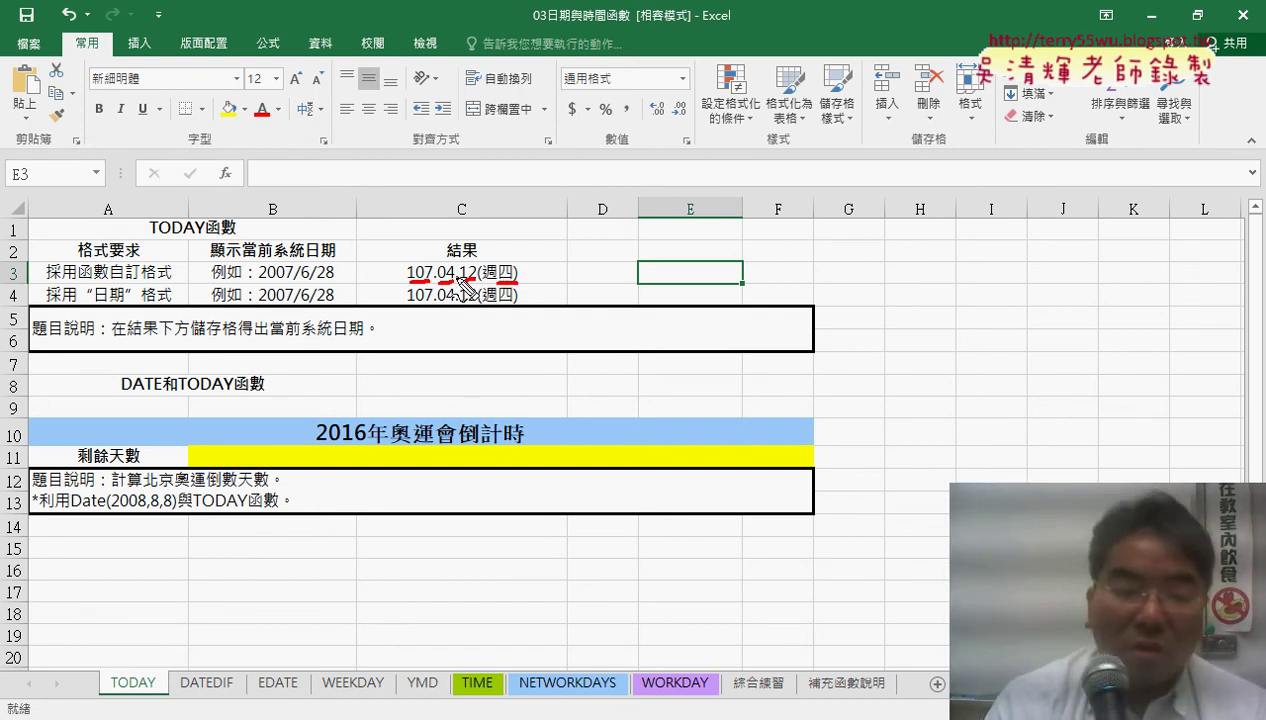
key("Escape")
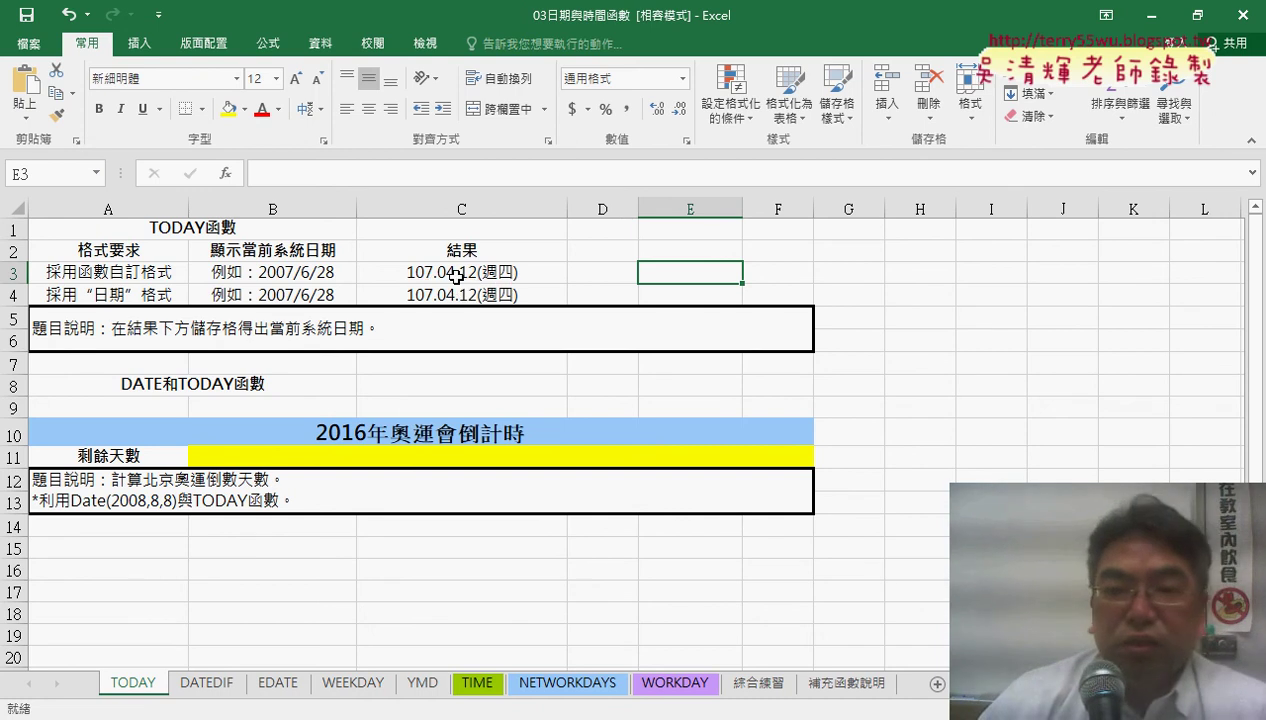
left_click(699, 253)
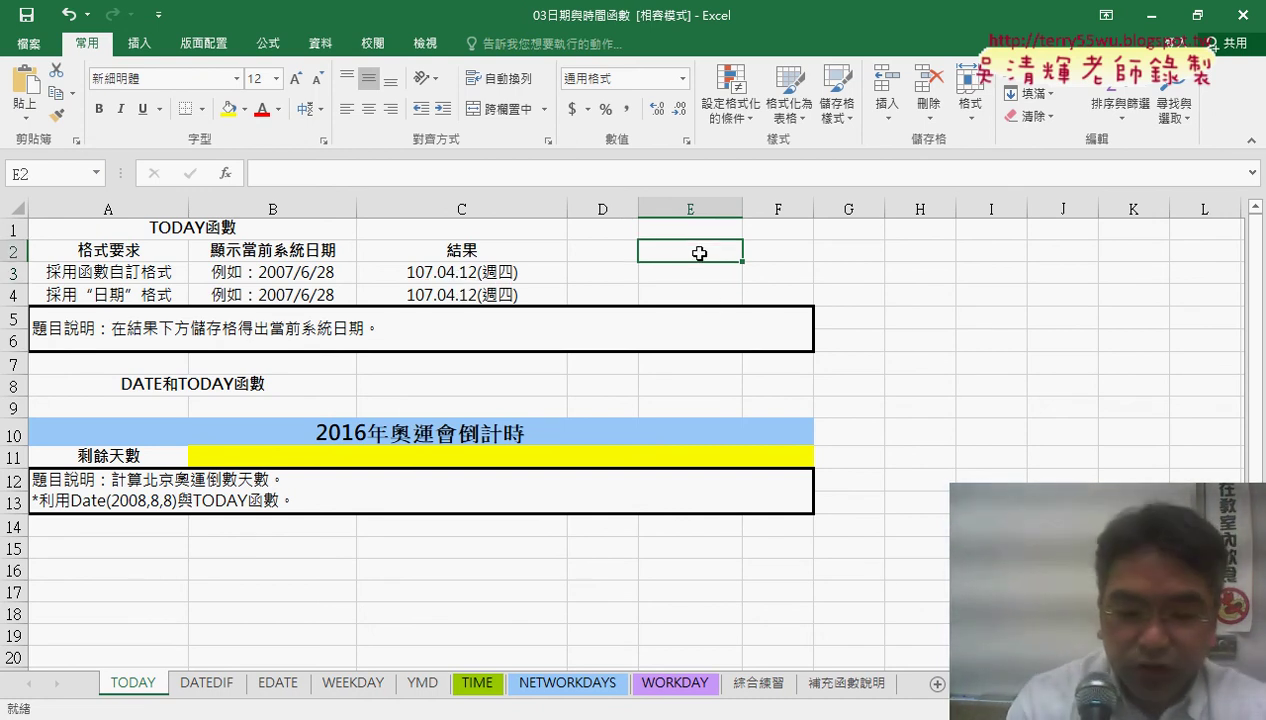
Enter the headers 年, 月, 日 and 周 in cells E2, F2, G2 and H2
type("年")
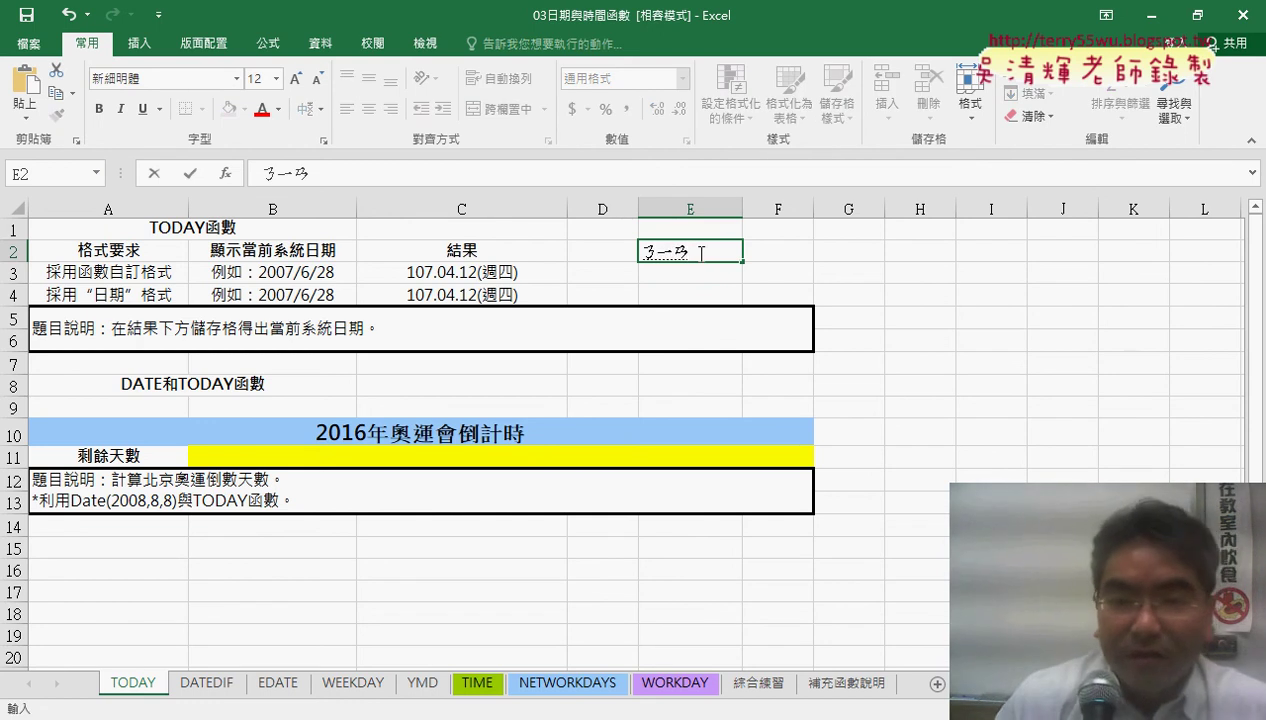
key("Tab")
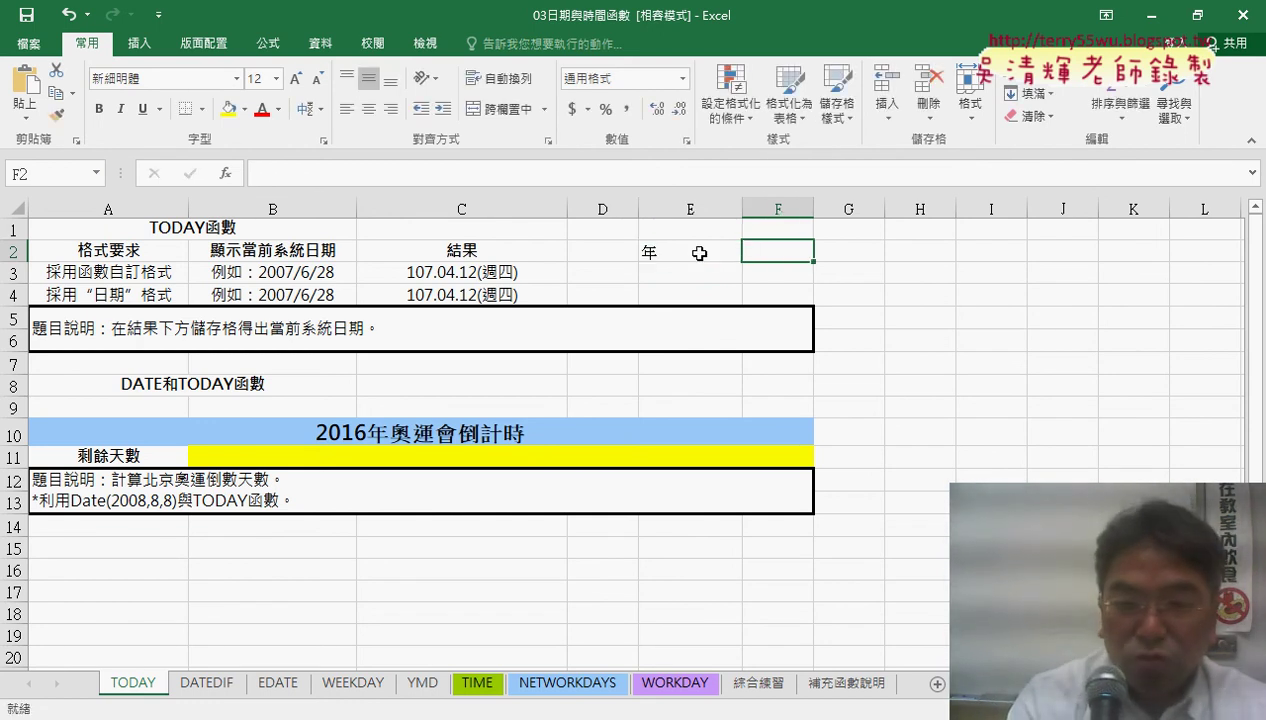
type("ㄩㄝ")
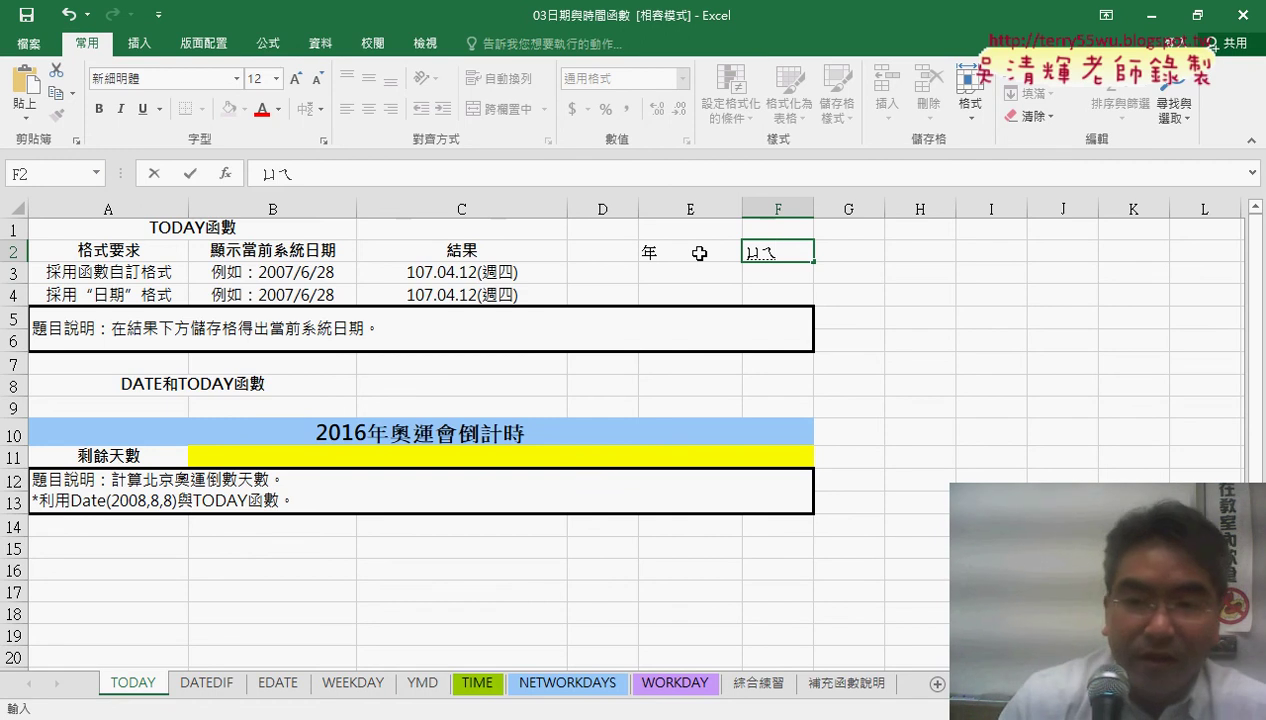
type("月")
key("Tab")
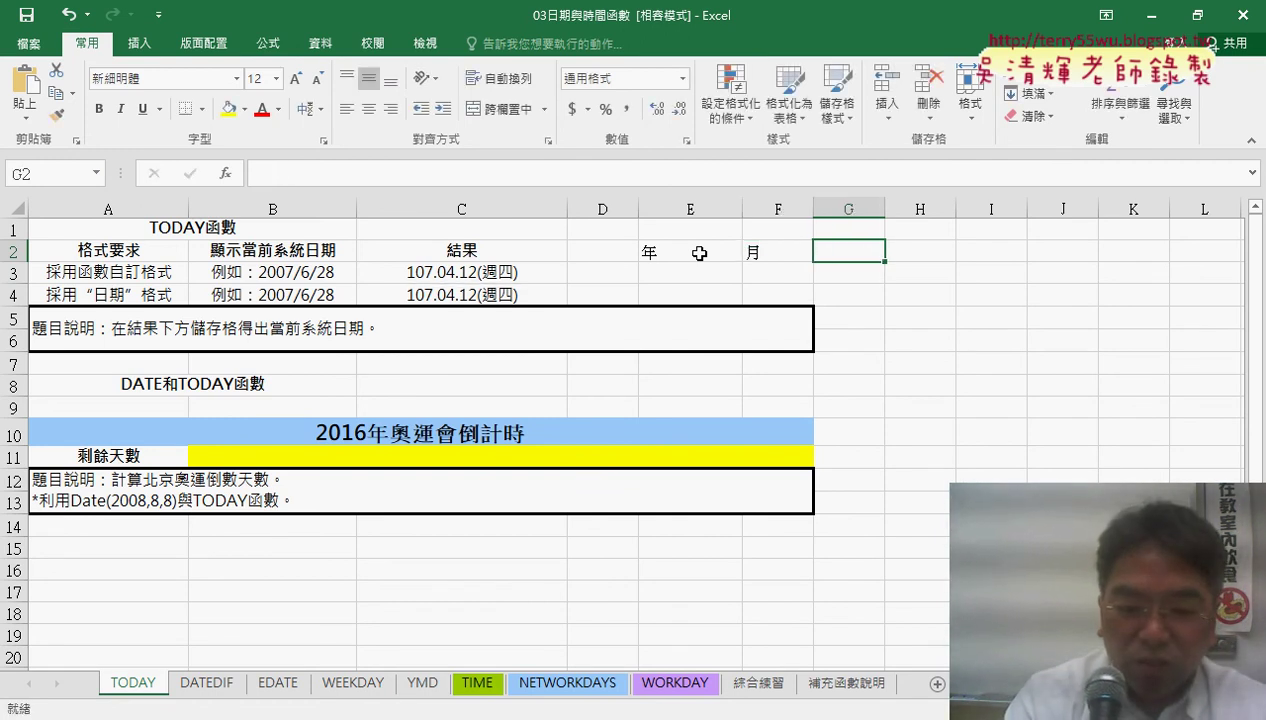
type("ㄖ")
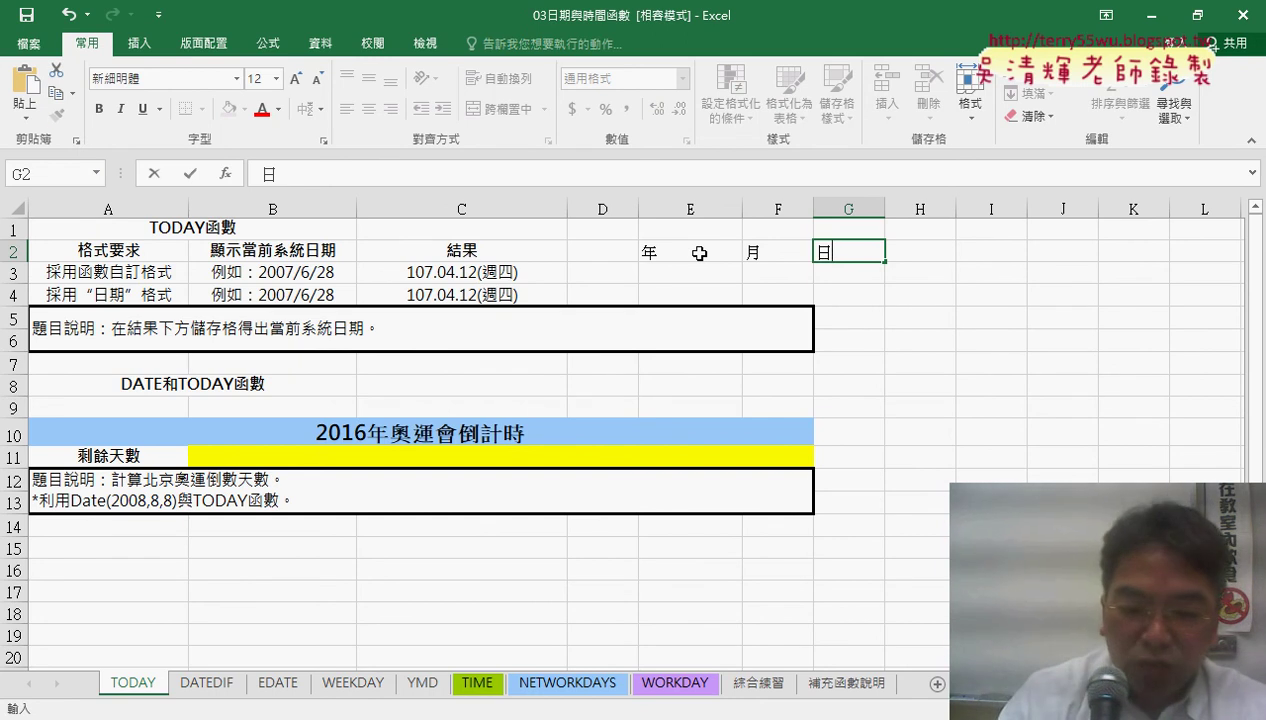
key("Tab")
type("ㄓㄡ")
key("space")
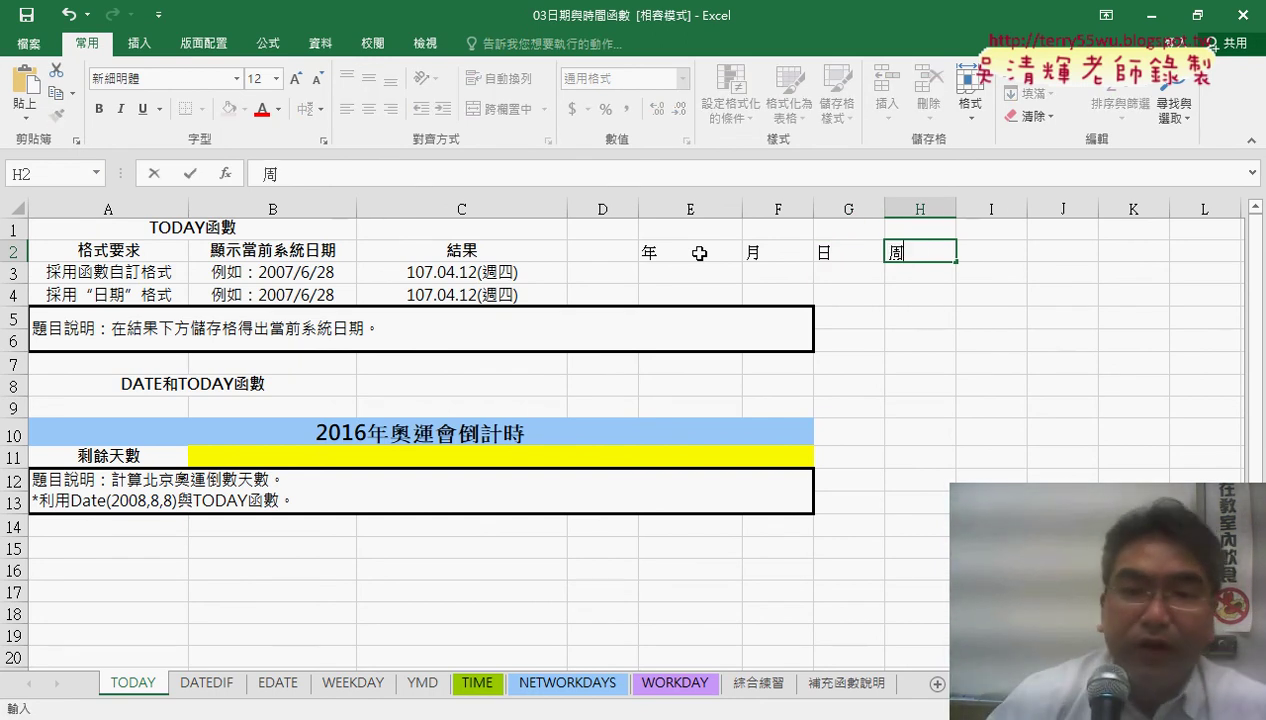
left_click(699, 268)
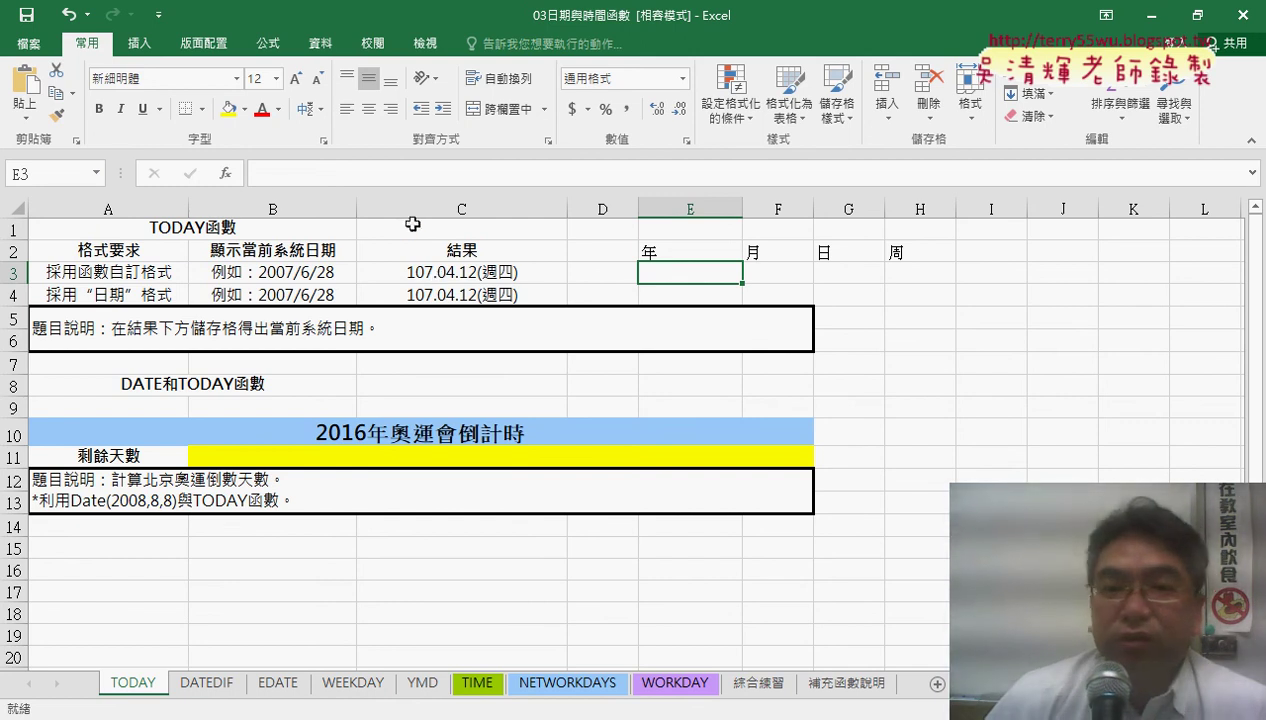
left_click(226, 173)
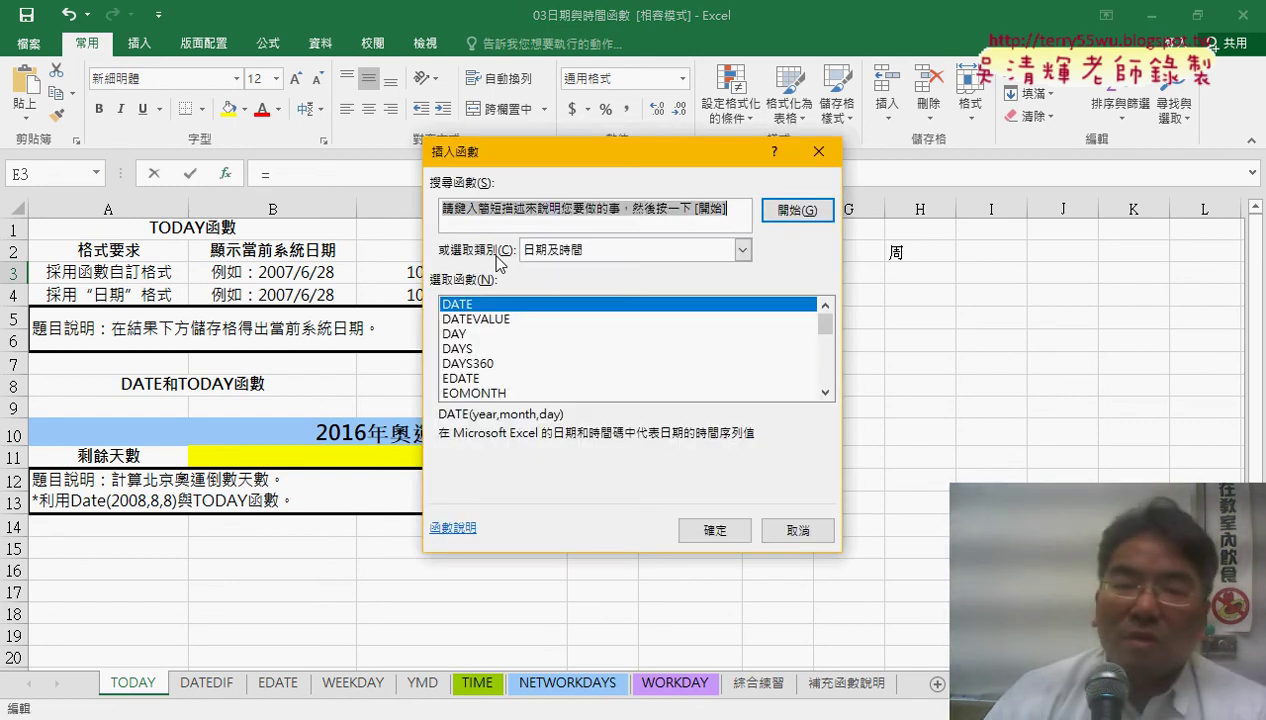
left_click(742, 250)
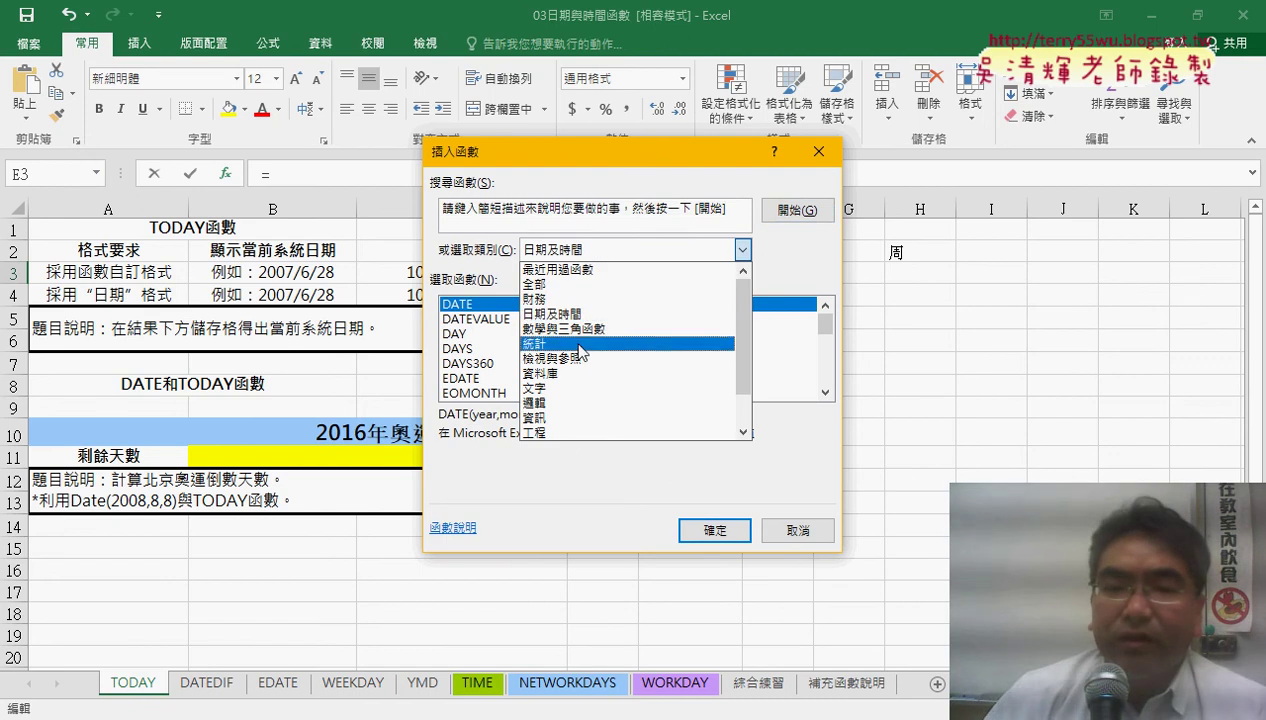
left_click(575, 388)
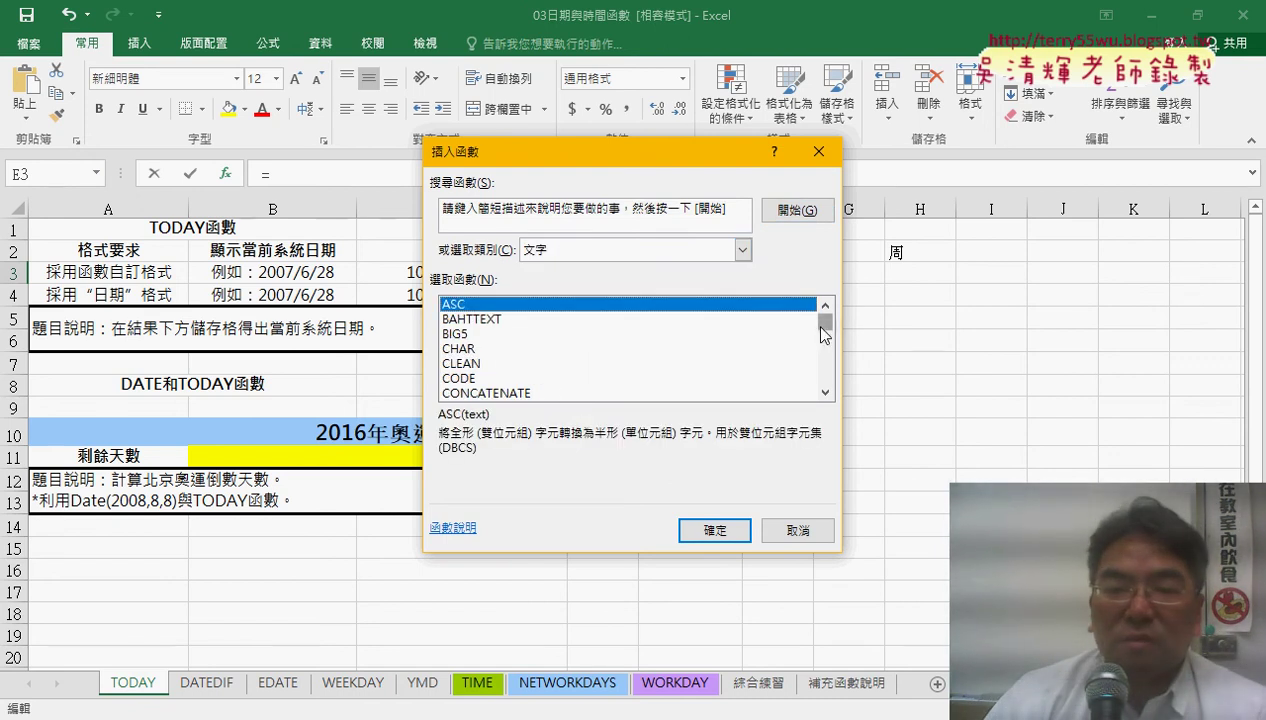
left_click_drag(824, 322, 822, 342)
left_click(467, 319)
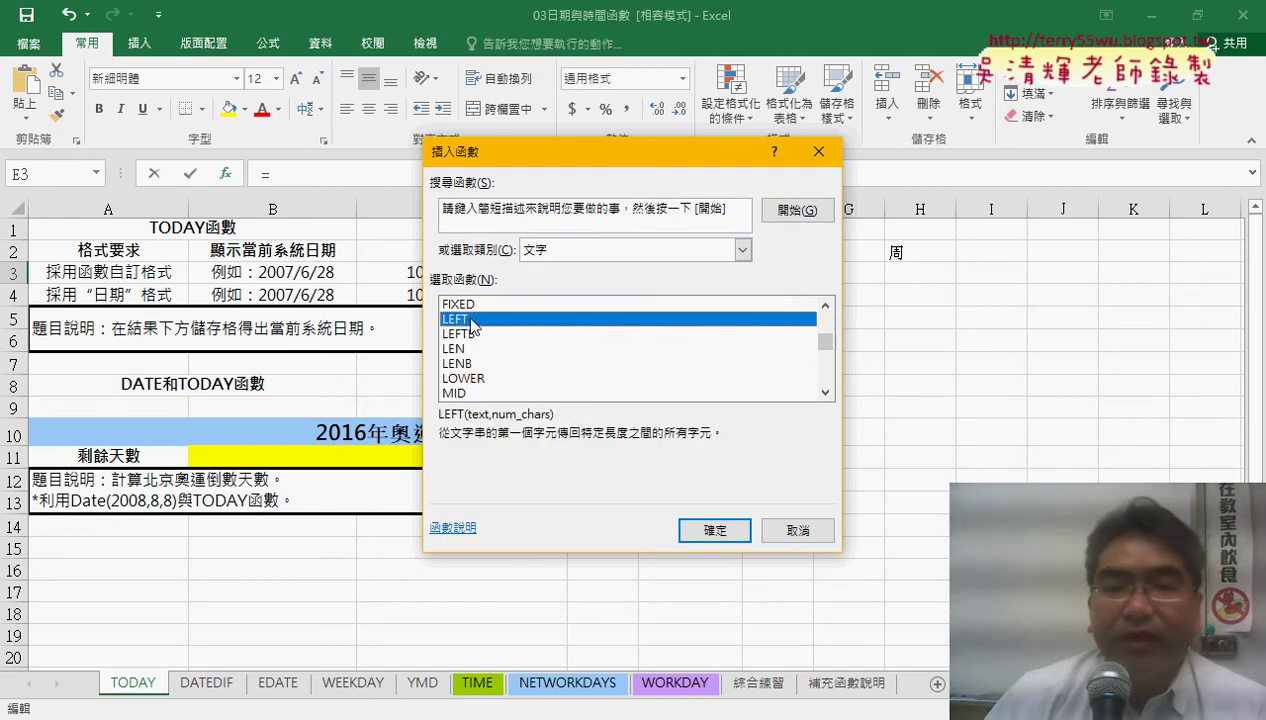
mouse_move(605, 152)
left_mouse_down()
mouse_move(669, 323)
mouse_move(731, 180)
left_mouse_up()
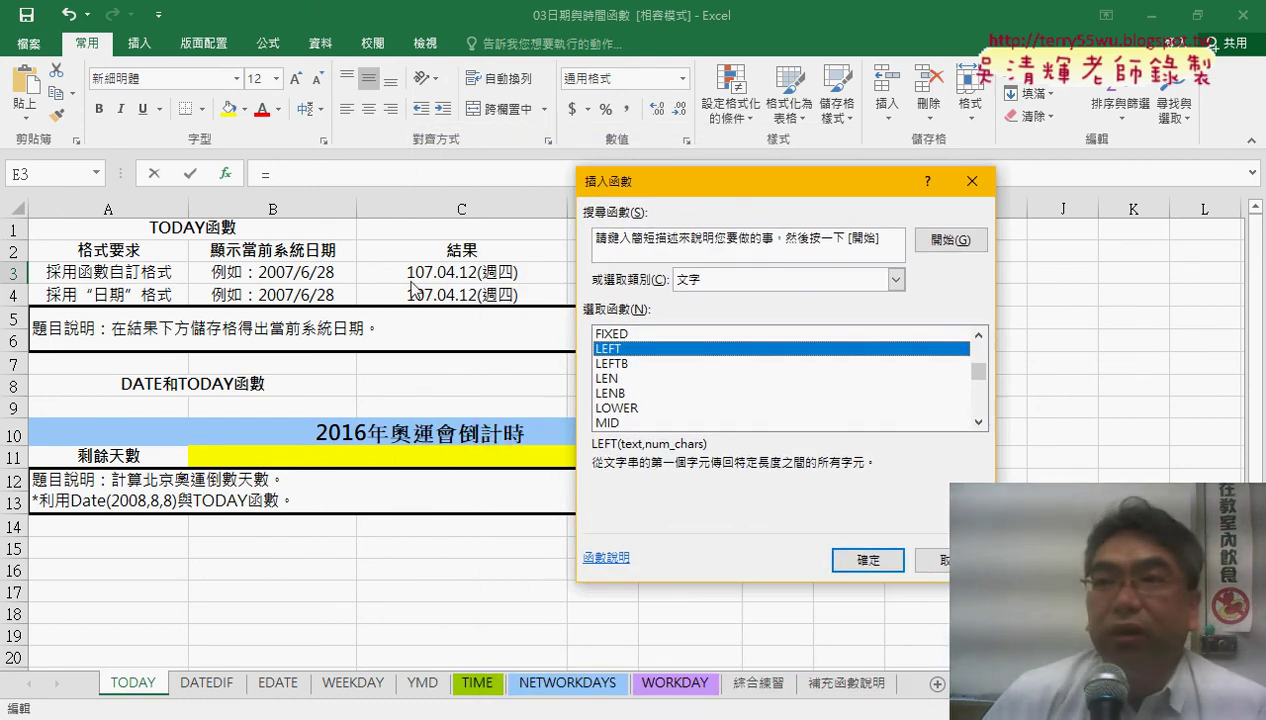
left_click(868, 560)
left_click(445, 272)
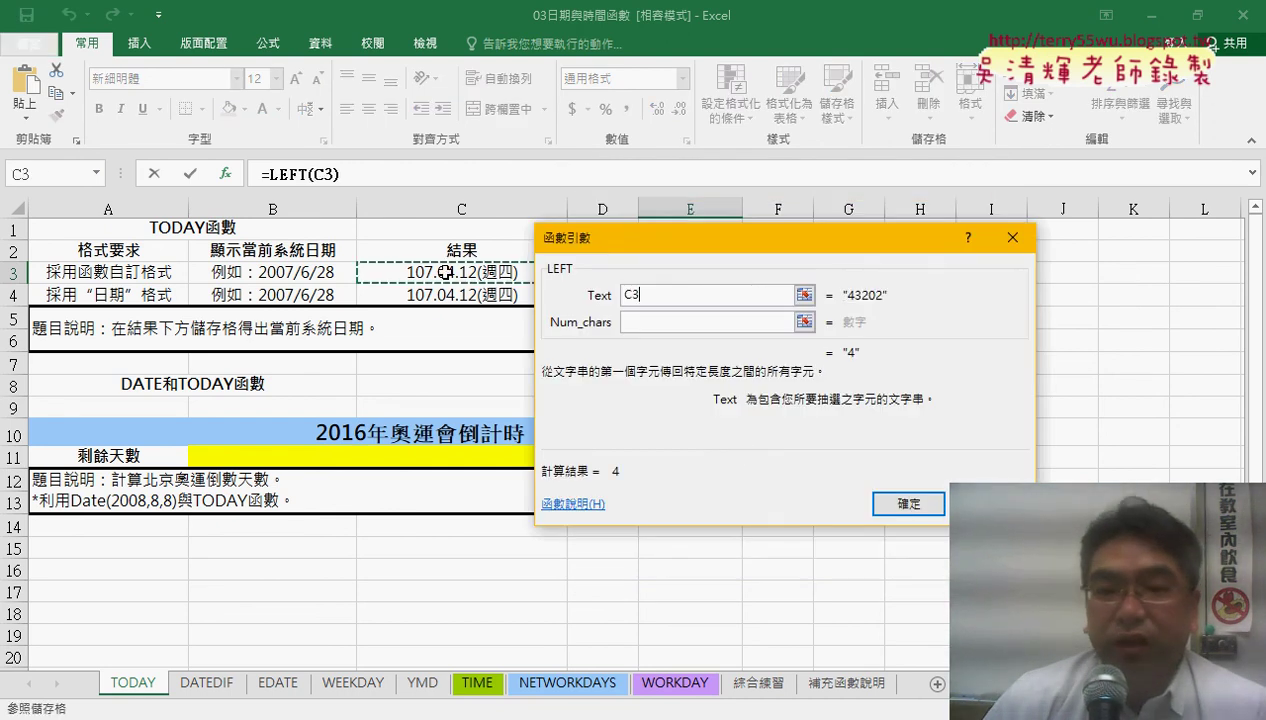
left_click(663, 322)
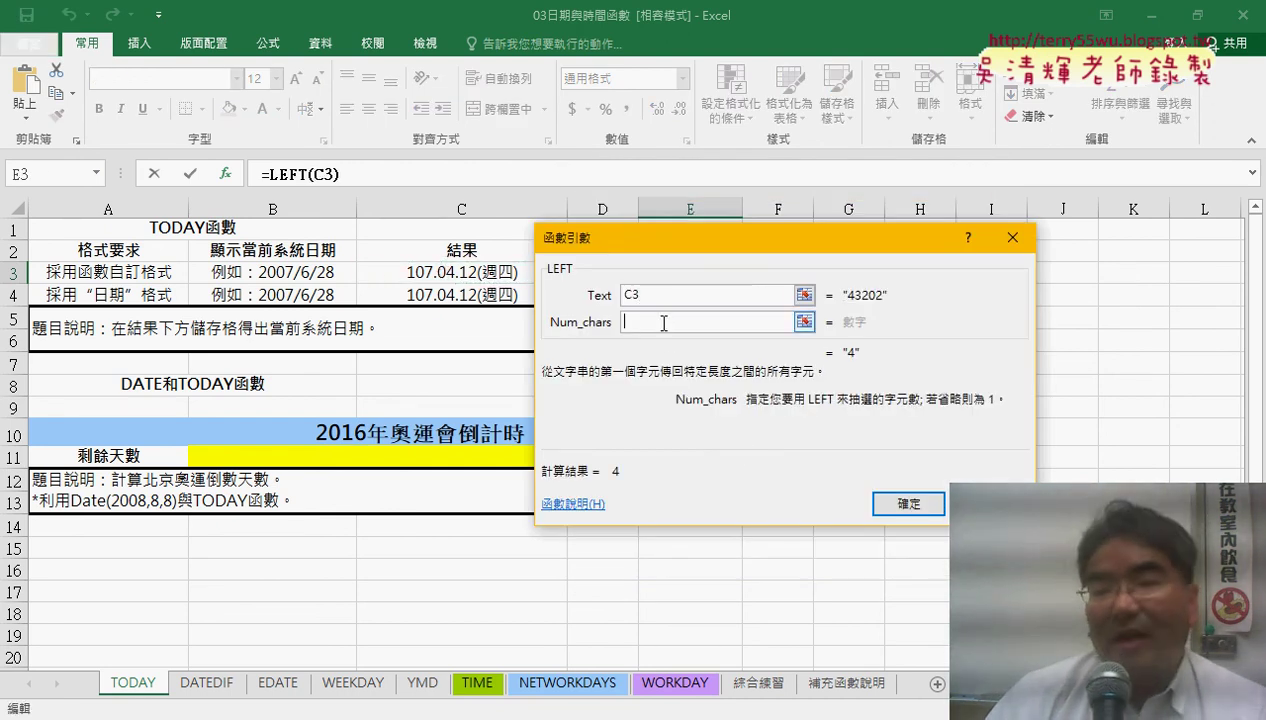
type("3")
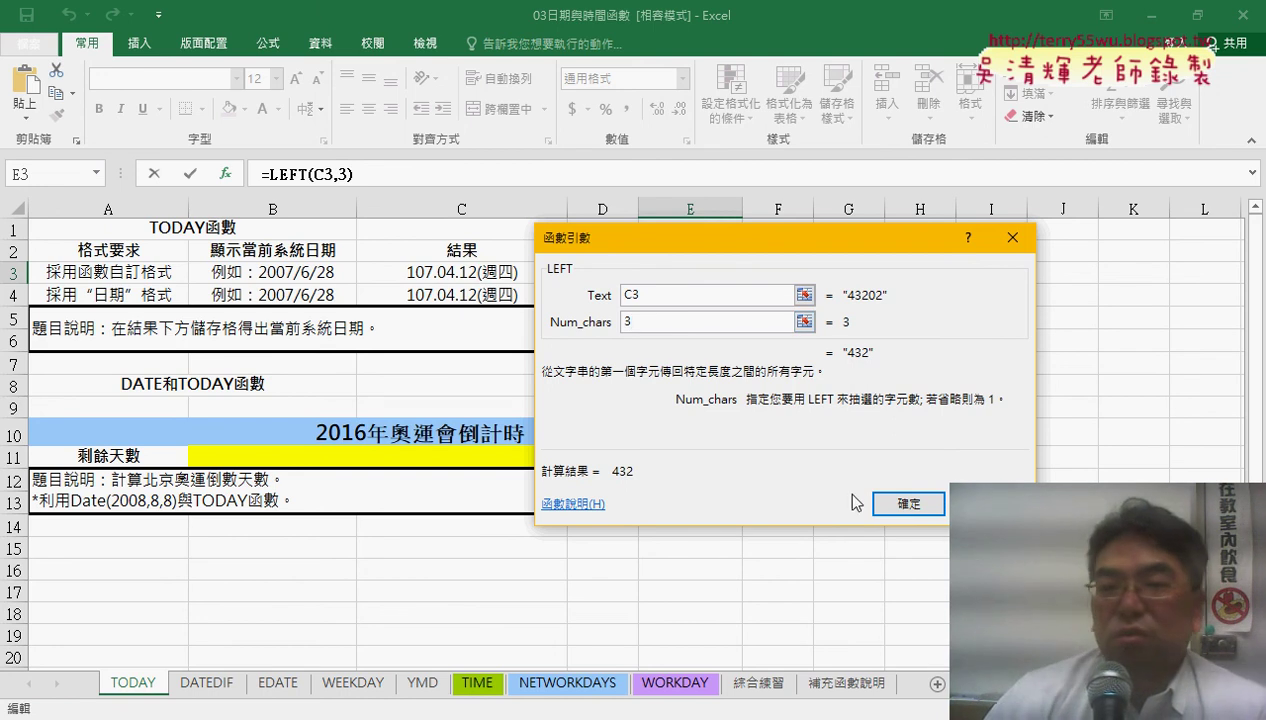
left_click(895, 502)
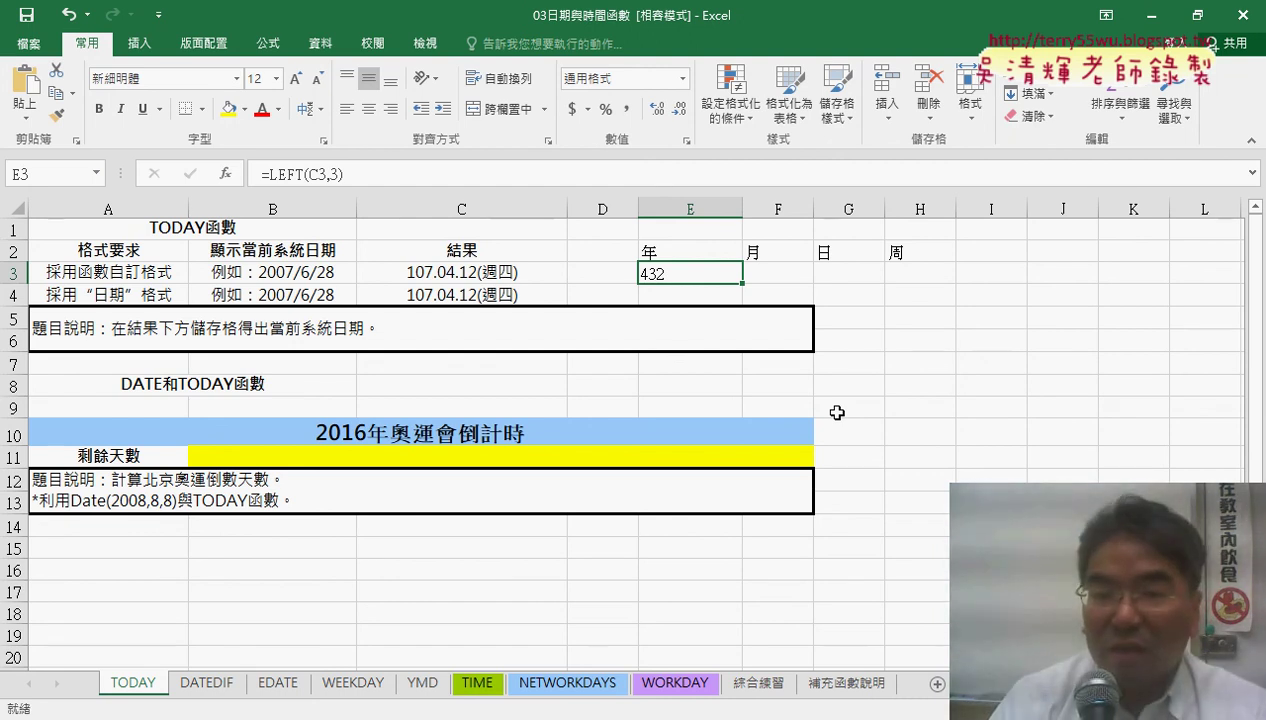
key("Delete")
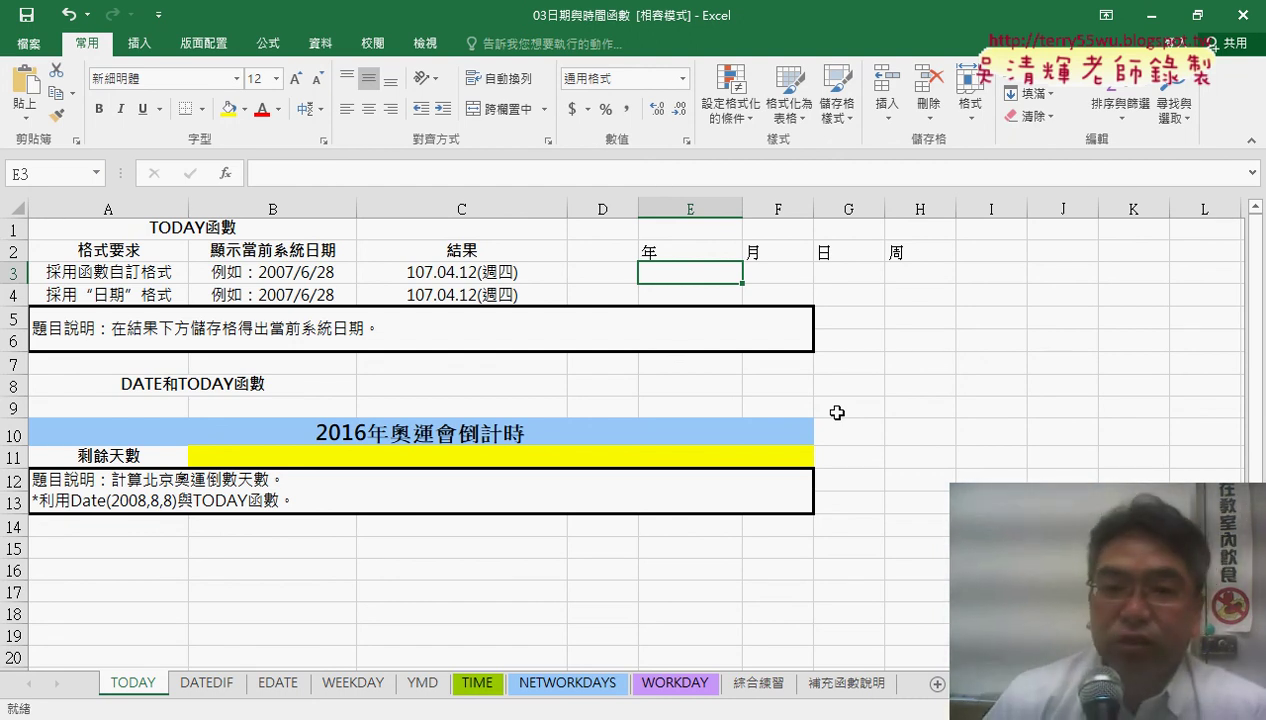
left_click(473, 276)
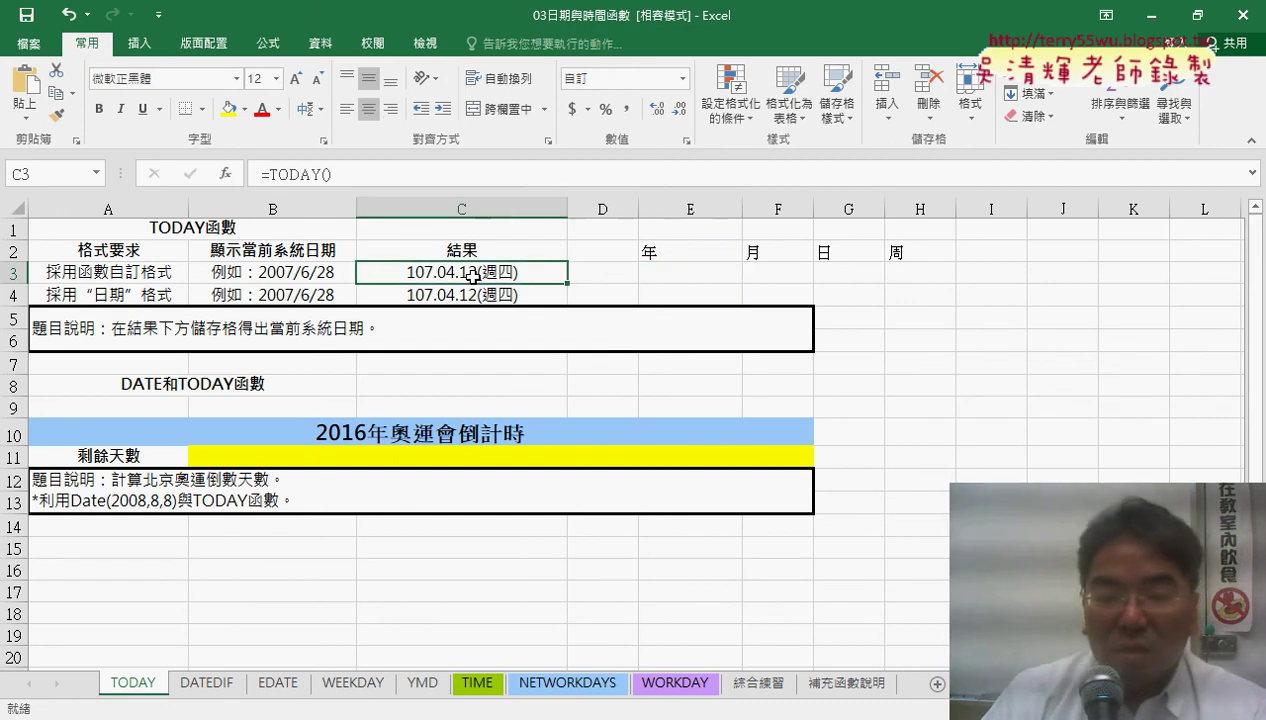
left_click(760, 685)
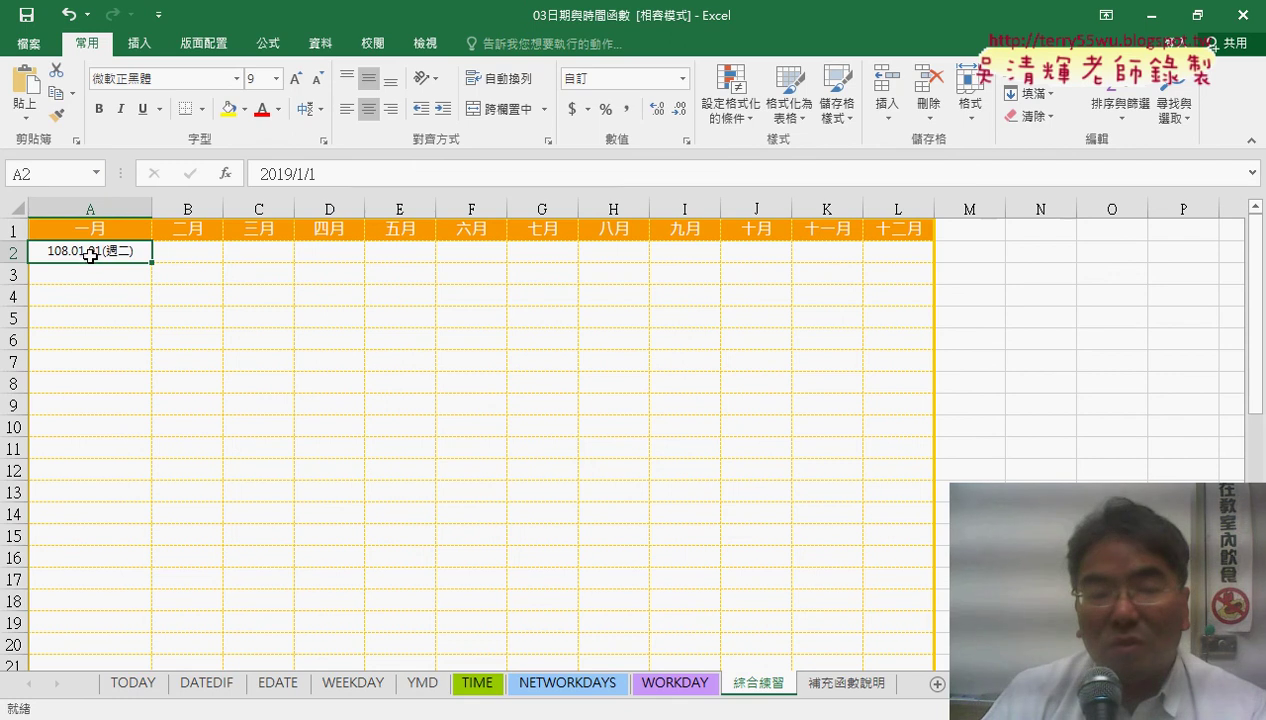
left_click(134, 684)
left_click(450, 294)
left_click(457, 270)
left_click(466, 291)
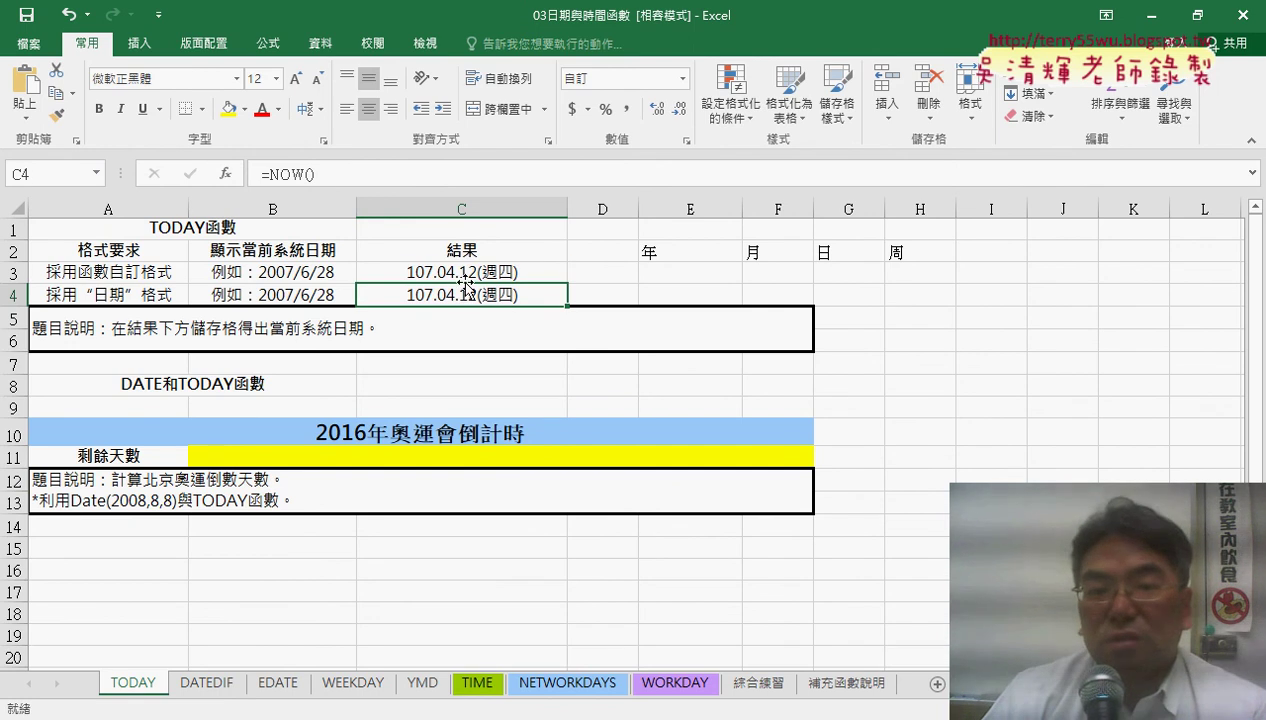
left_click(464, 272)
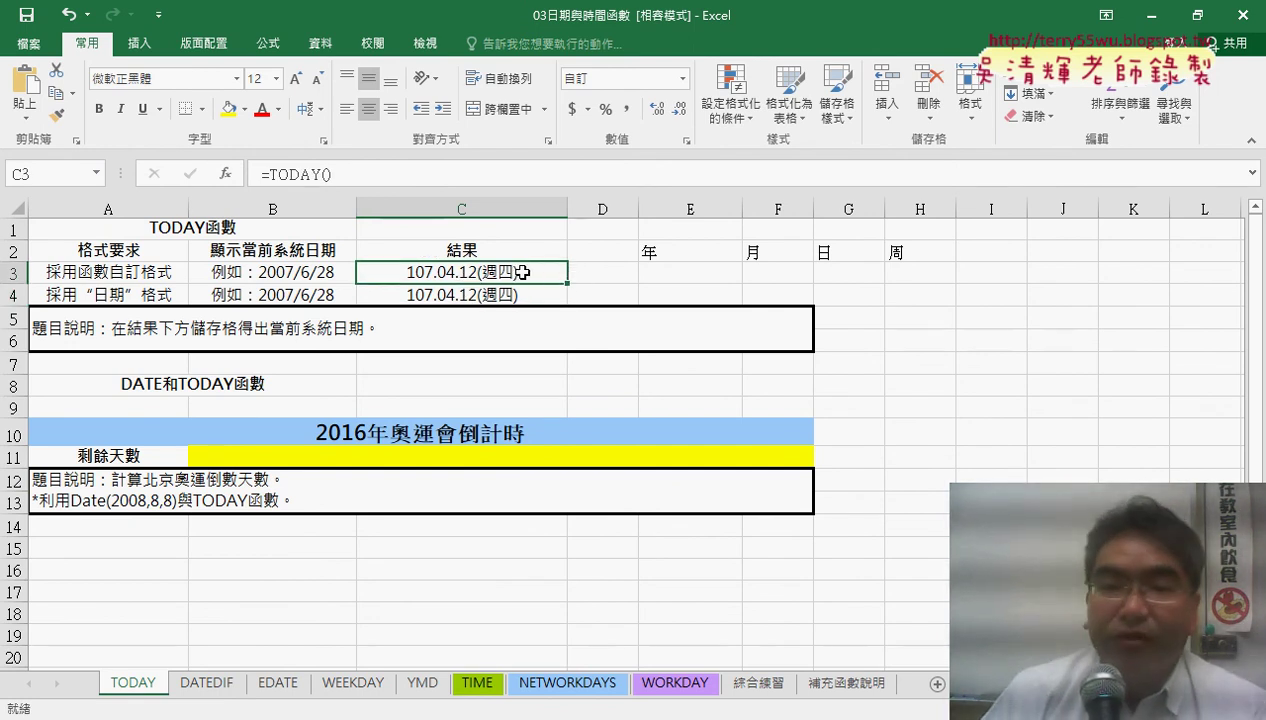
left_click(674, 274)
left_click(762, 271)
left_click(828, 271)
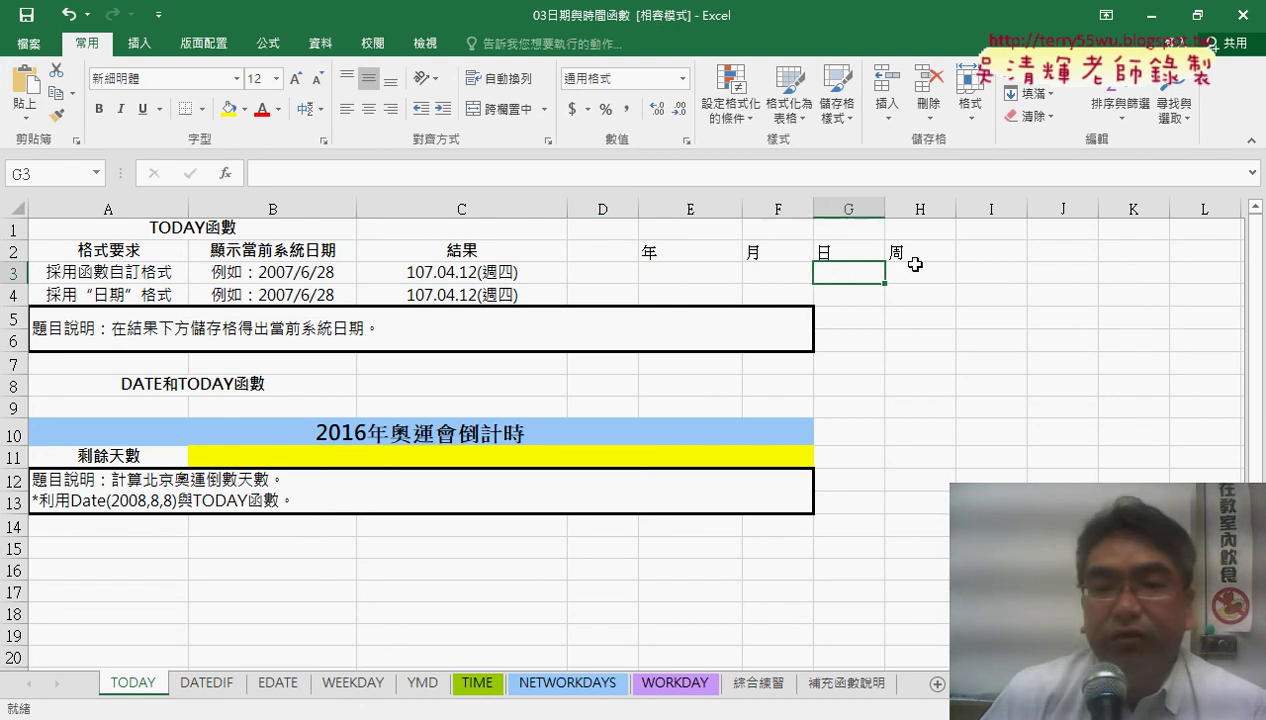
left_click(915, 268)
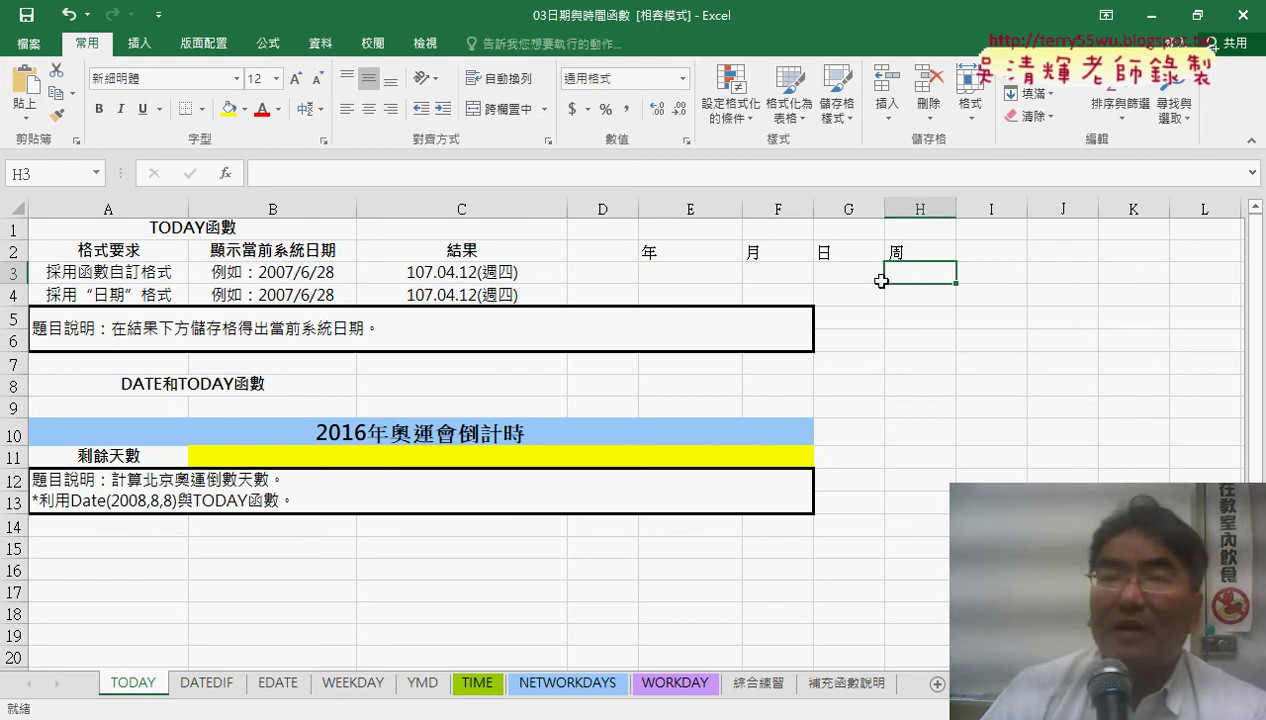
left_click_drag(700, 273, 915, 273)
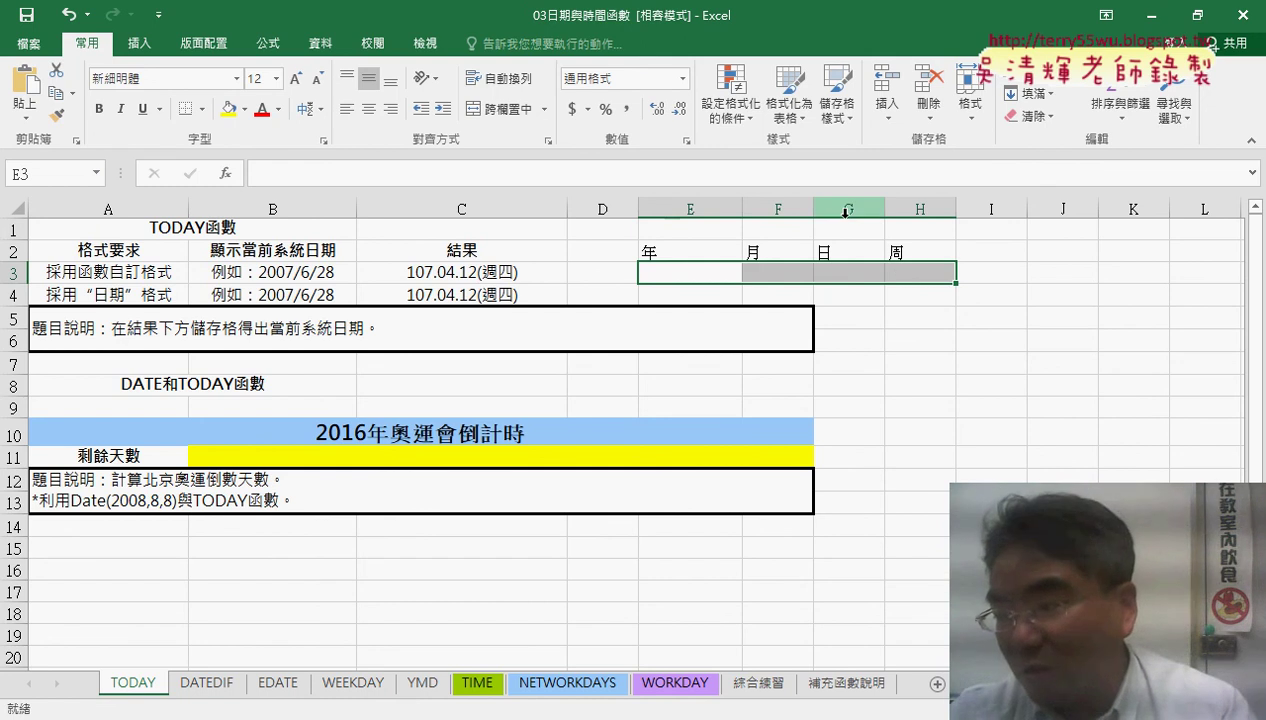